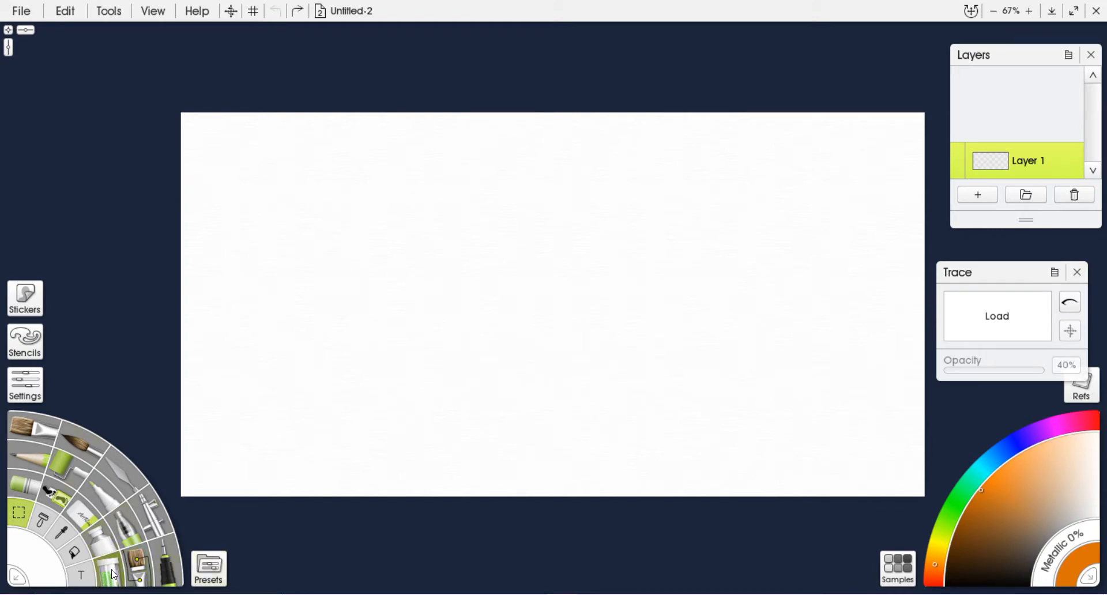
Switch to the gradient fill and set the gradient's yellow start colour to a darker mustard yellow.
click(75, 555)
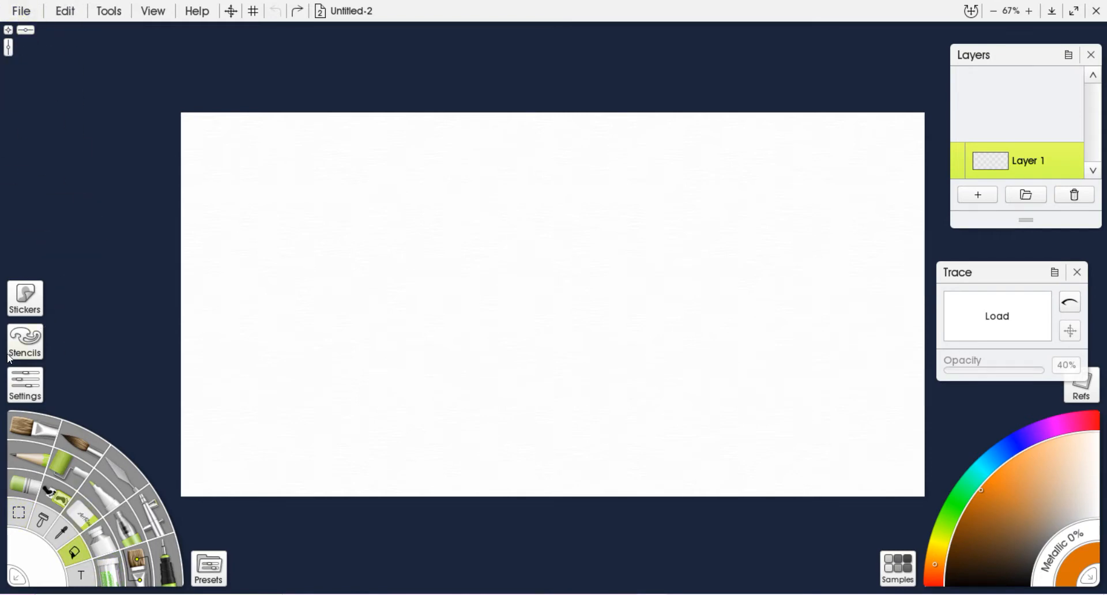
click(17, 391)
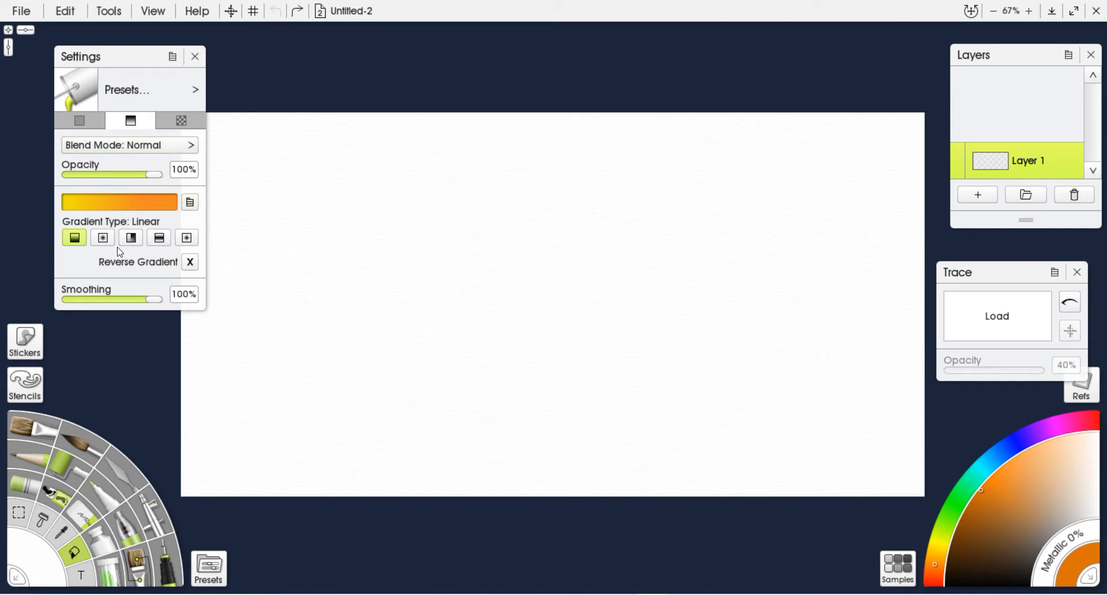
click(112, 203)
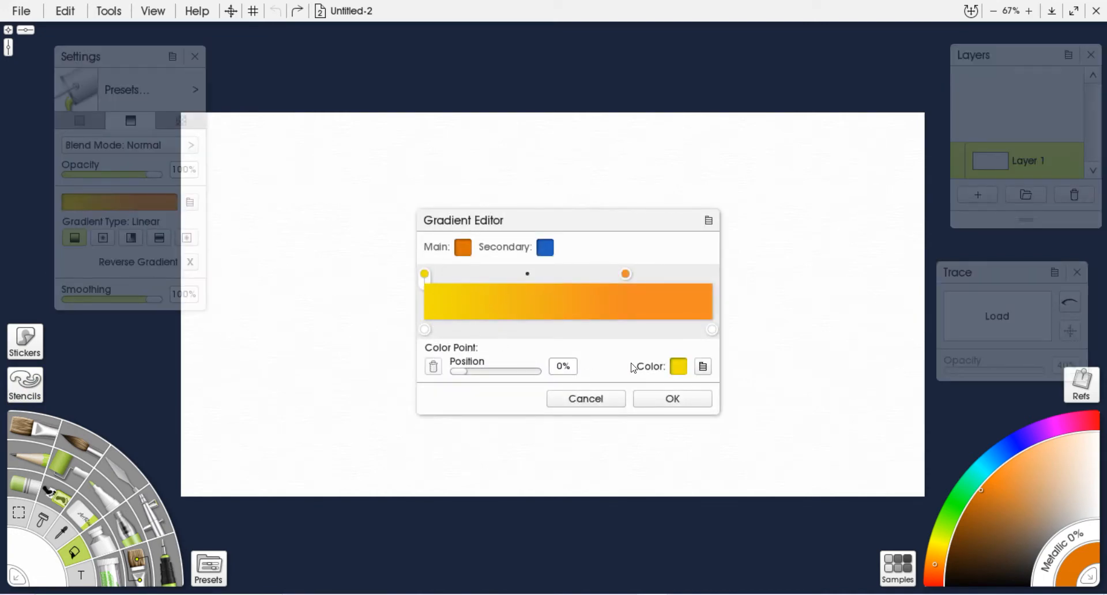
click(672, 368)
mouse_move(504, 235)
mouse_down()
mouse_move(475, 246)
mouse_move(473, 231)
mouse_move(502, 224)
mouse_move(480, 228)
mouse_move(478, 254)
mouse_up()
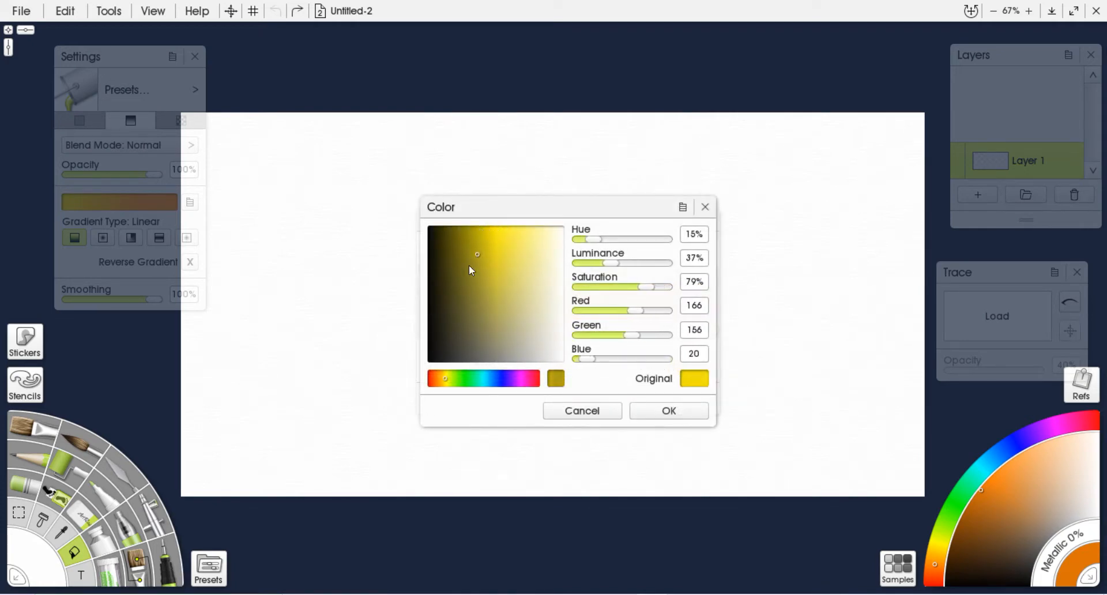
click(447, 382)
drag(448, 385, 448, 385)
drag(479, 248, 483, 234)
click(669, 411)
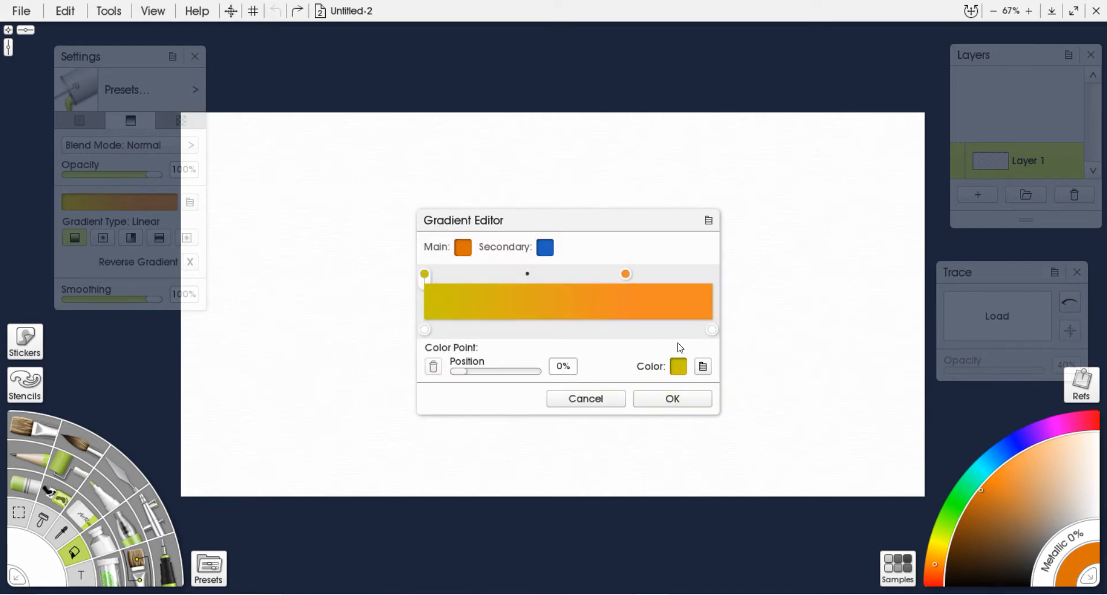
Set the gradient's orange colour point to a darker burnt orange and fill the canvas with the linear gradient.
click(628, 274)
click(680, 367)
mouse_move(494, 239)
mouse_down()
mouse_move(504, 254)
mouse_move(500, 232)
mouse_move(484, 245)
mouse_up()
click(655, 409)
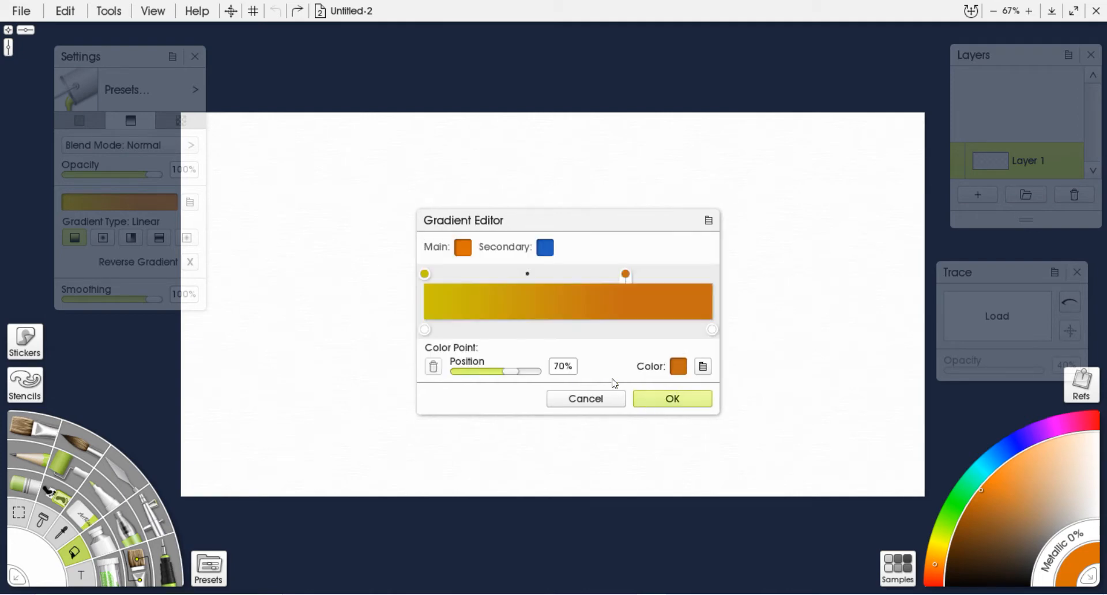
click(652, 401)
click(519, 254)
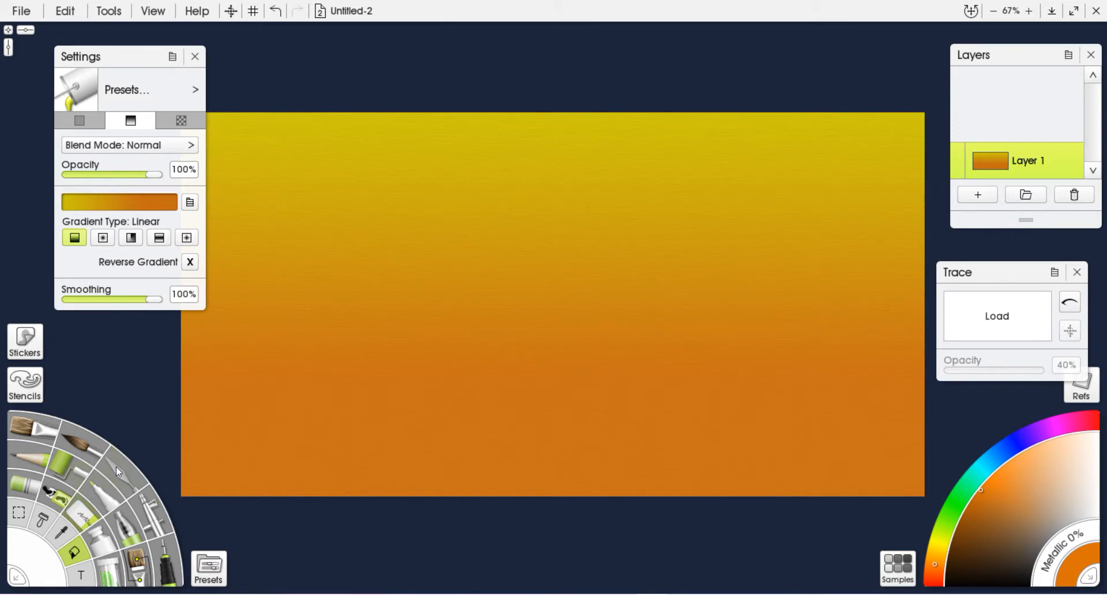
click(979, 196)
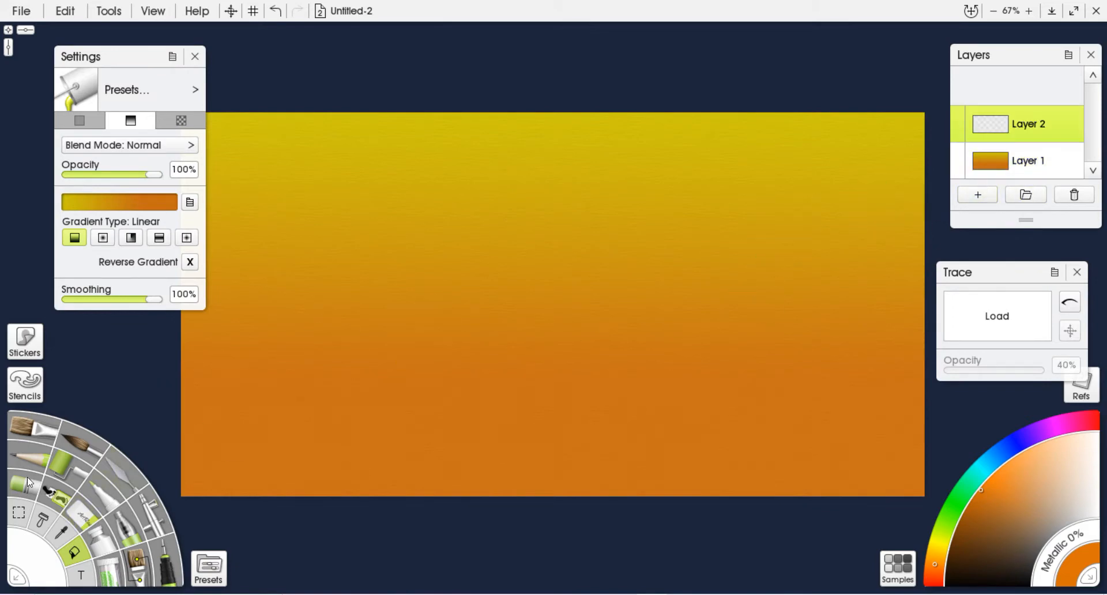
click(18, 513)
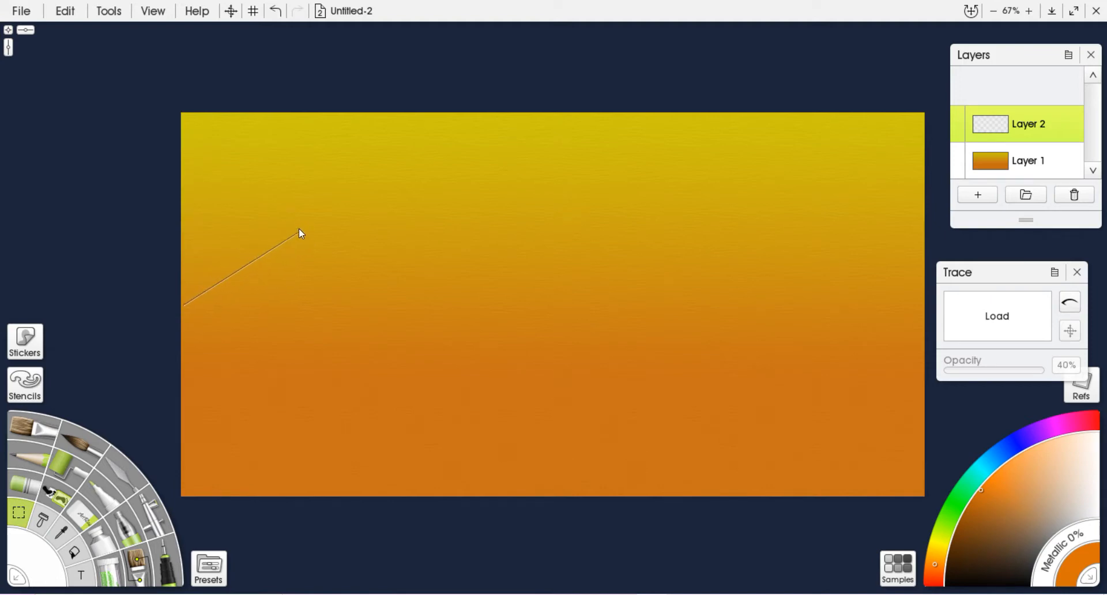
click(277, 234)
key(ctrl+z)
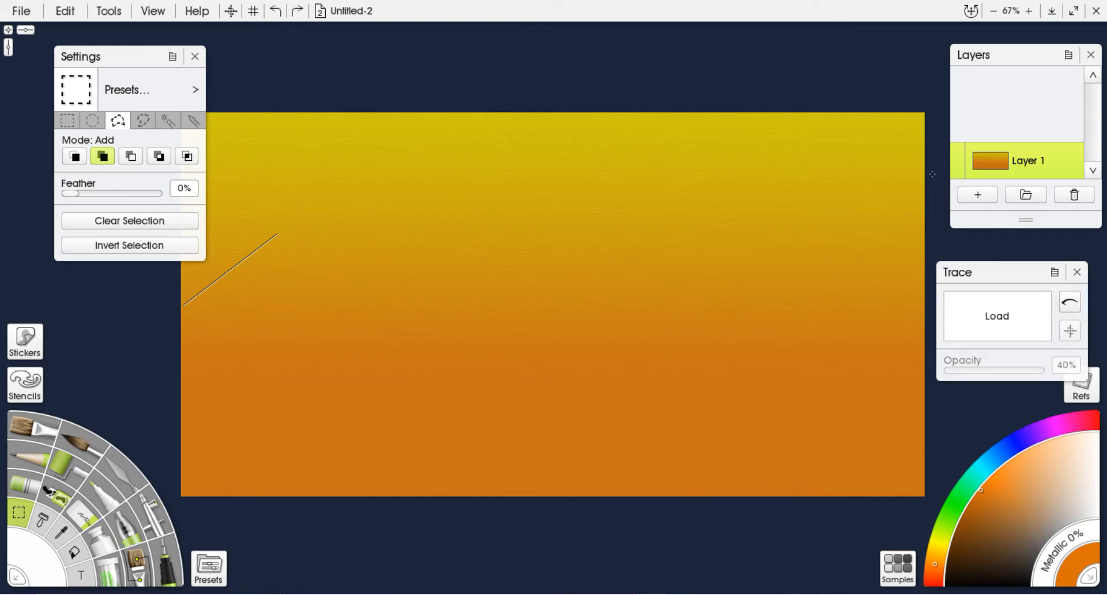
Add a new layer above the gradient and move the tool settings clear of the canvas.
click(978, 194)
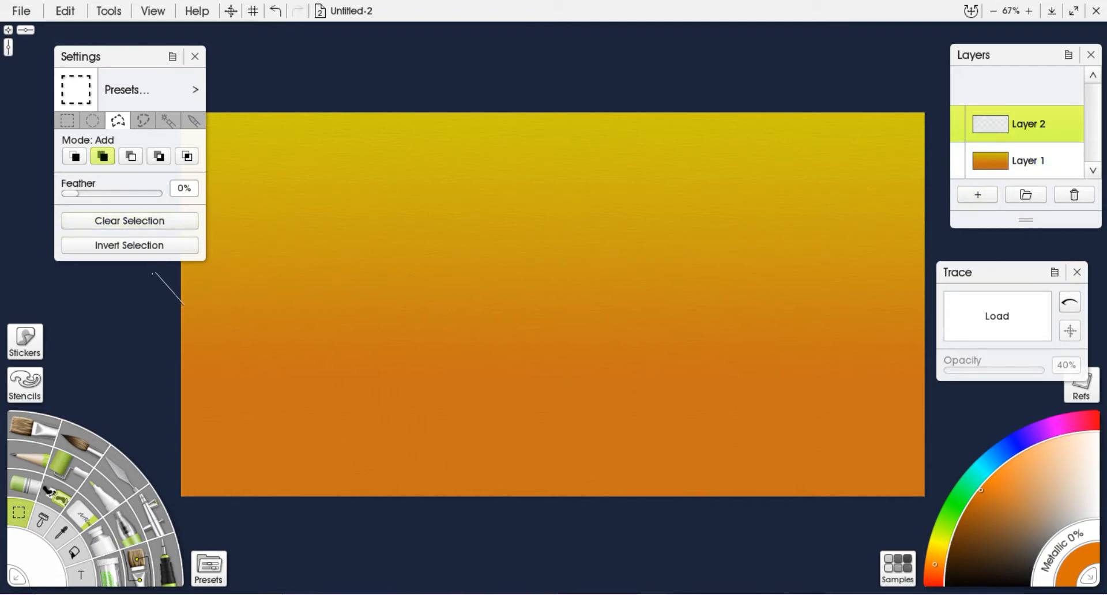
click(152, 311)
double_click(144, 278)
drag(137, 56, 92, 76)
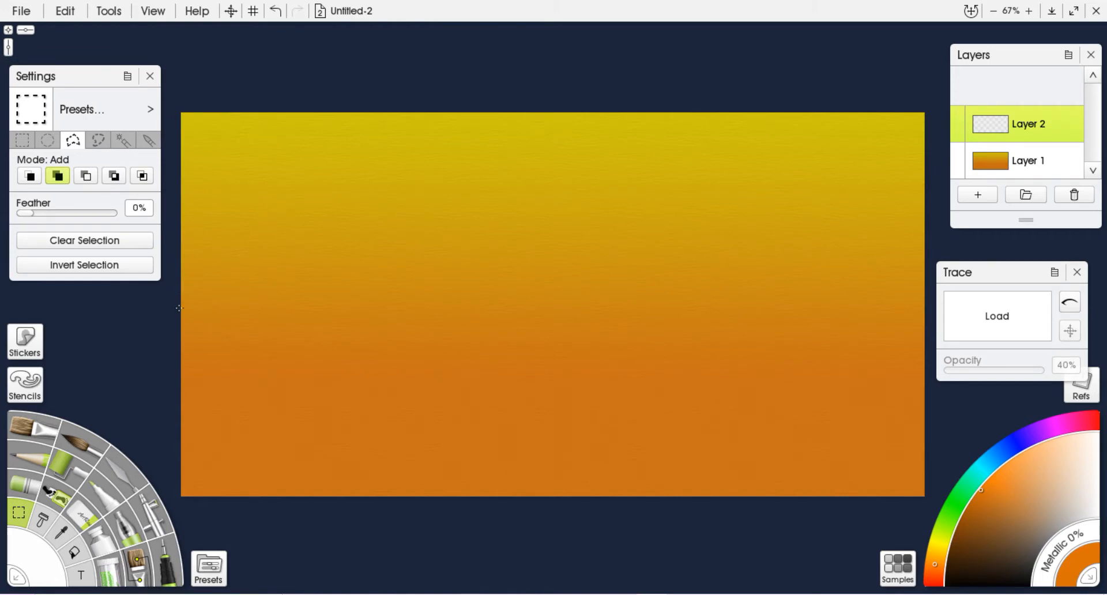
Outline a polygonal selection across the canvas as a mountain range, with a tall peak near each side and a flat base.
click(183, 284)
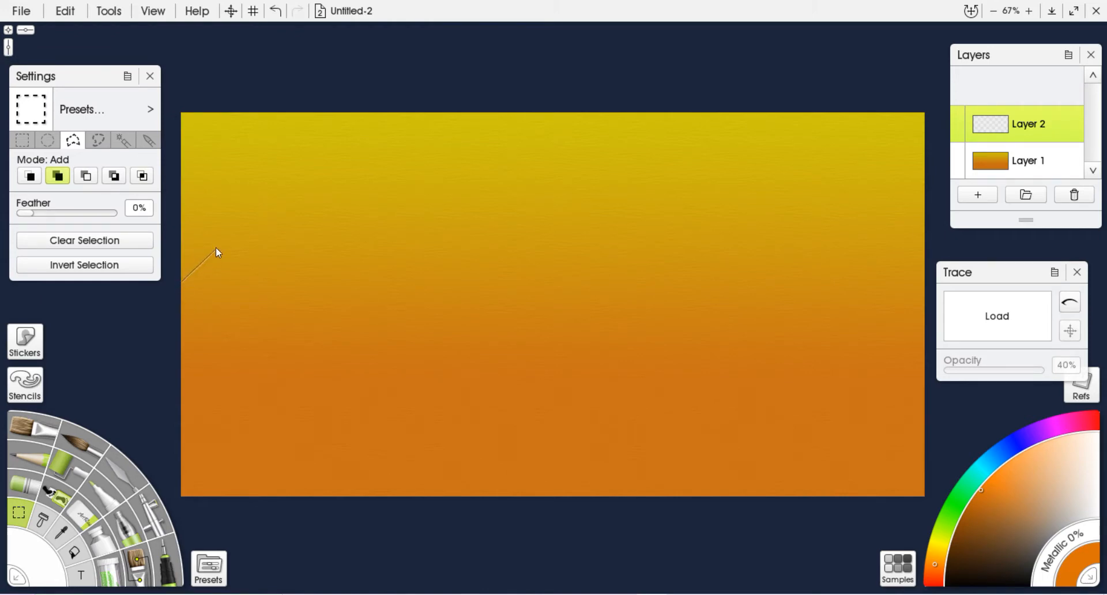
click(268, 206)
click(338, 250)
click(421, 269)
click(505, 314)
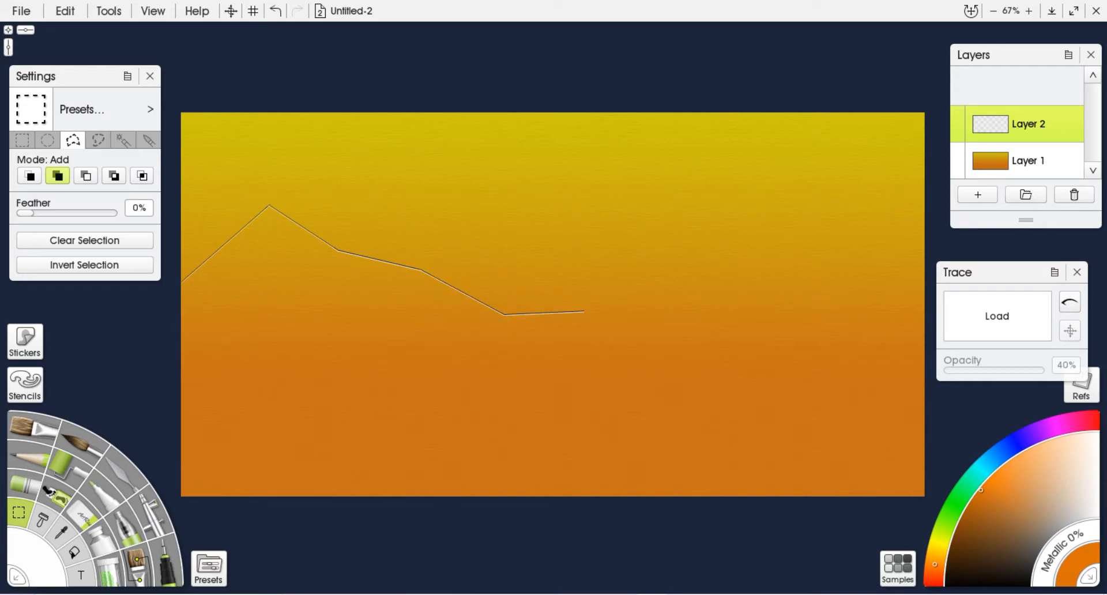
click(602, 291)
click(705, 292)
click(799, 223)
click(847, 211)
click(896, 277)
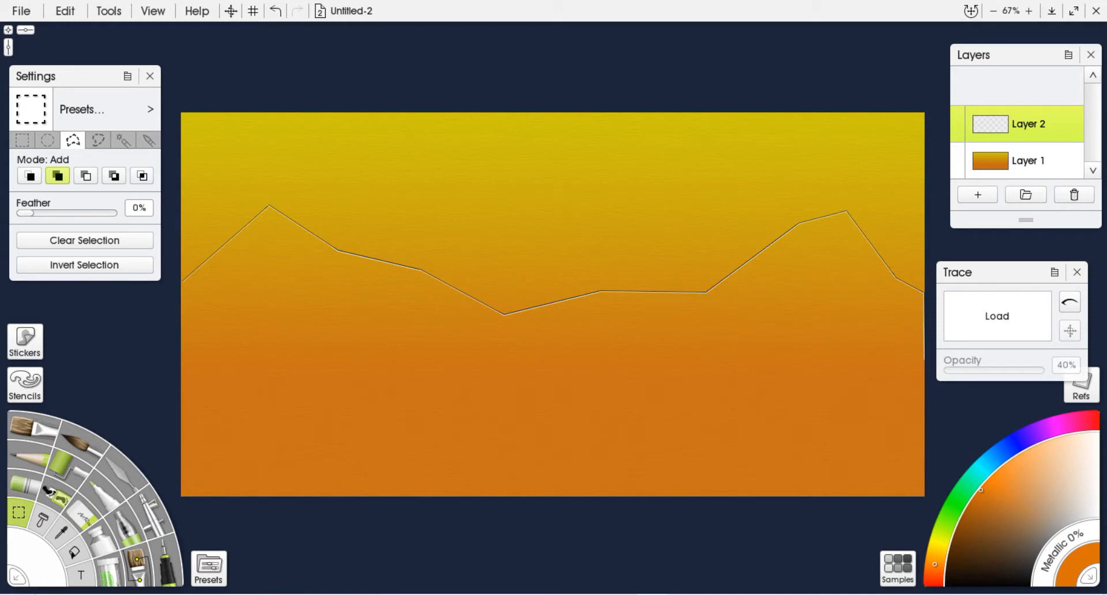
click(180, 362)
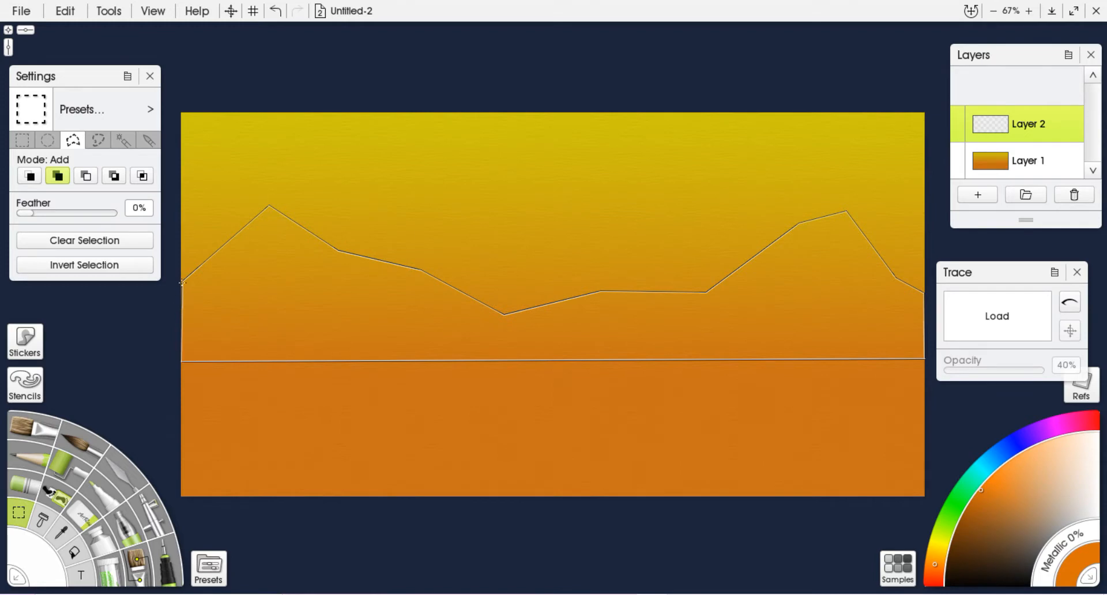
click(185, 281)
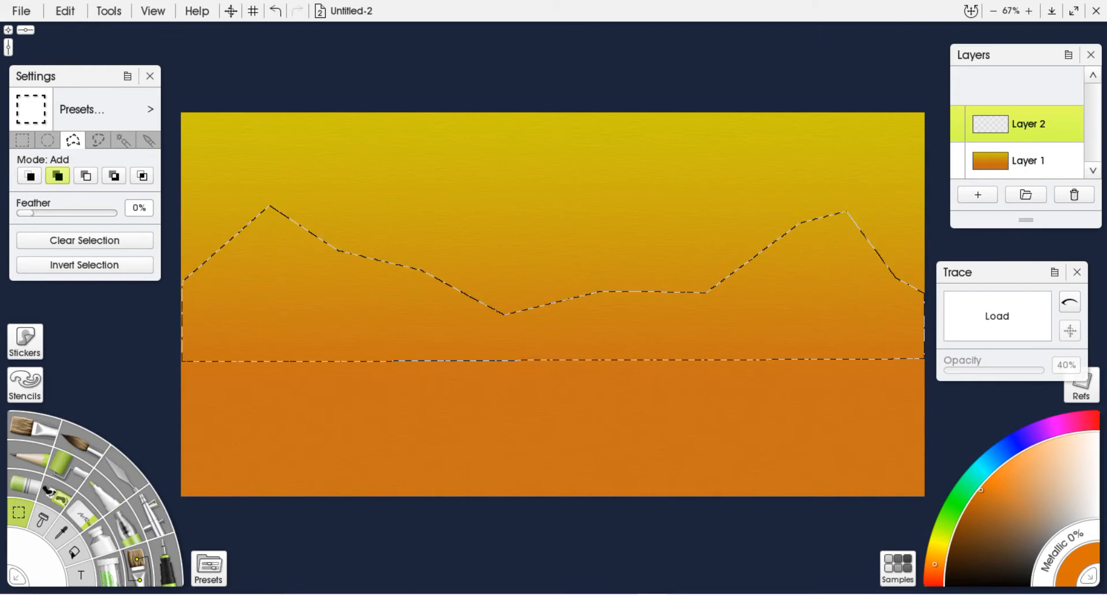
Flood the mountain selection on Layer 2 with a solid dark brownish orange, including both peaks.
click(95, 548)
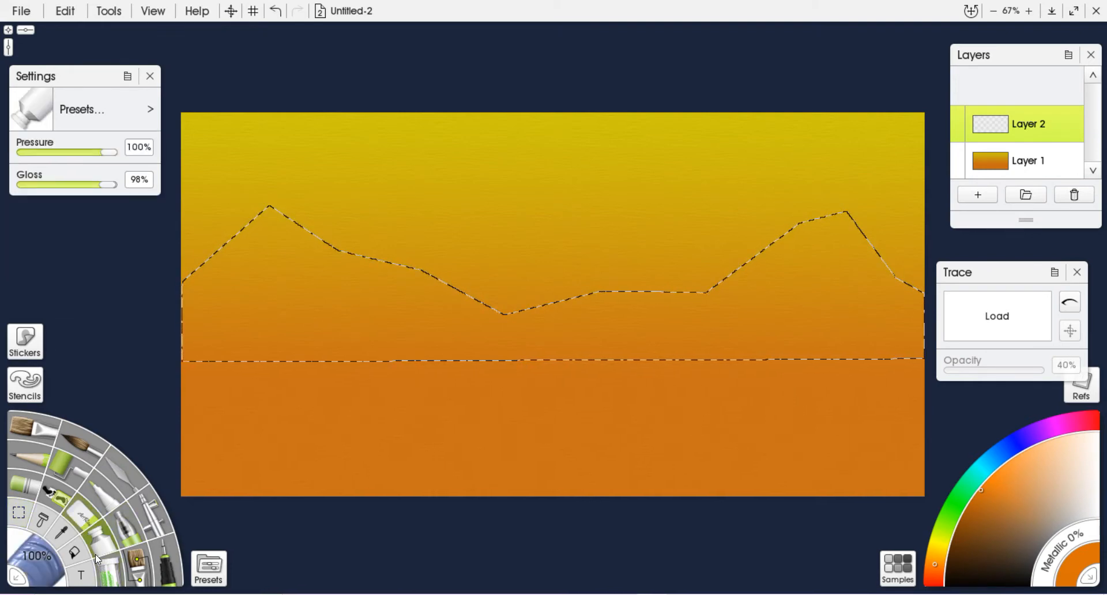
click(83, 543)
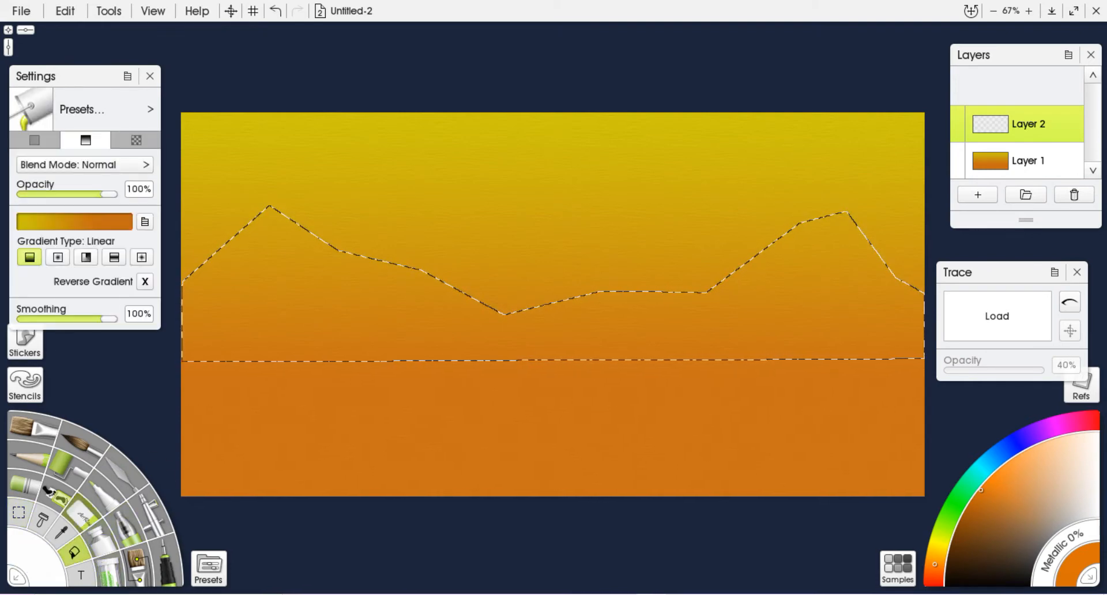
click(36, 144)
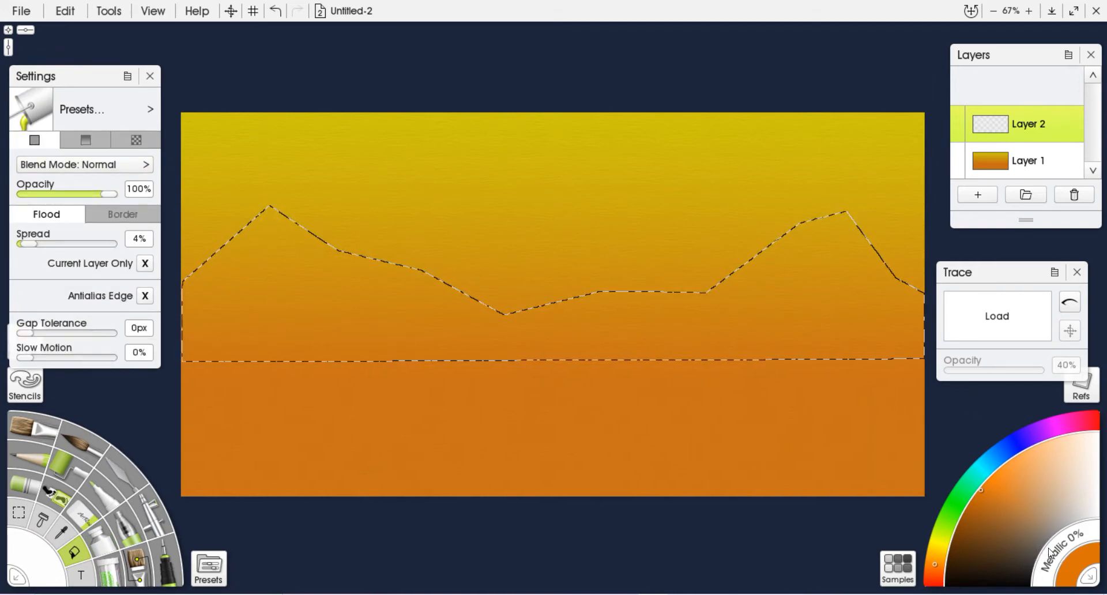
click(990, 511)
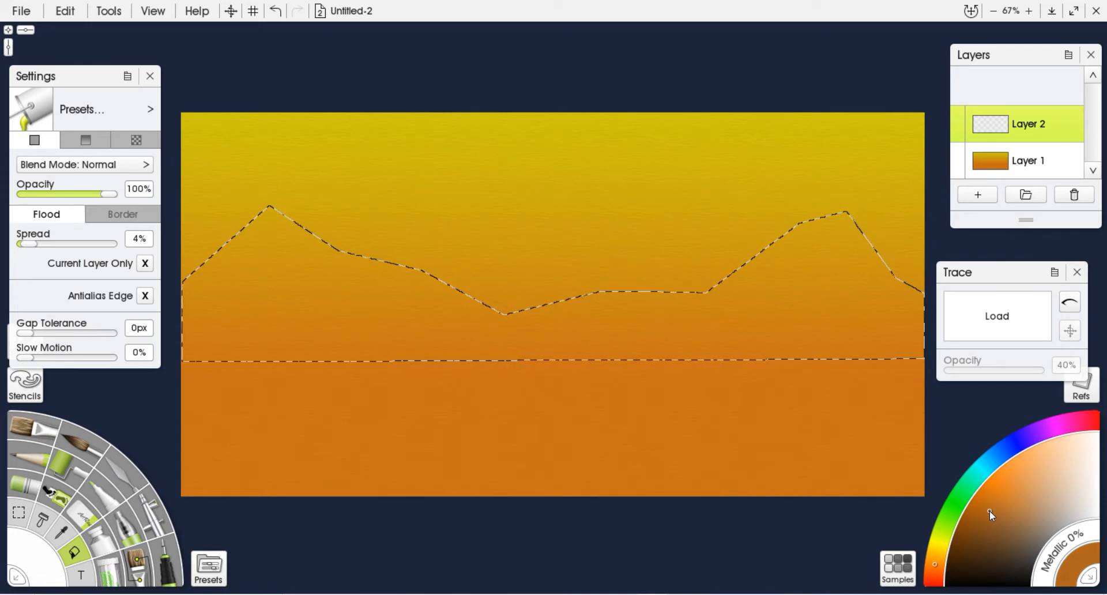
click(979, 515)
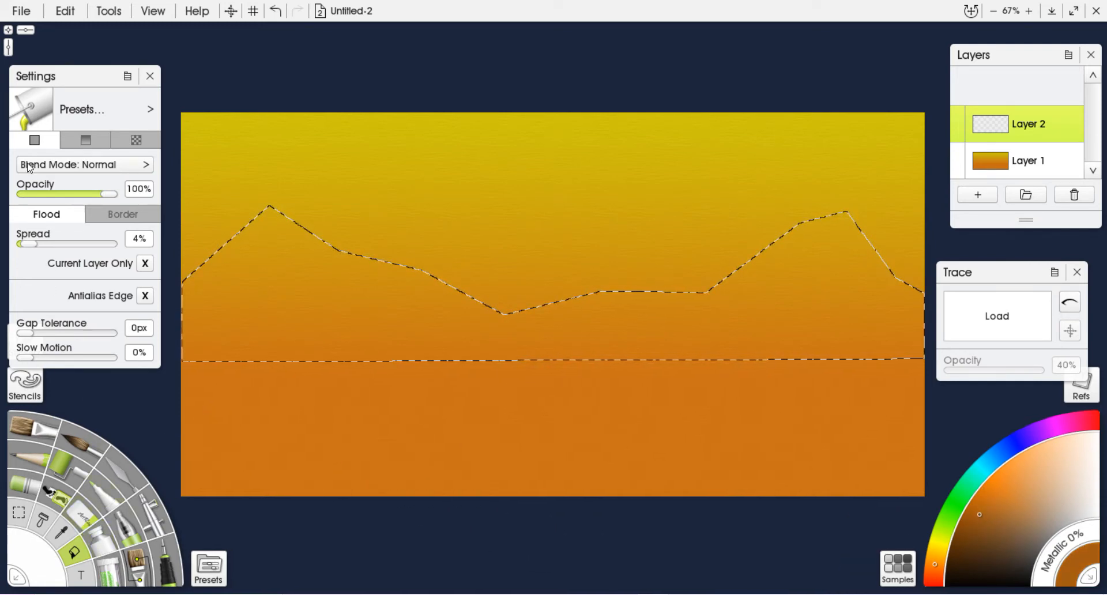
click(245, 324)
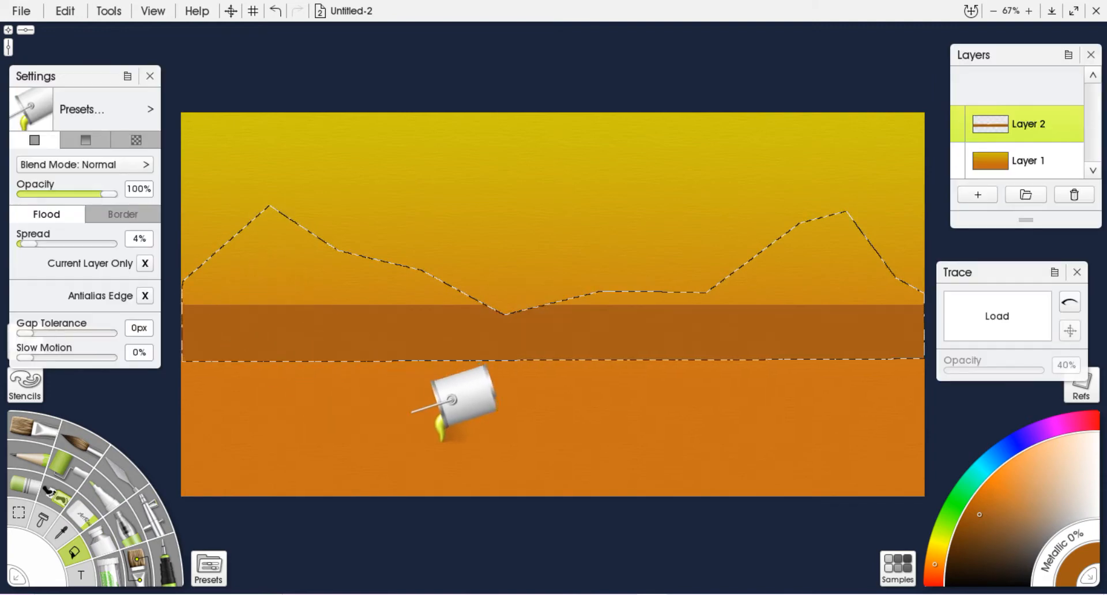
click(781, 296)
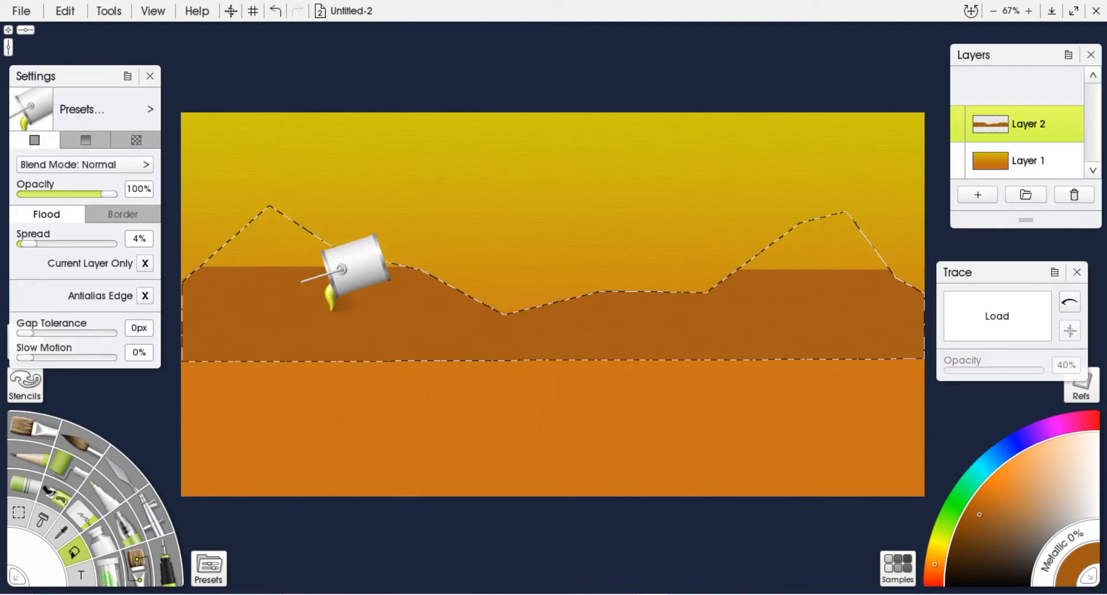
click(241, 249)
click(802, 254)
click(258, 221)
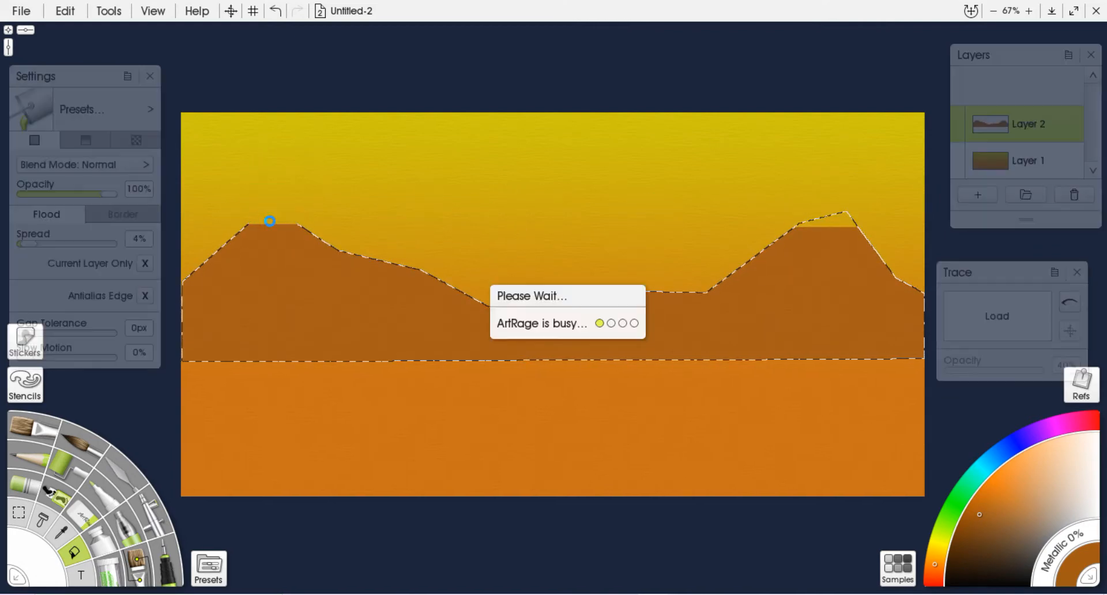
click(848, 219)
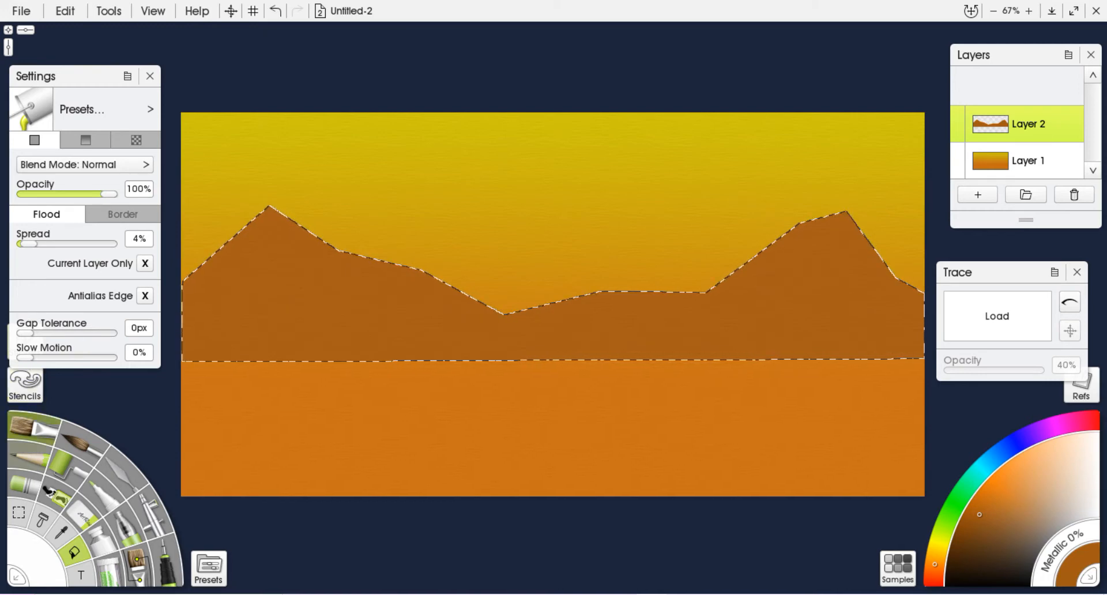
Clear the mountain selection and add a new layer above the mountains.
click(19, 519)
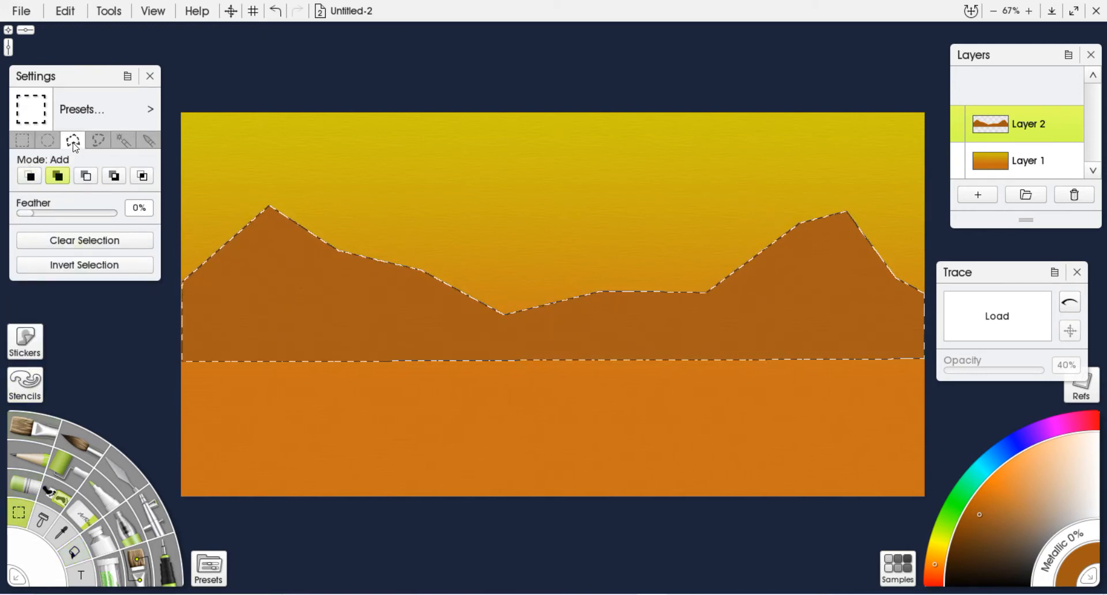
click(58, 242)
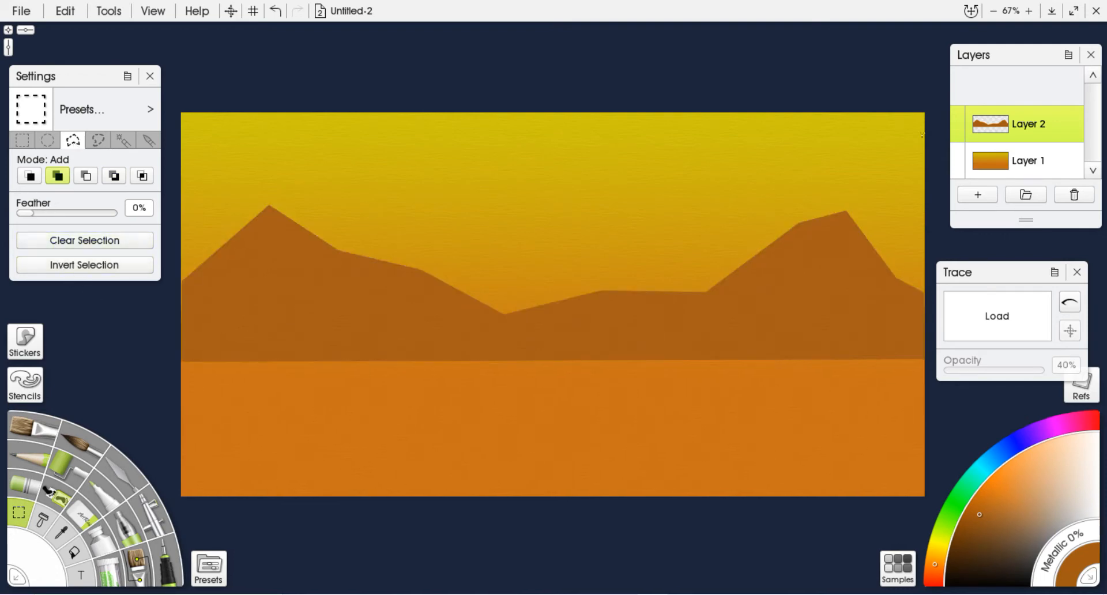
click(978, 195)
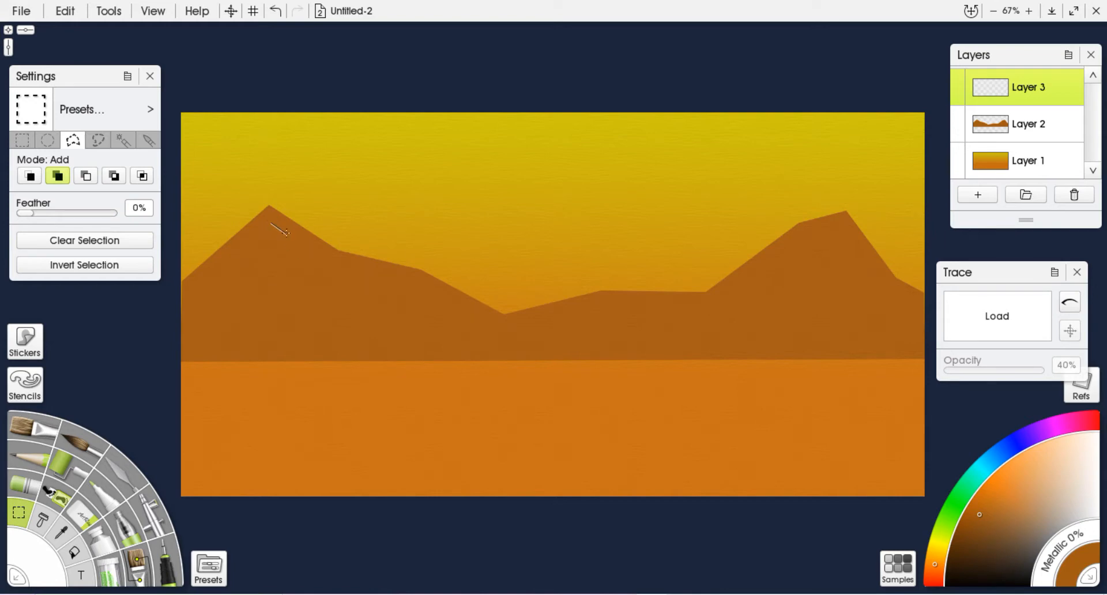
Select jagged polygonal highlight patches below the left peak, along its descending slope and just past the valley.
click(309, 261)
click(271, 223)
click(365, 267)
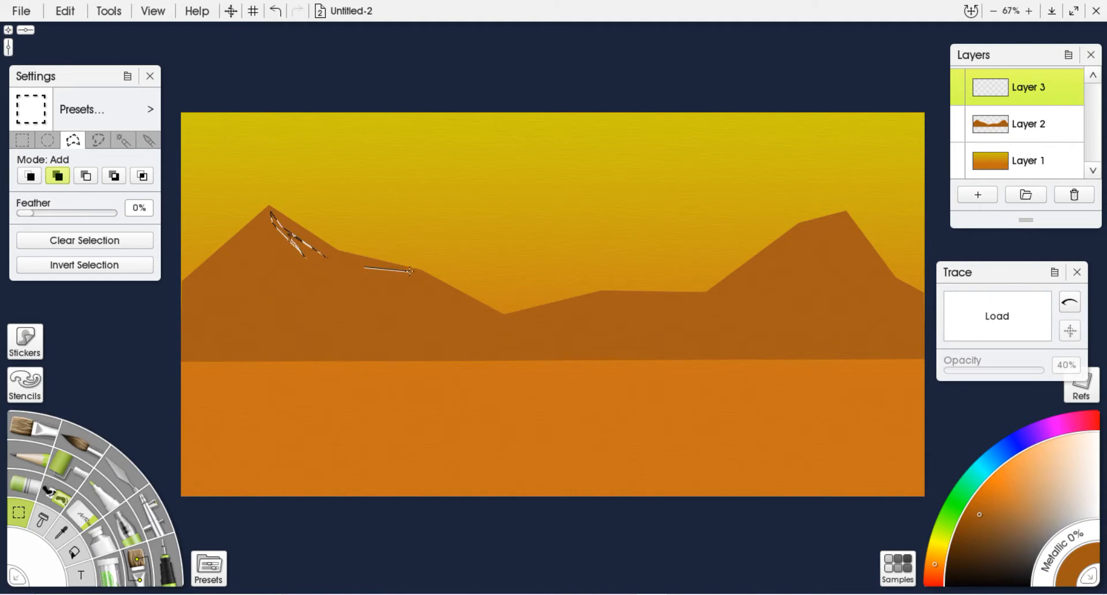
click(412, 273)
click(473, 307)
click(512, 335)
click(457, 314)
click(484, 330)
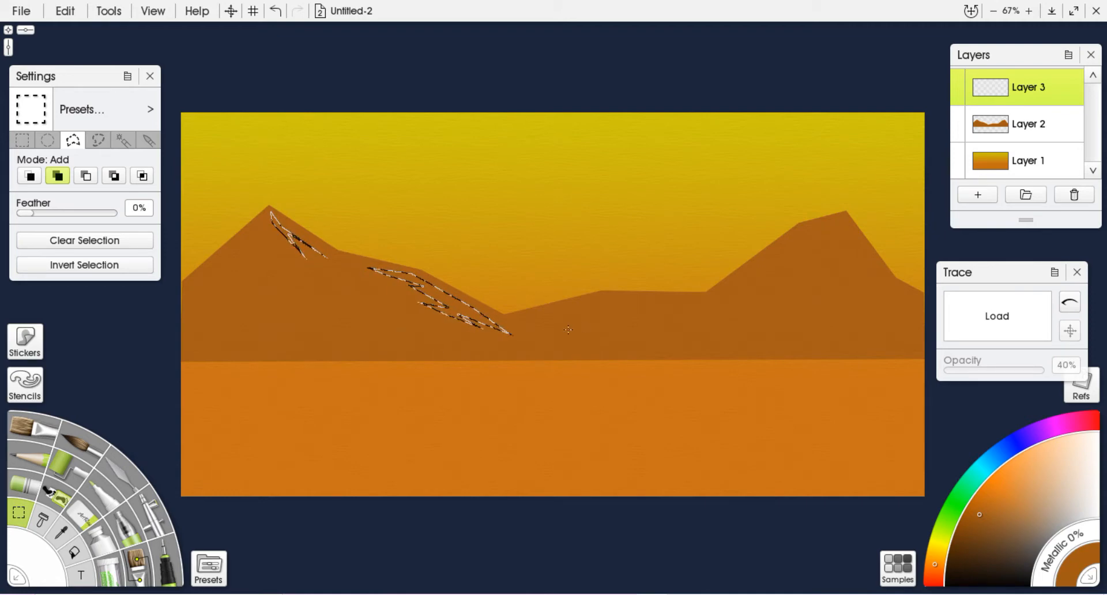
click(545, 325)
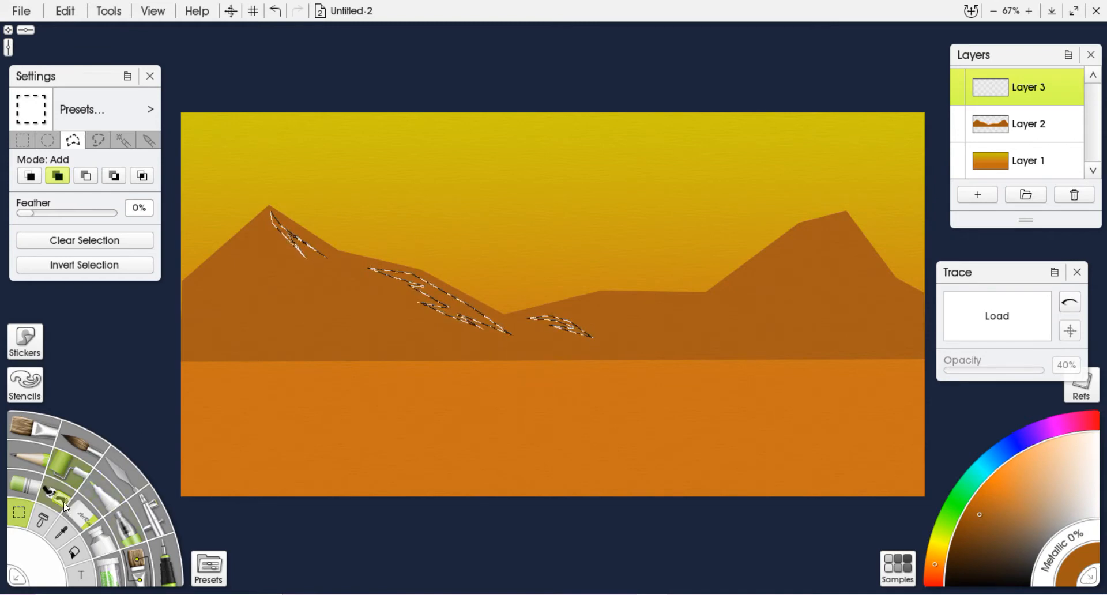
Flood the jagged highlight patches around the left peak and valley on Layer 3 with a lighter yellowish orange.
click(74, 552)
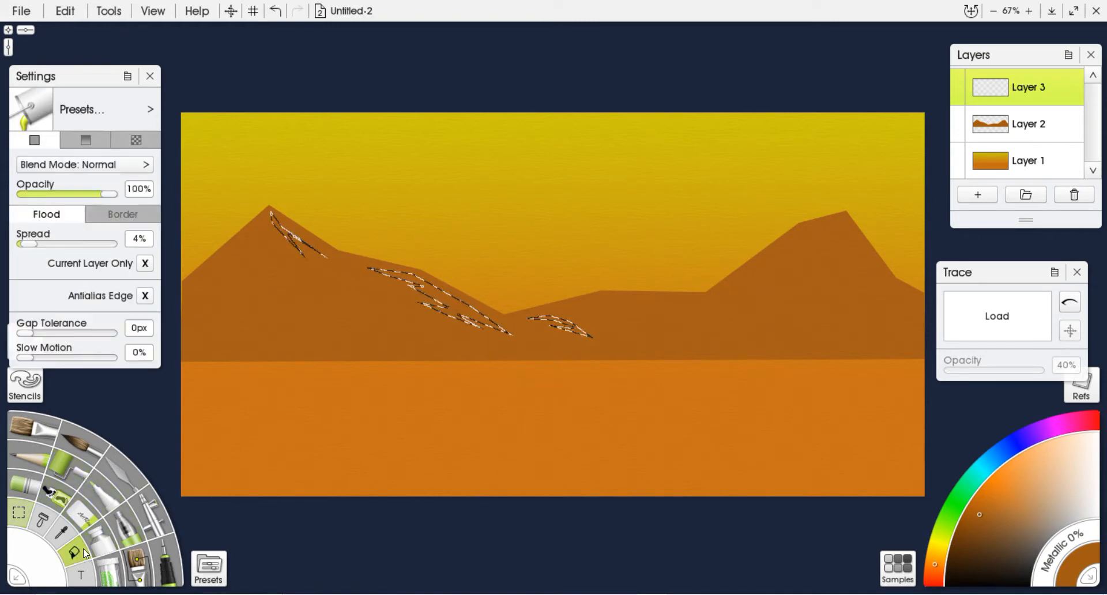
mouse_move(991, 500)
mouse_down()
mouse_move(1008, 479)
mouse_move(976, 504)
mouse_move(987, 495)
mouse_up()
click(937, 549)
click(937, 556)
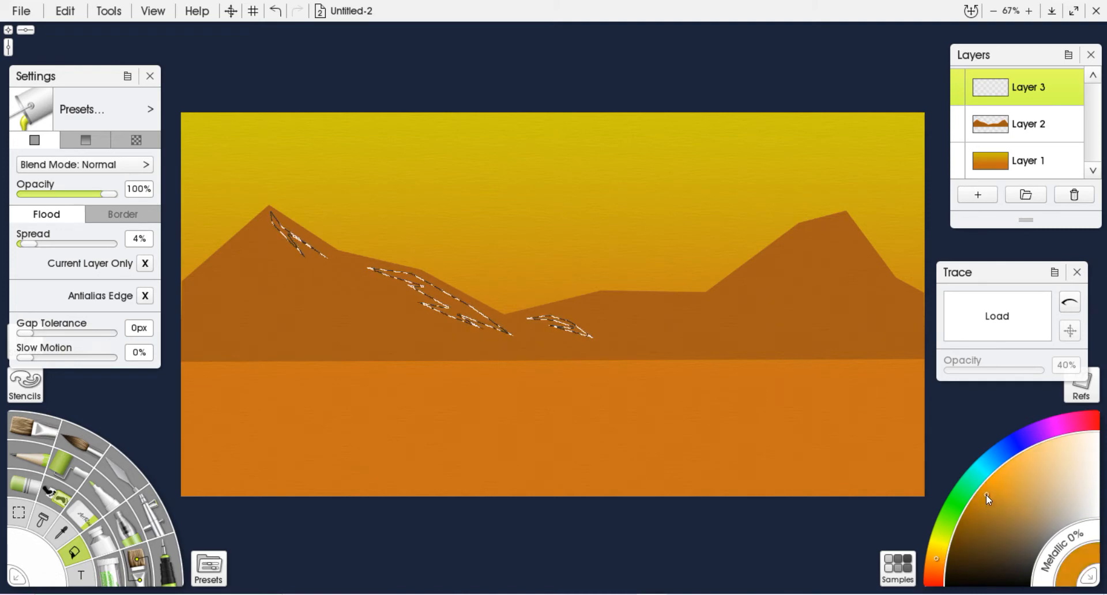
click(456, 303)
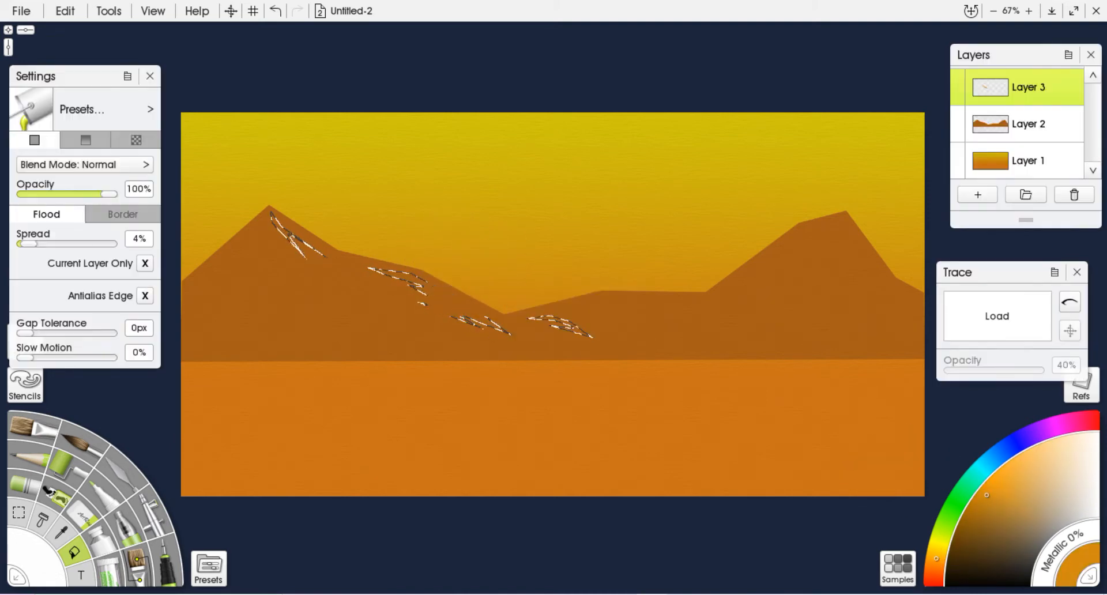
click(574, 327)
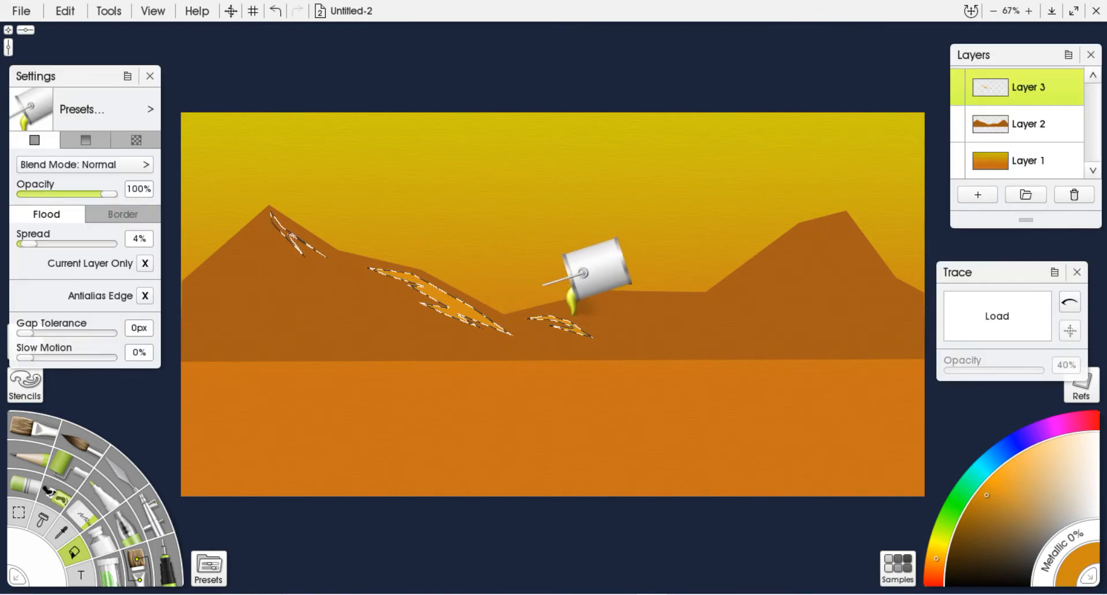
click(283, 228)
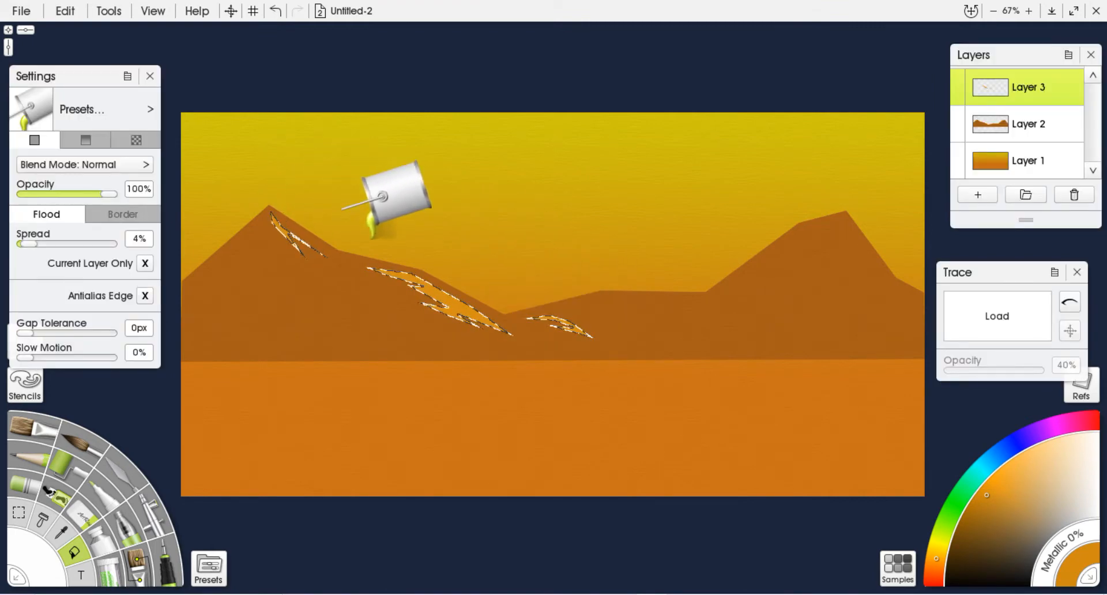
click(566, 327)
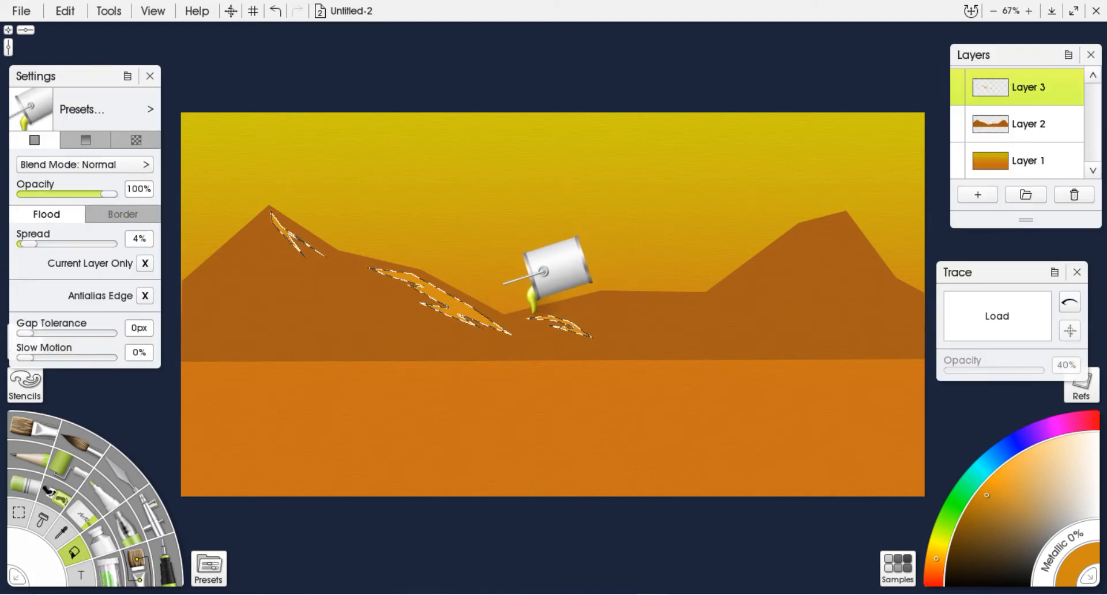
Clear the selection and outline a forked polygonal highlight below the right peak, running down its valley-facing slope.
click(17, 511)
click(102, 242)
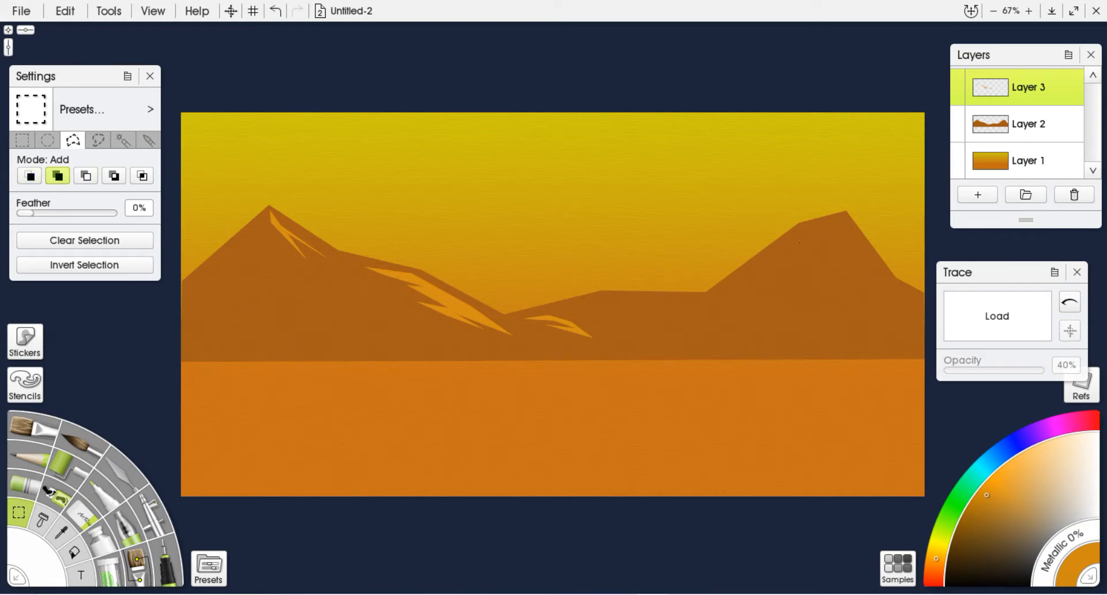
click(725, 290)
click(814, 222)
click(839, 221)
click(813, 238)
click(801, 280)
click(774, 294)
click(795, 278)
click(802, 244)
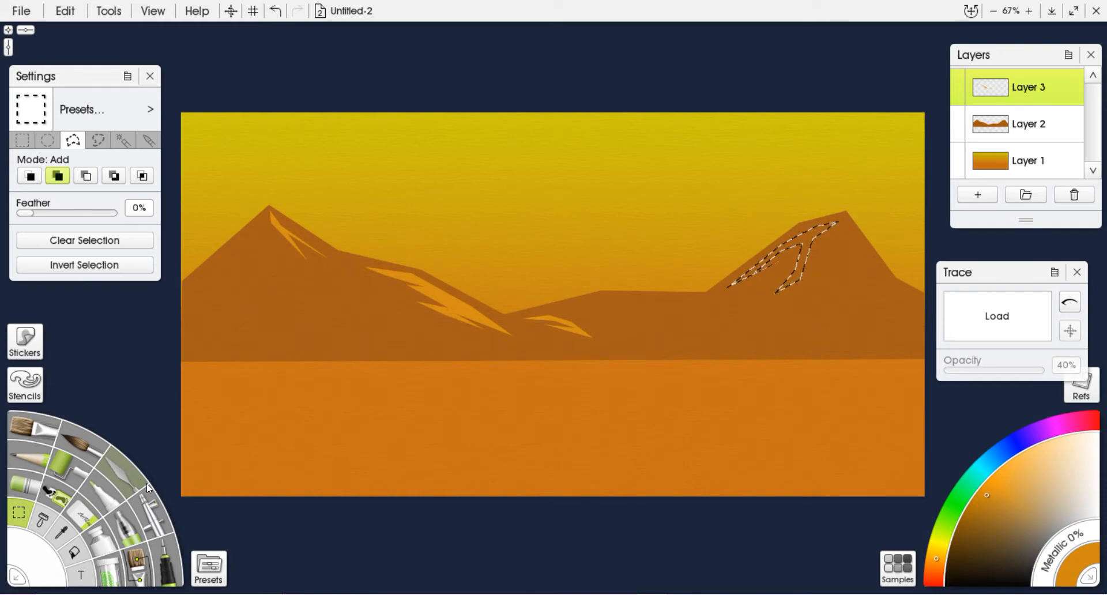
Flood the right peak's highlight with the same yellowish orange and add a new layer above the highlights.
click(74, 552)
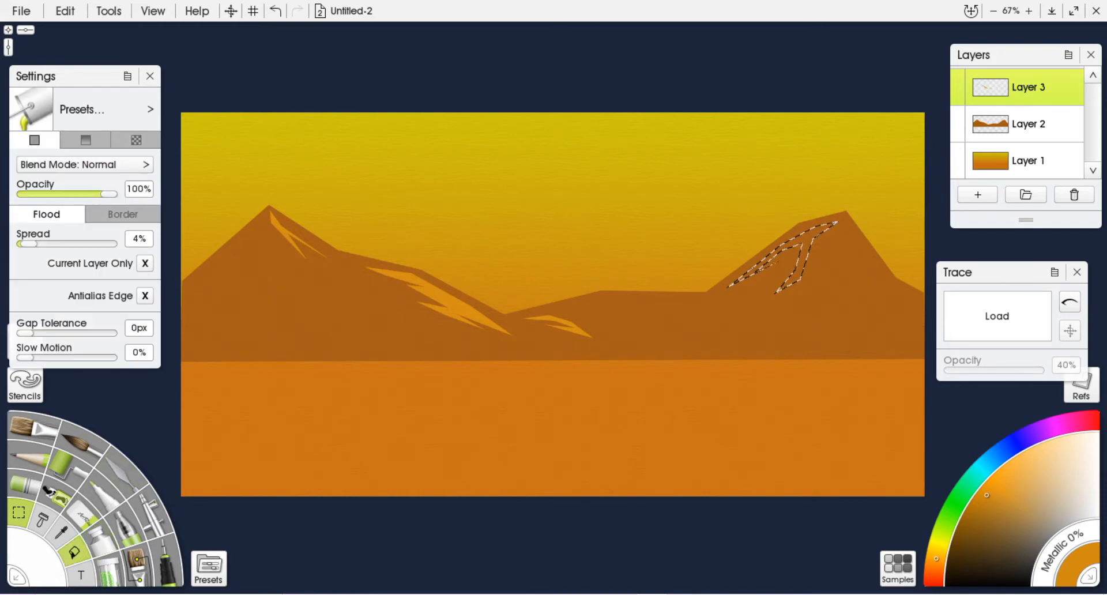
click(755, 262)
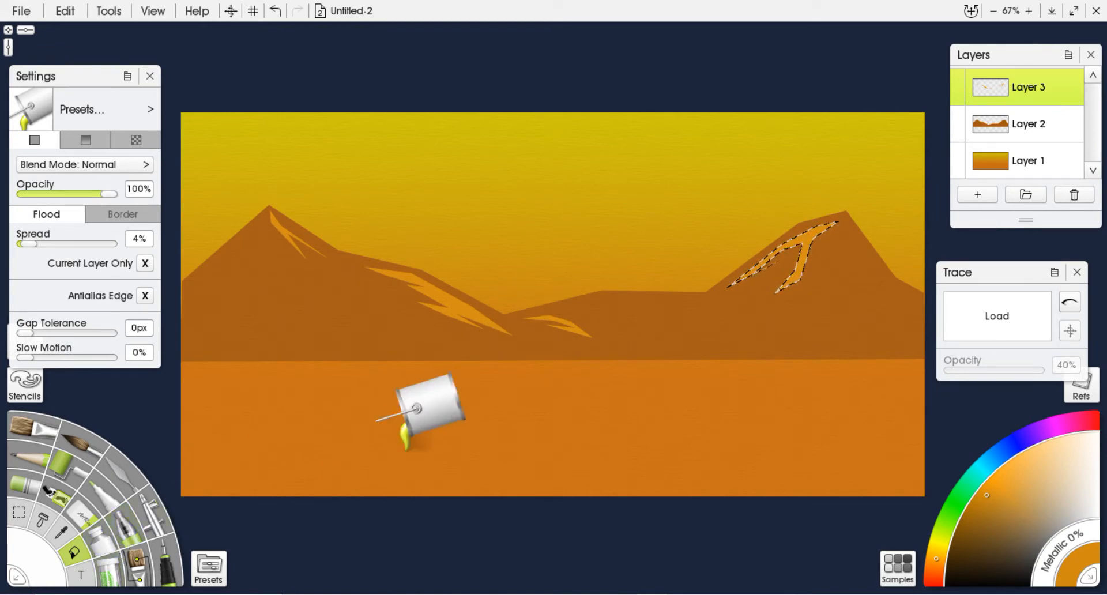
click(978, 195)
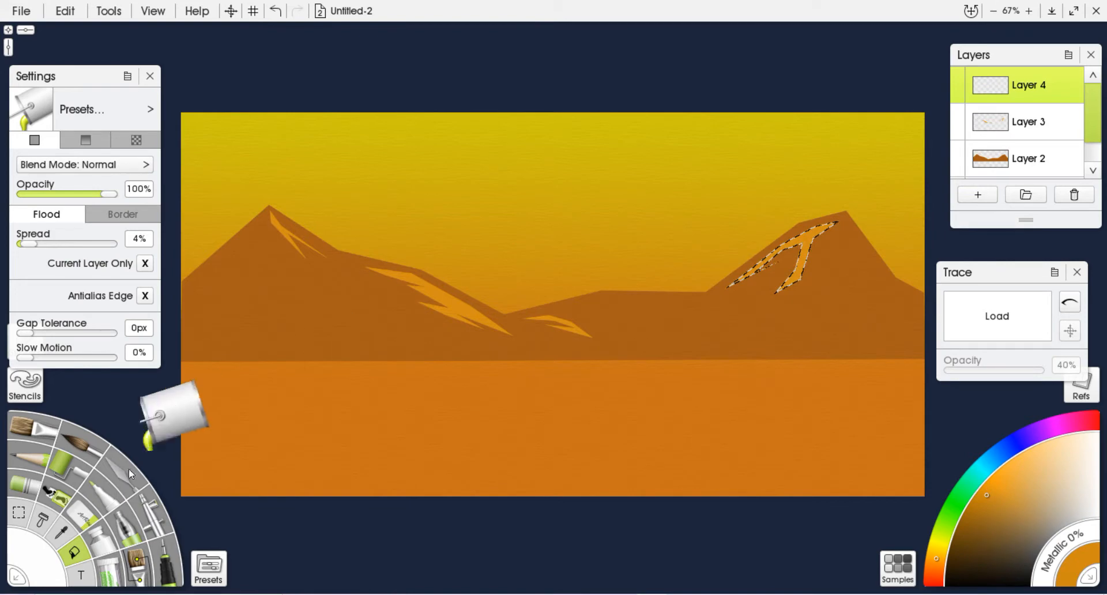
Add a nearly circular elliptical selection for the sun over the valley between the peaks, overlapping the ridge.
click(18, 512)
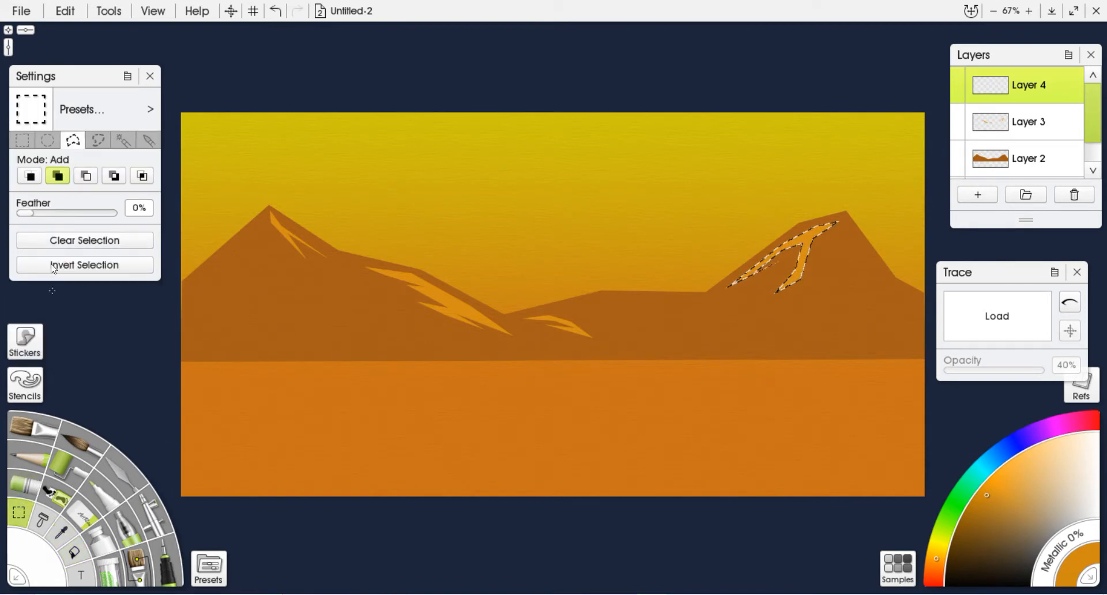
click(49, 143)
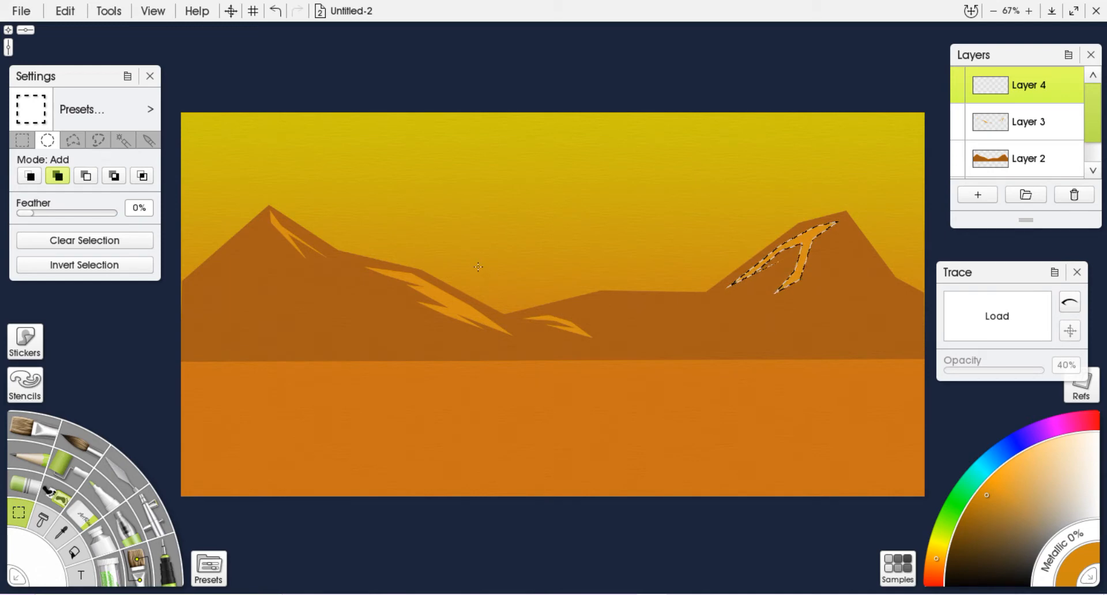
drag(510, 286, 559, 266)
key(ctrl+z)
drag(510, 271, 604, 340)
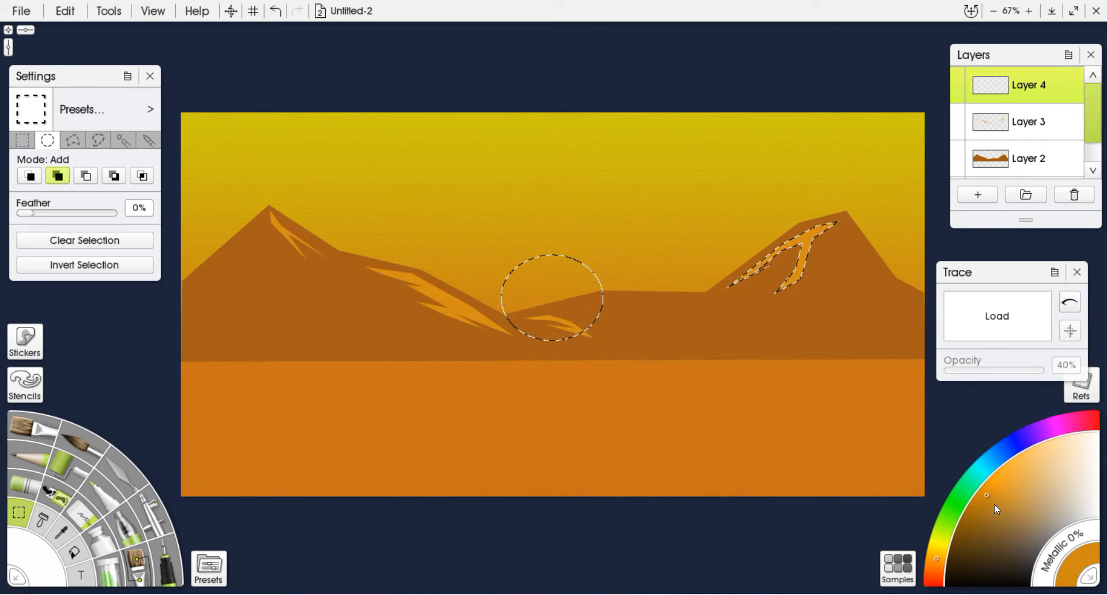
Set the paint colour to a bright yellow with 63% metallic.
drag(940, 553, 937, 541)
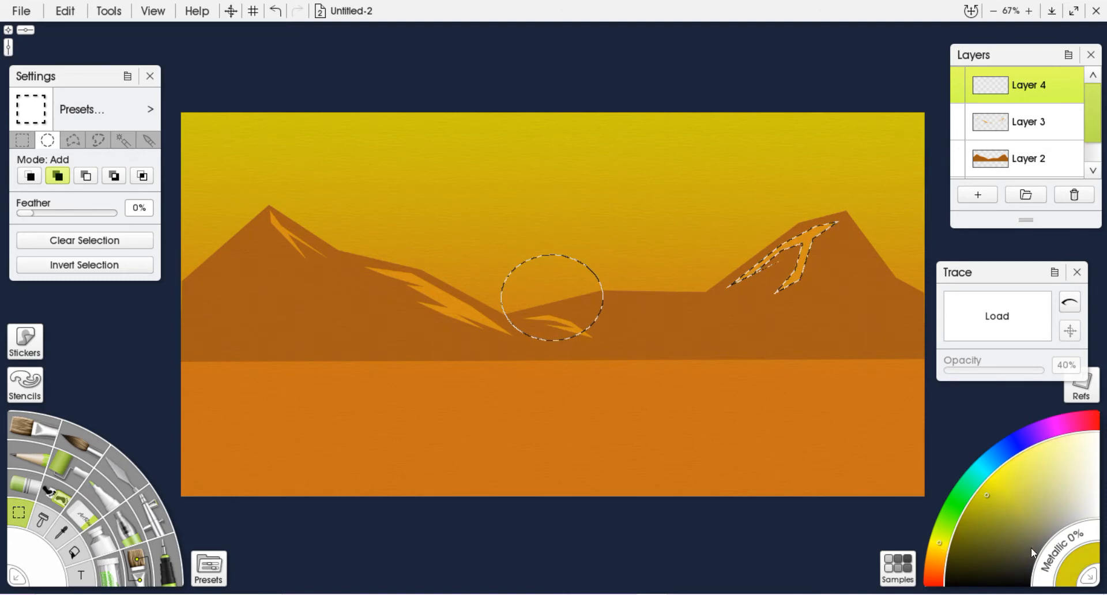
drag(1051, 564, 1056, 541)
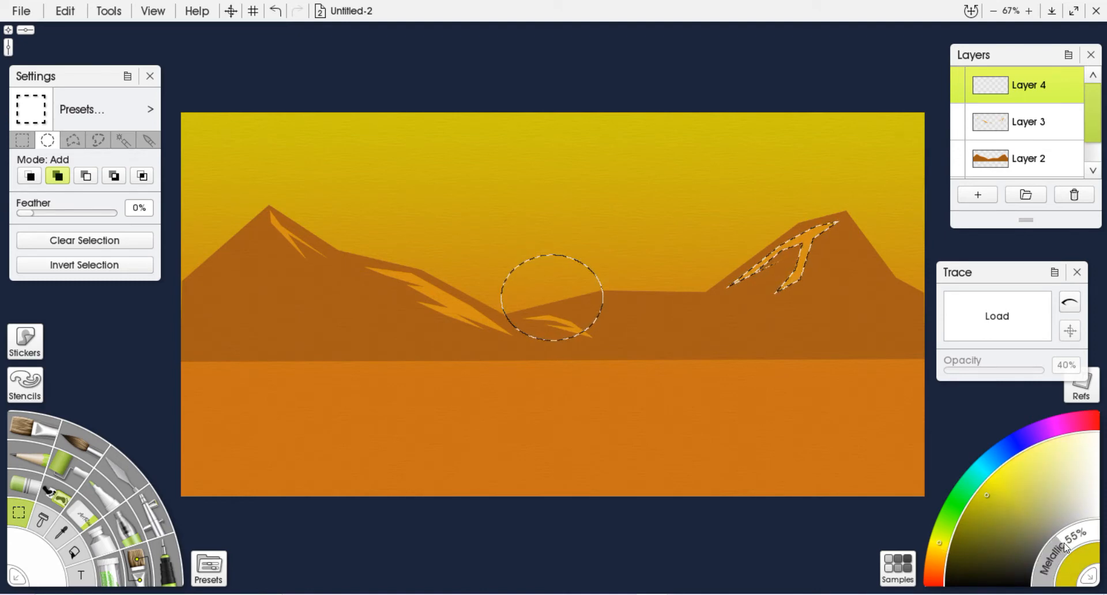
click(991, 486)
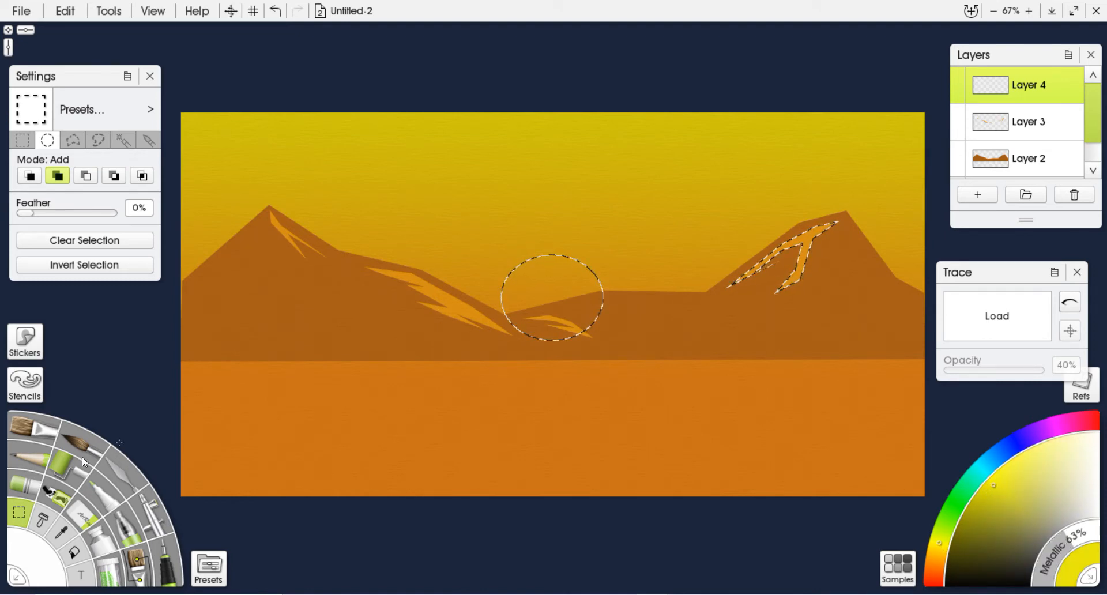
Reduce the metallic amount to 16% and flood only the part of the sun selection above the mountain ridge with bright yellow.
click(74, 552)
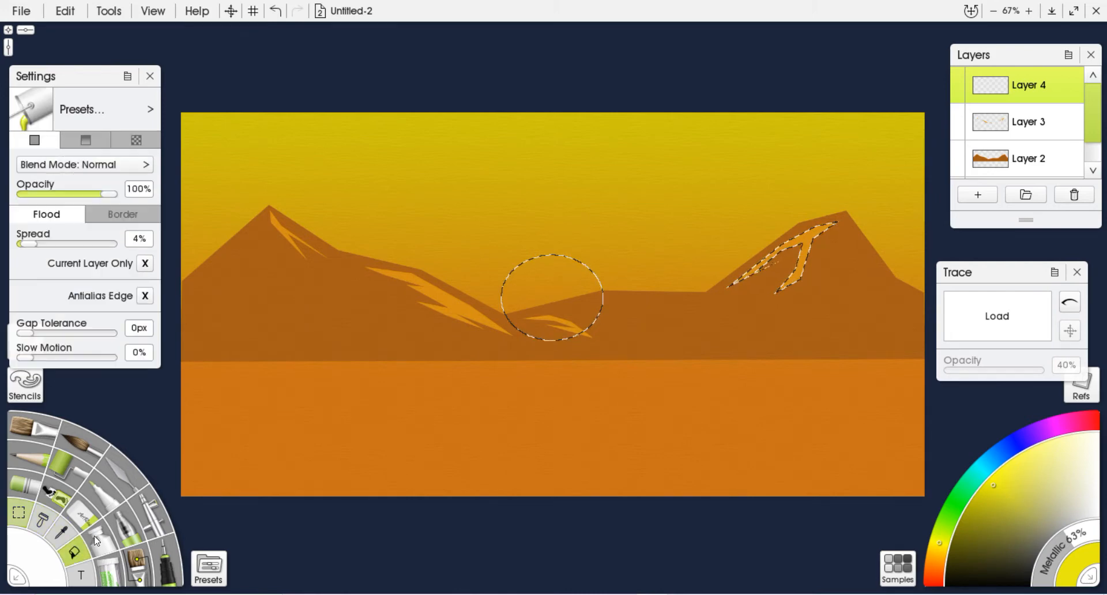
mouse_move(506, 301)
mouse_down()
mouse_move(531, 286)
mouse_move(598, 325)
mouse_up()
key(ctrl+z)
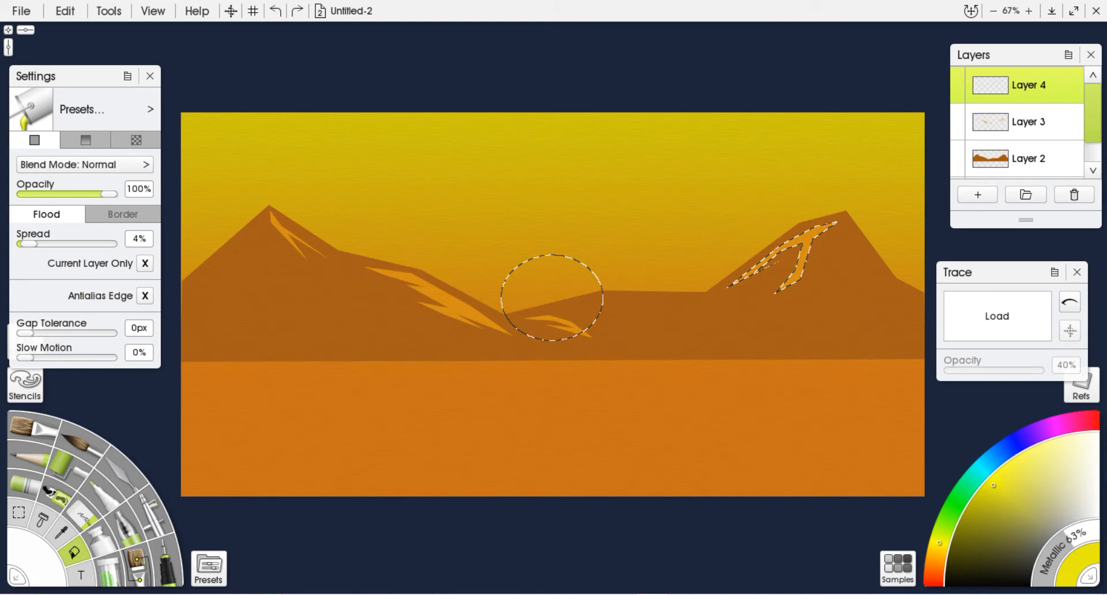
drag(1055, 567, 1044, 572)
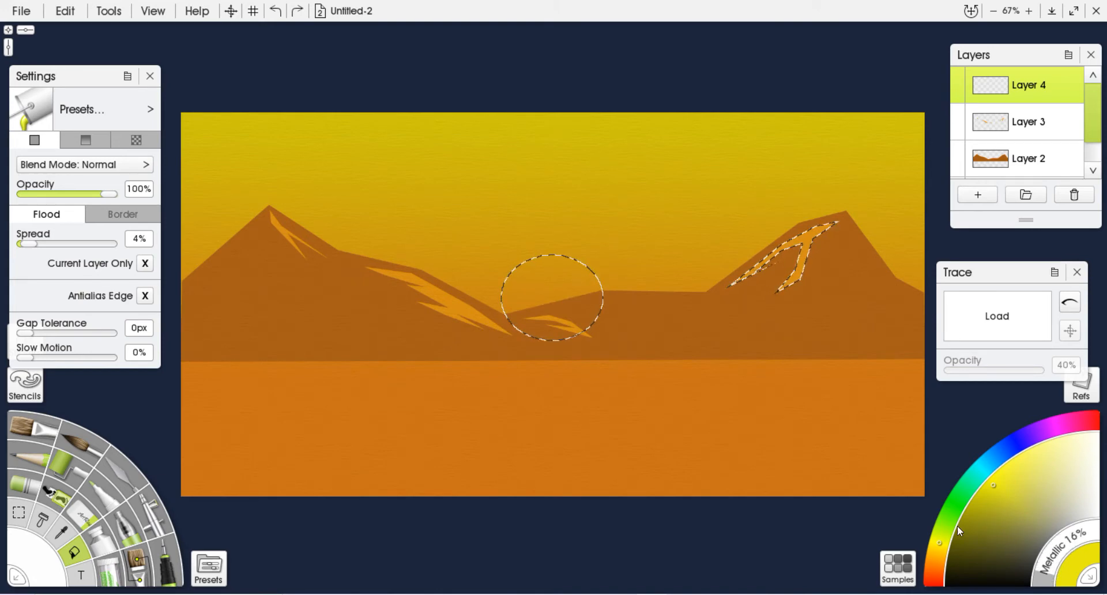
click(548, 281)
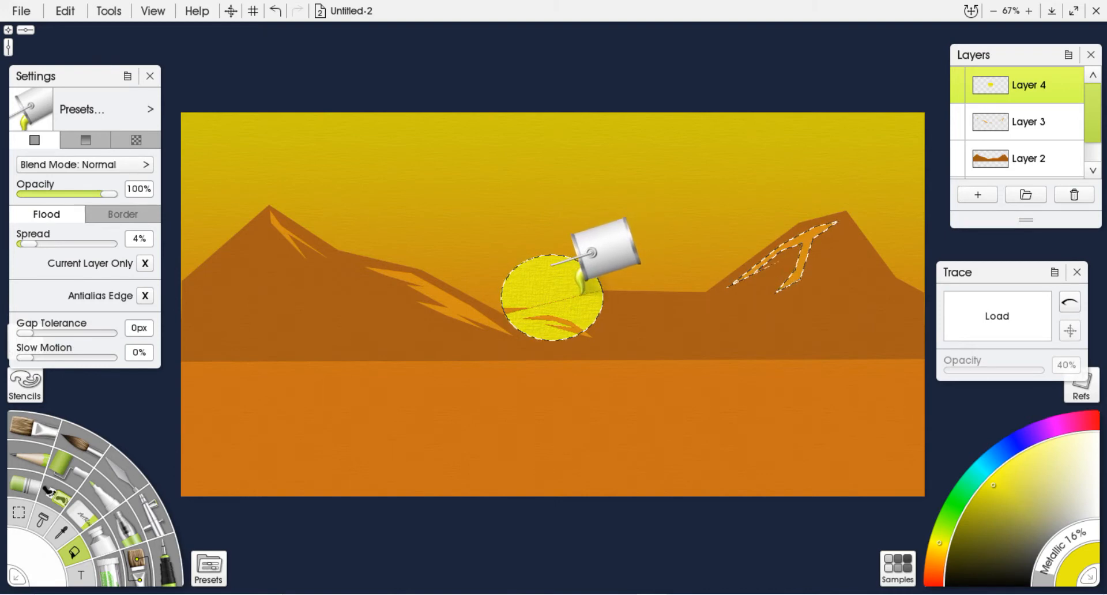
key(ctrl+z)
click(507, 297)
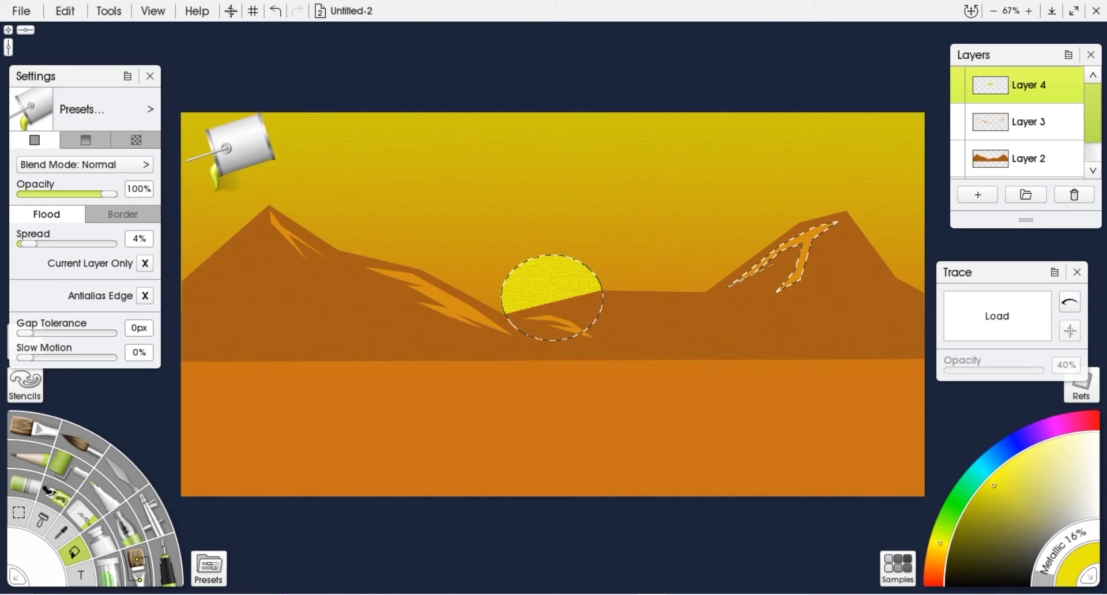
Clear the sun and highlight selections and add a new layer above the sun.
click(19, 512)
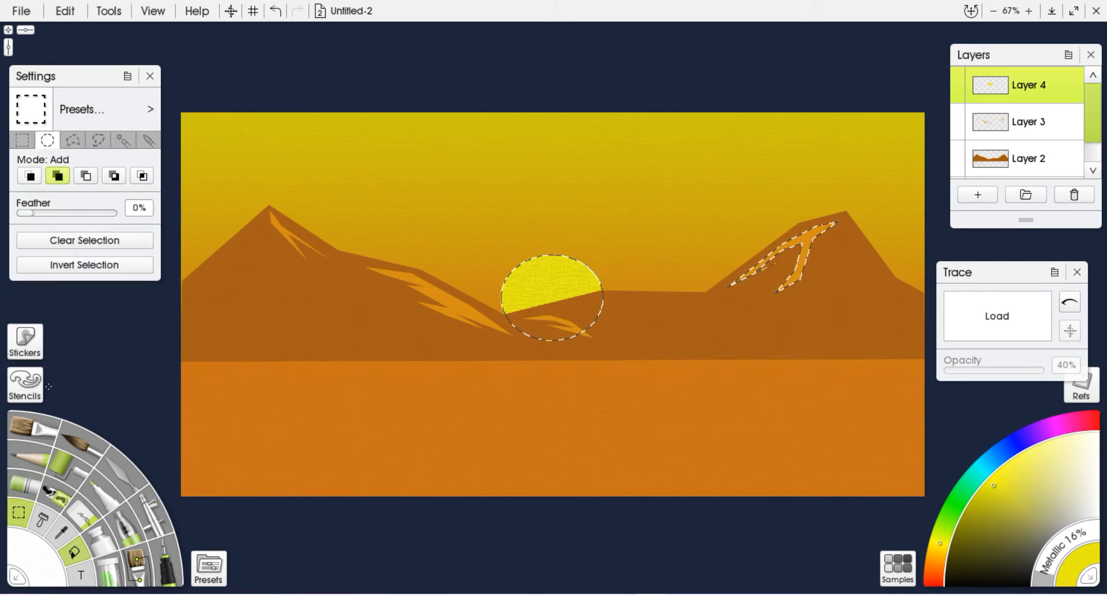
click(103, 241)
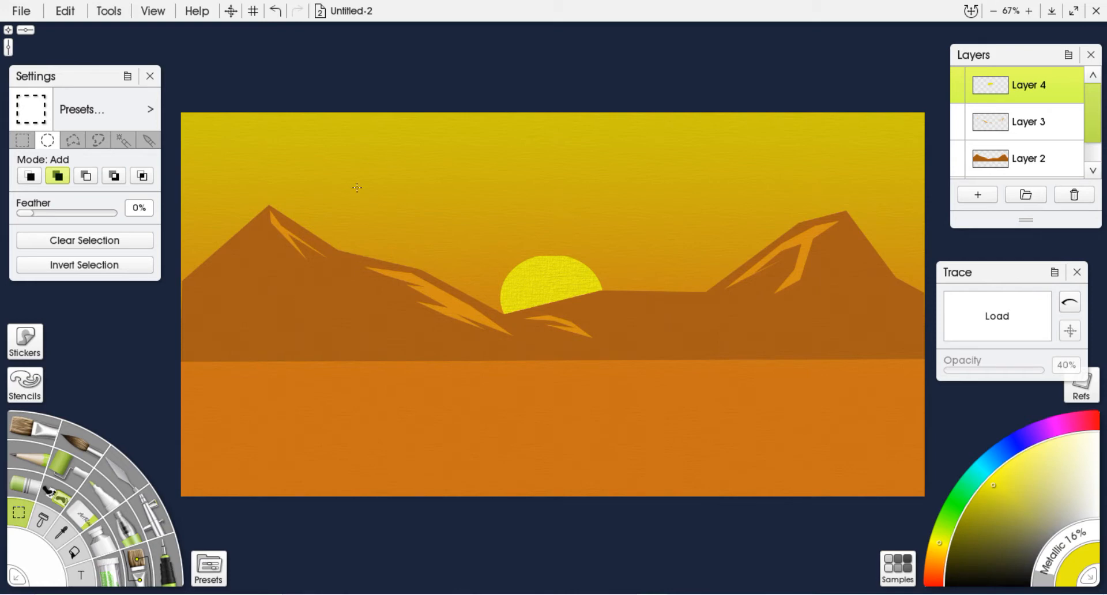
click(978, 194)
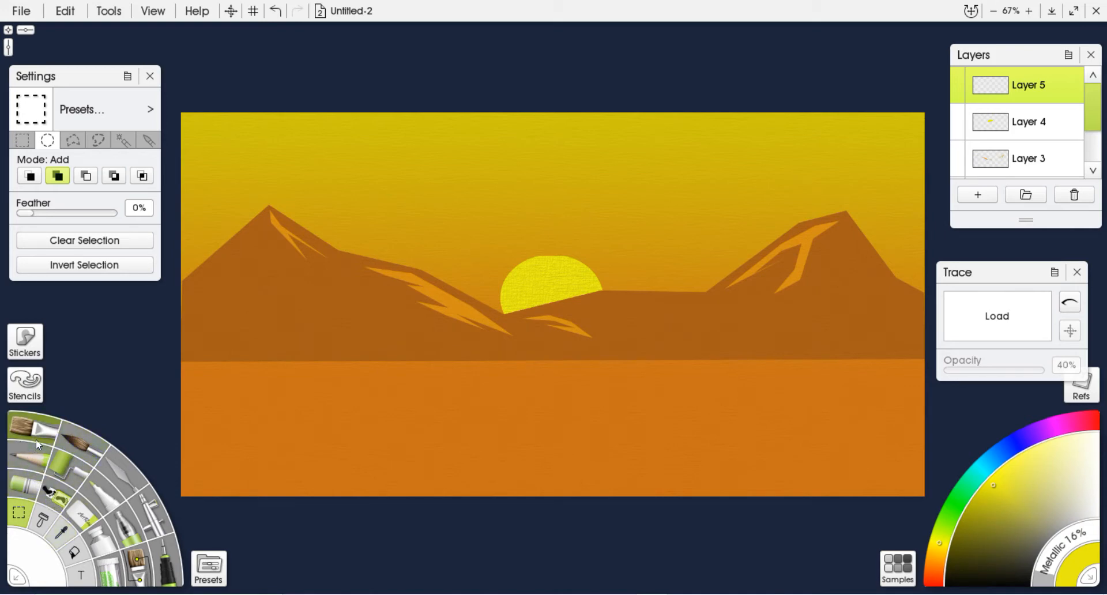
Outline wavy freehand cloud selections across the left mountain, across the right mountain's inner slope, and at the canvas's right edge.
click(100, 140)
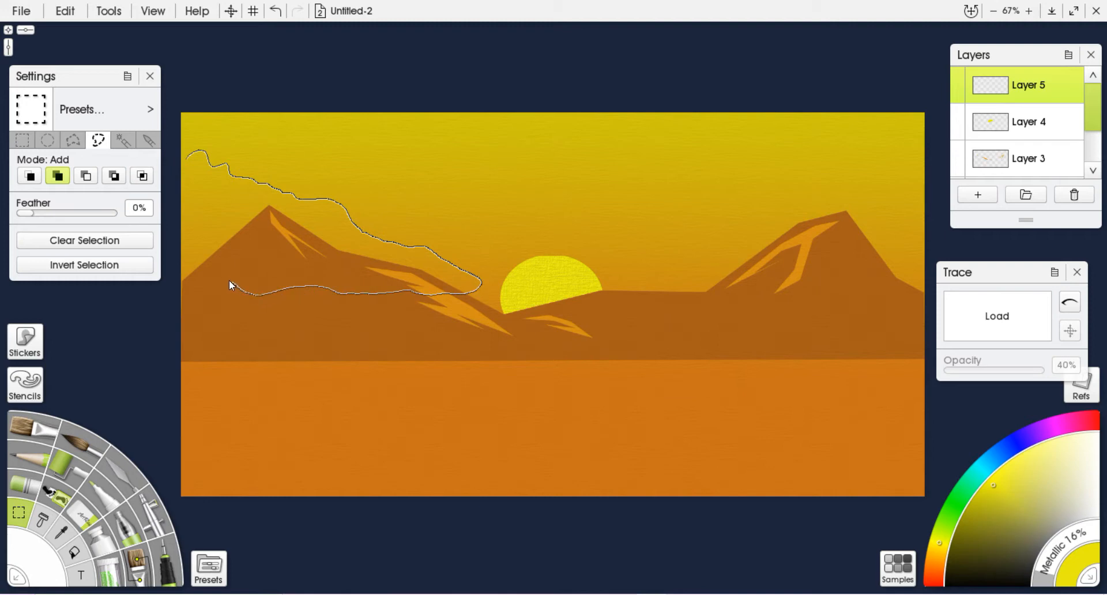
drag(175, 232, 181, 207)
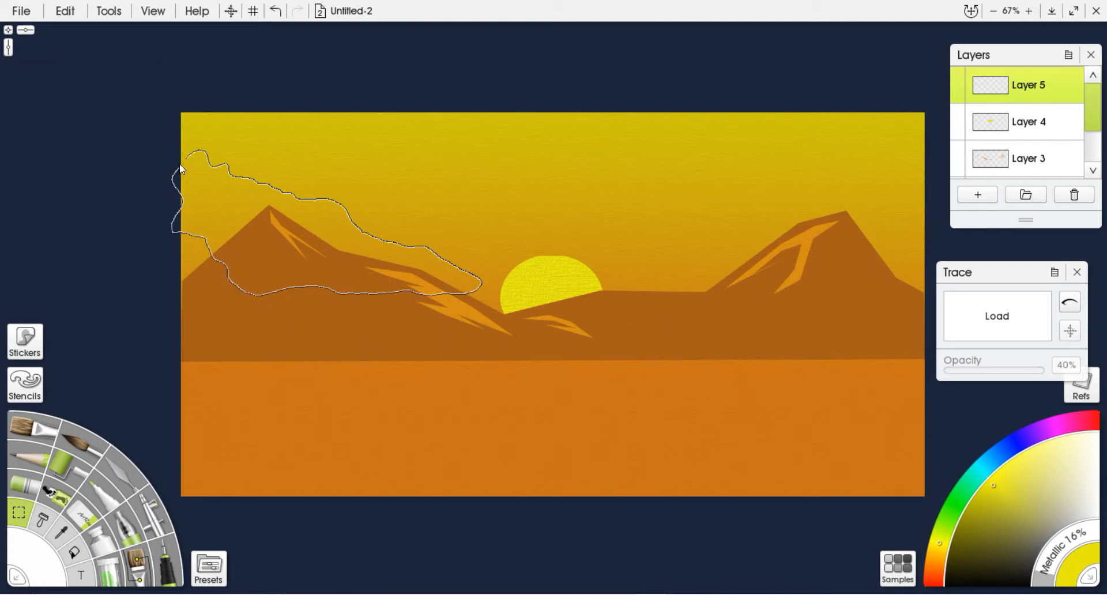
drag(181, 171, 190, 157)
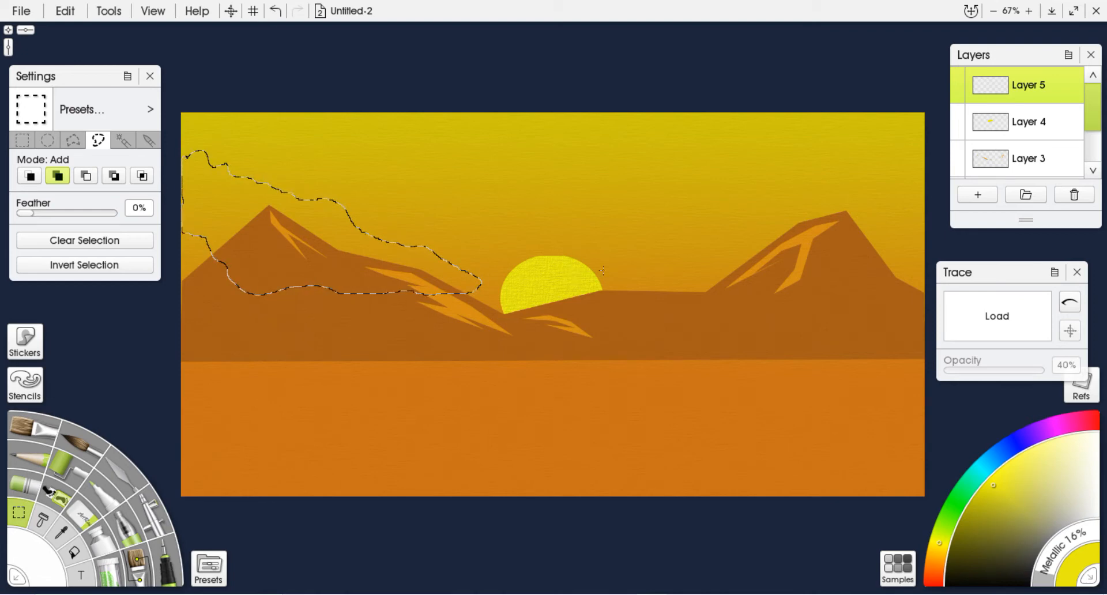
mouse_move(630, 273)
mouse_down()
mouse_move(733, 238)
mouse_move(754, 199)
mouse_move(787, 195)
mouse_move(815, 209)
mouse_move(841, 246)
mouse_move(839, 263)
mouse_move(632, 272)
mouse_up()
mouse_move(859, 214)
mouse_down()
mouse_move(900, 183)
mouse_move(918, 185)
mouse_move(929, 243)
mouse_move(916, 253)
mouse_move(863, 237)
mouse_up()
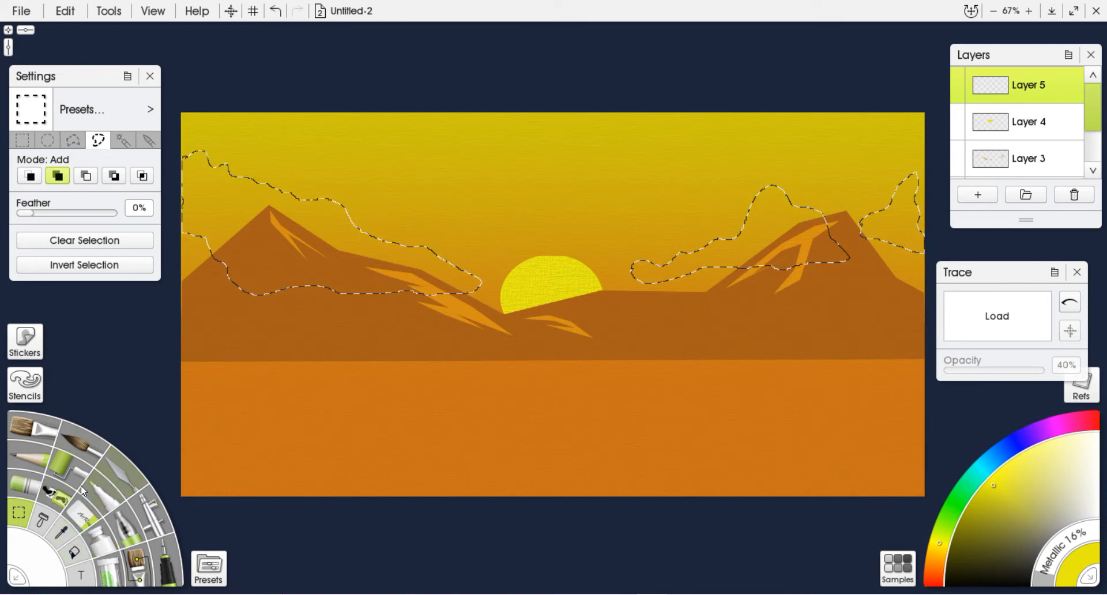
Choose the Cloud Smoky 1 preset from the Nature group for the custom brush.
click(136, 580)
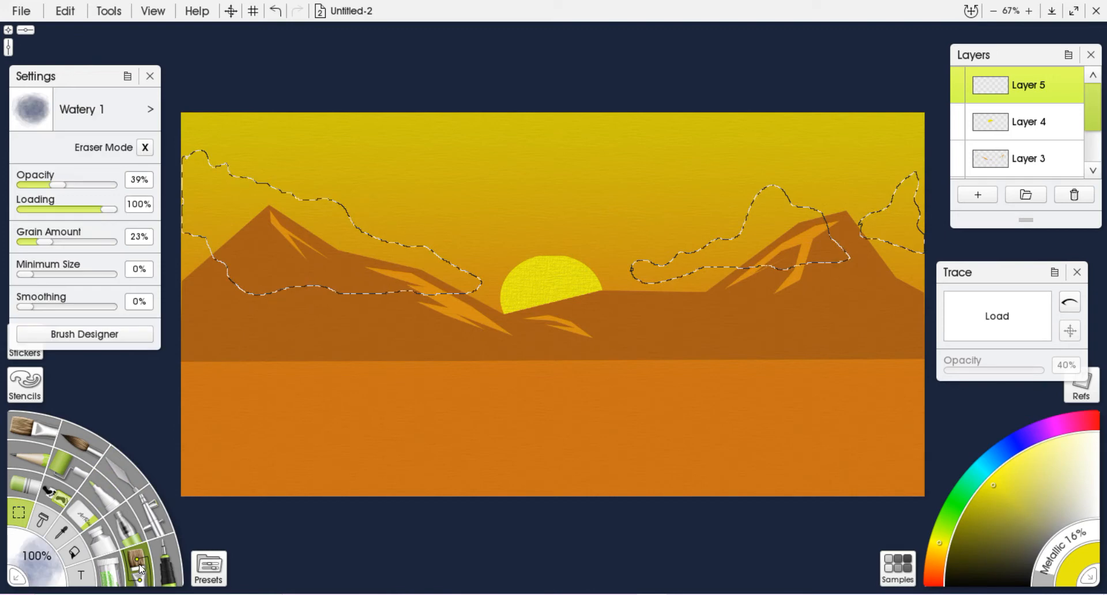
click(150, 109)
click(196, 114)
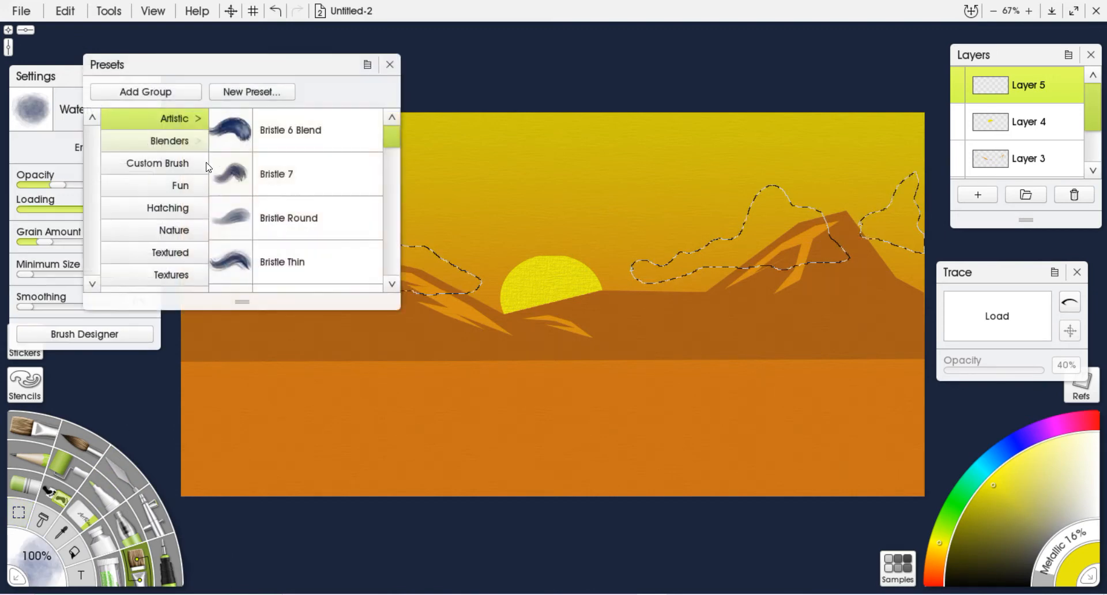
click(180, 231)
click(235, 184)
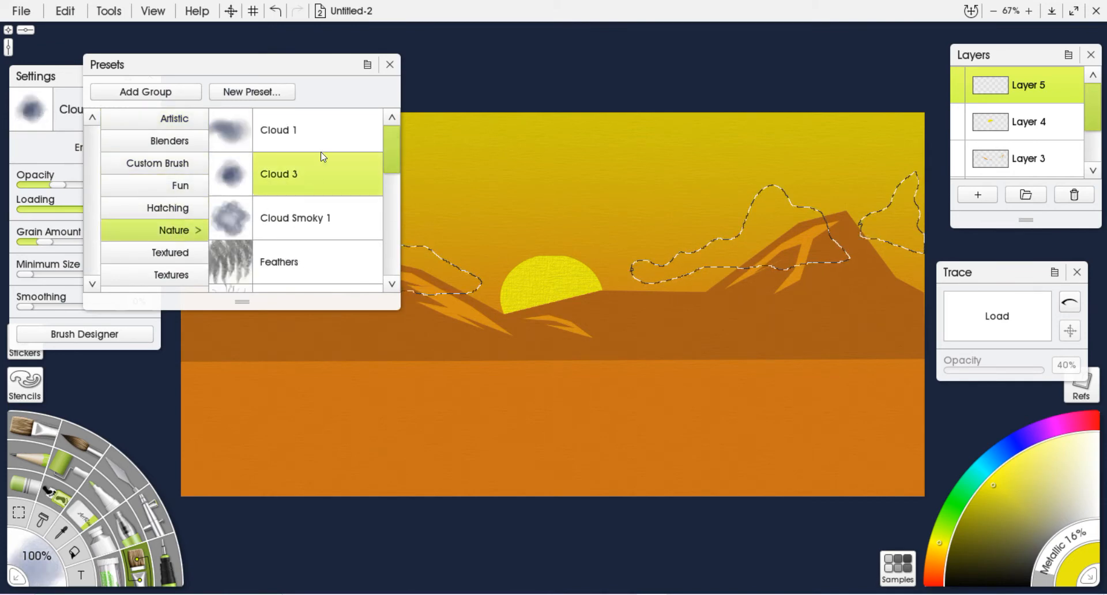
click(241, 219)
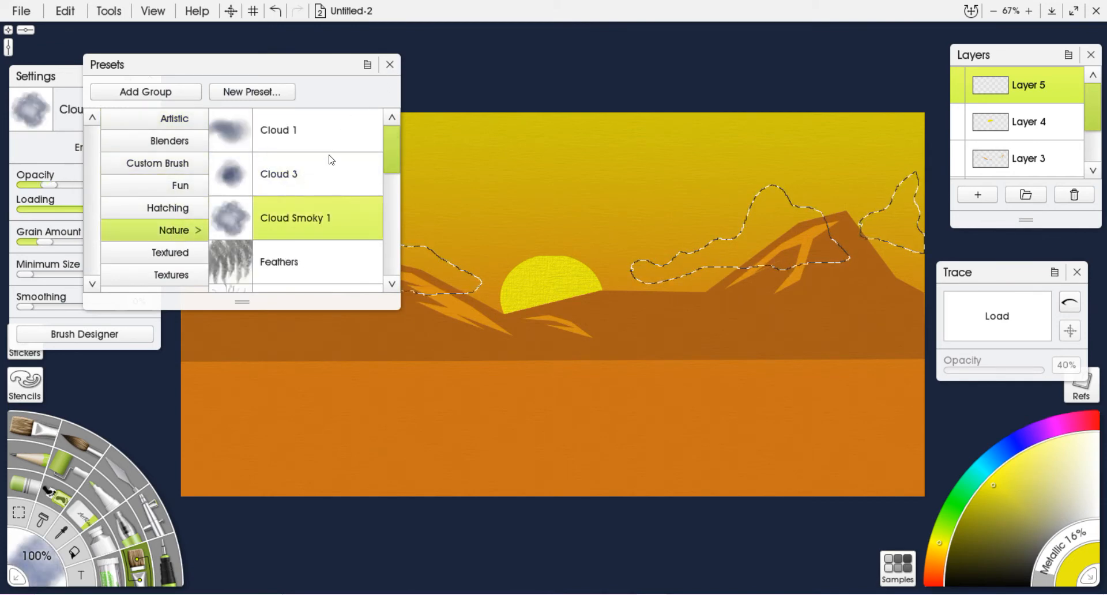
click(389, 65)
Set the Cloud Smoky 1 brush size to 500% and pick a slightly paler yellow.
click(36, 556)
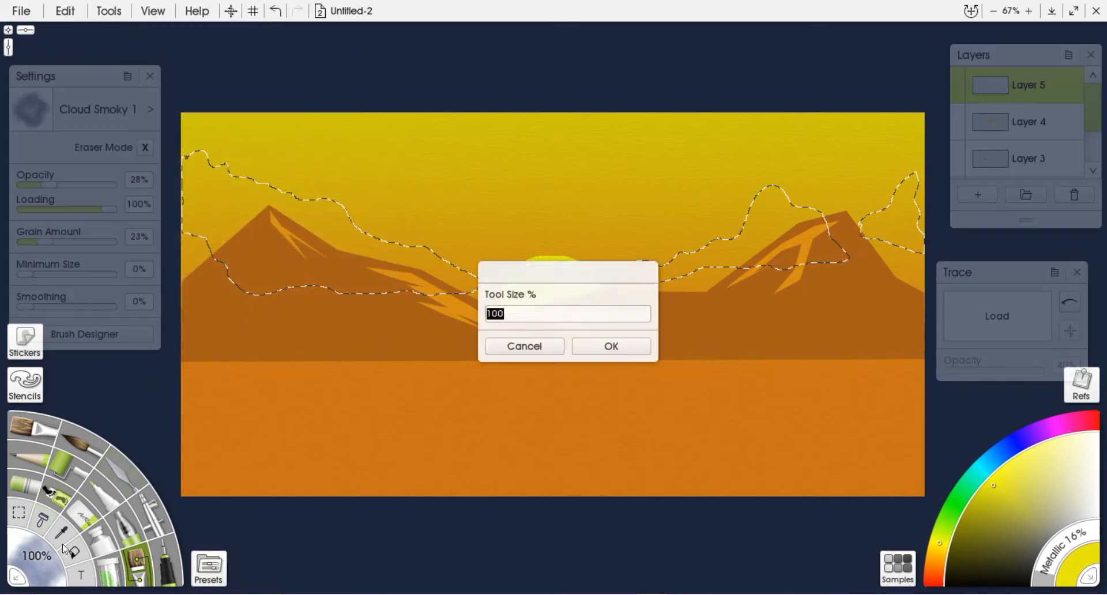
text(500)
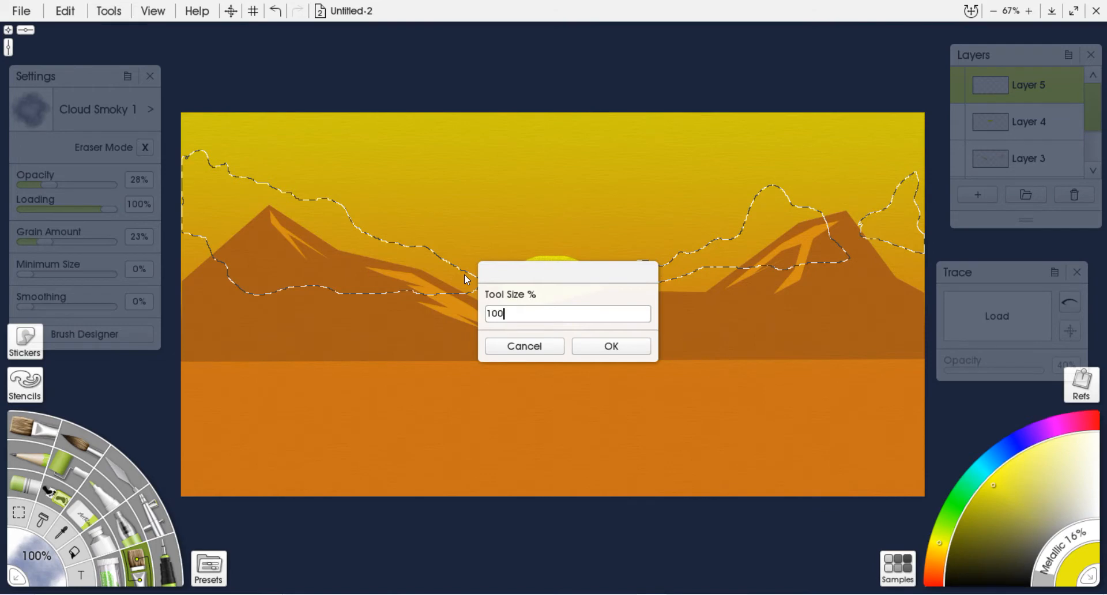
key(Return)
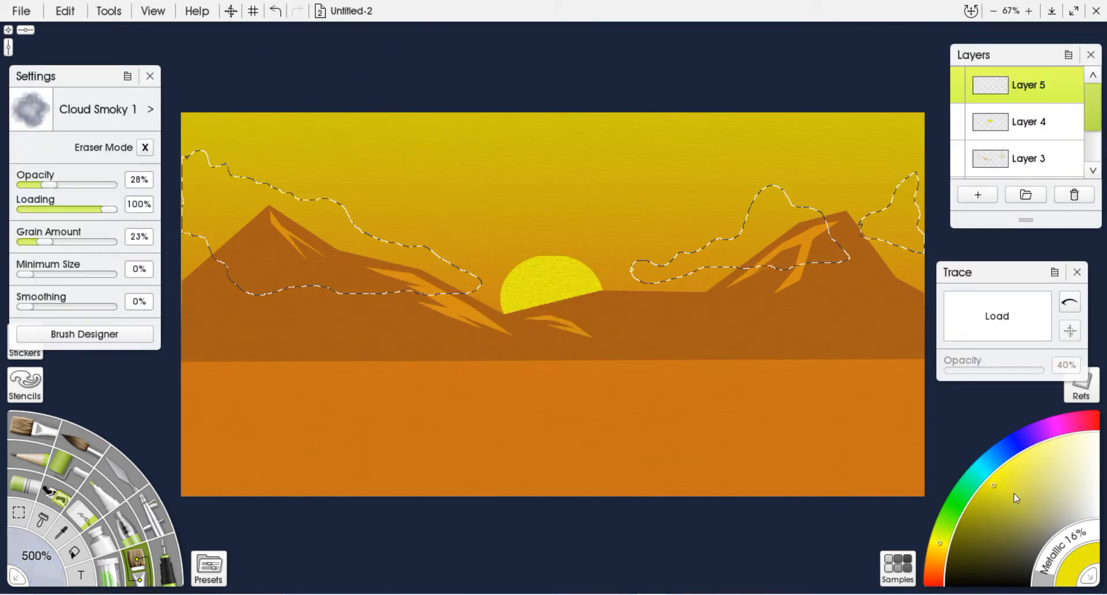
click(1030, 465)
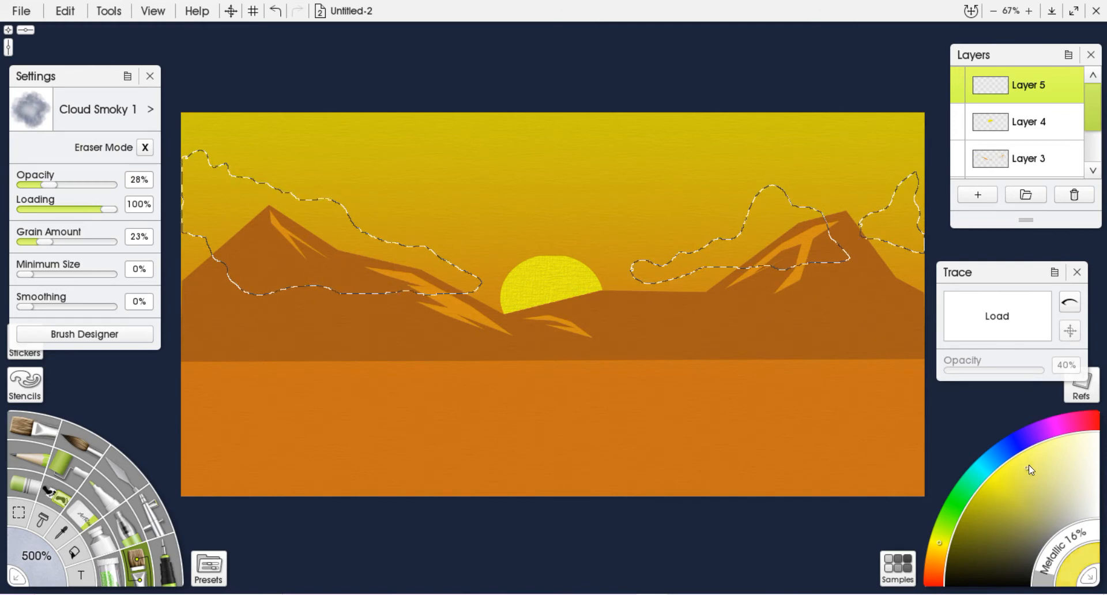
Paint smoky pale yellow across all the cloud selections, lowering the metallic amount to 3% for the final strokes on the right clouds.
mouse_move(204, 139)
mouse_down()
mouse_move(219, 194)
mouse_move(371, 210)
mouse_move(366, 230)
mouse_move(478, 215)
mouse_up()
mouse_move(679, 229)
mouse_down()
mouse_move(757, 222)
mouse_move(811, 193)
mouse_up()
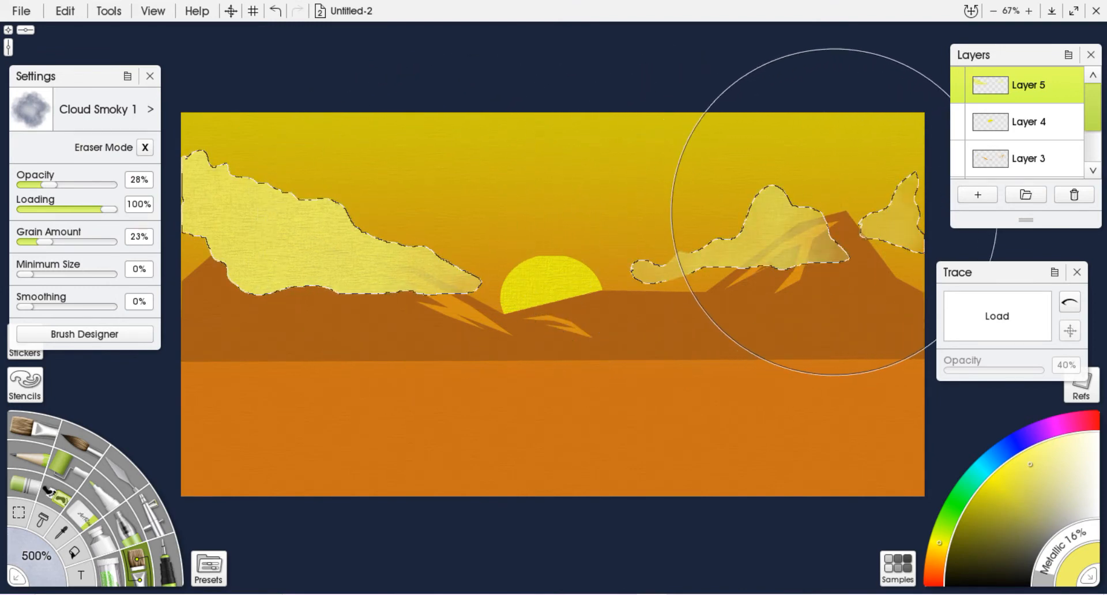
drag(1067, 528, 1053, 585)
drag(872, 265, 779, 205)
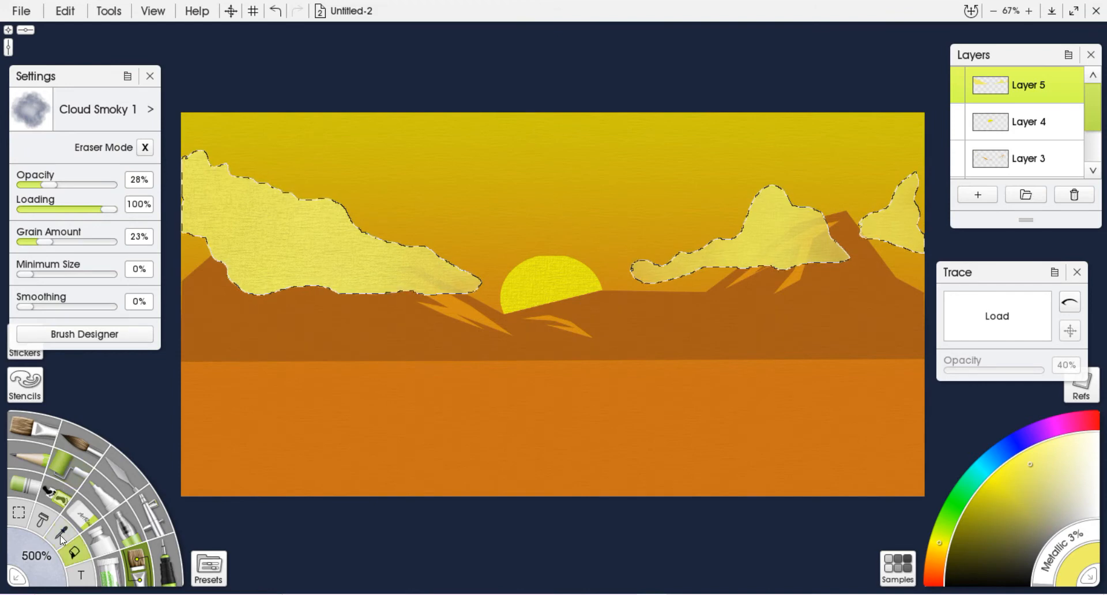
Clear the cloud selections and move the cloud layer, Layer 5, below the mountains and directly above the sky layer.
click(20, 519)
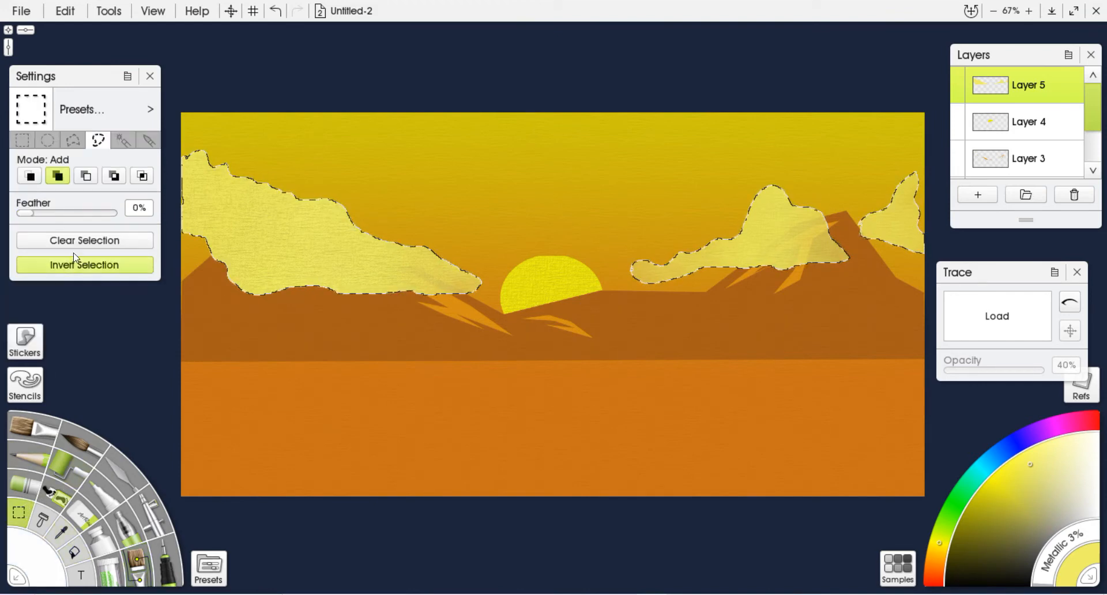
click(83, 241)
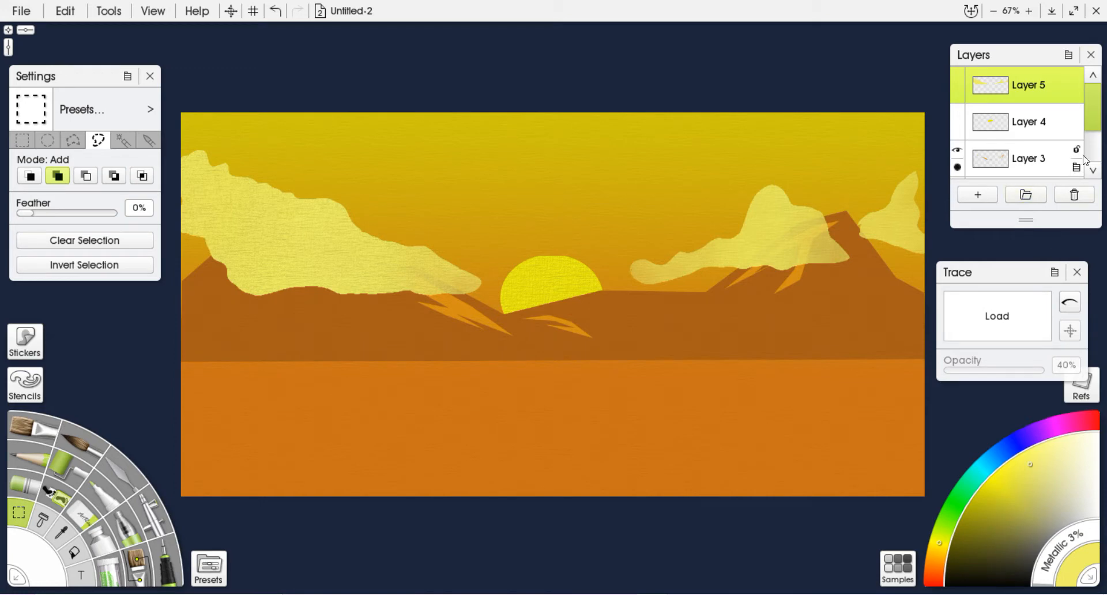
mouse_move(1055, 96)
mouse_down()
mouse_move(1058, 177)
mouse_move(1061, 152)
mouse_up()
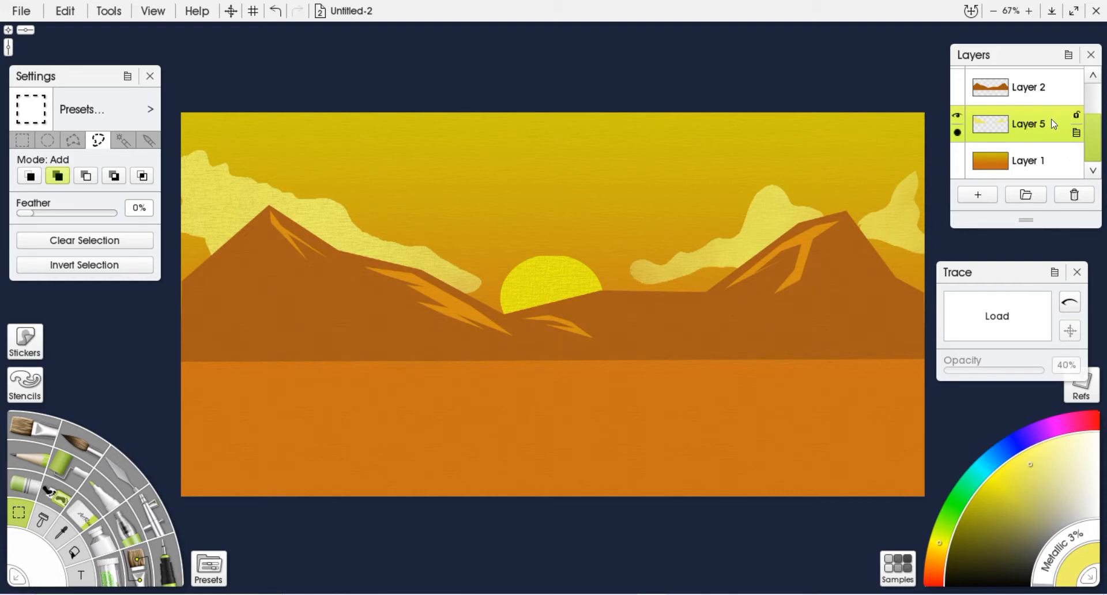
click(1077, 134)
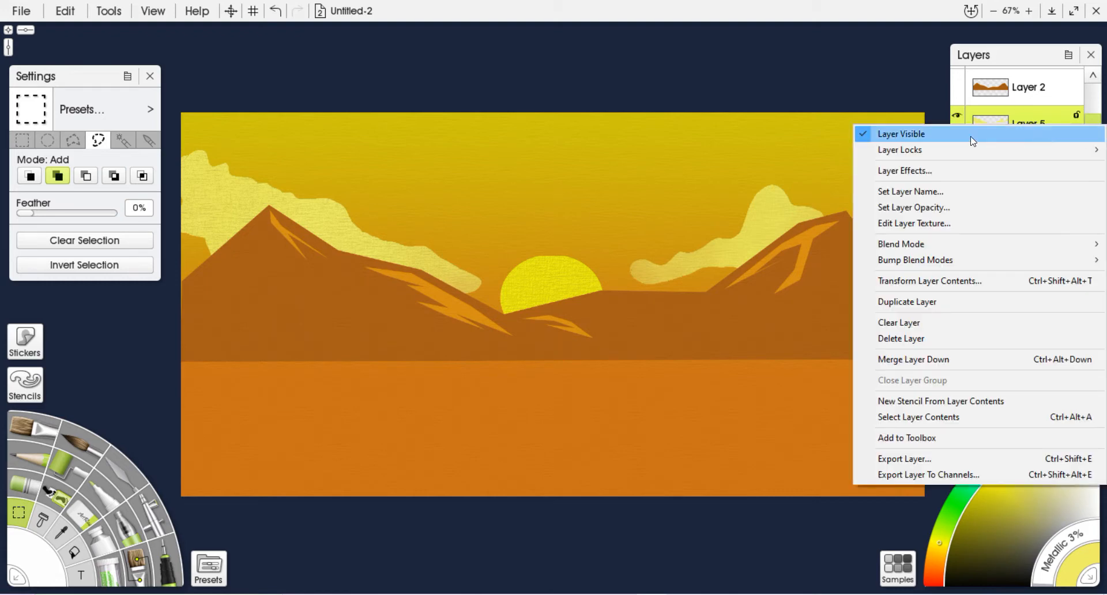
click(960, 168)
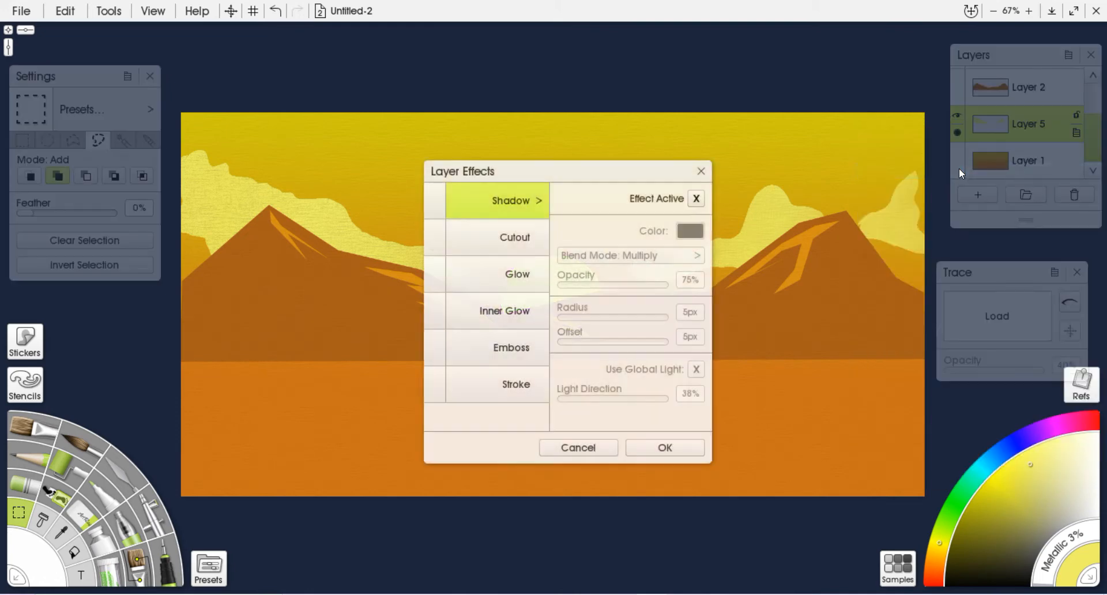
click(521, 239)
click(520, 278)
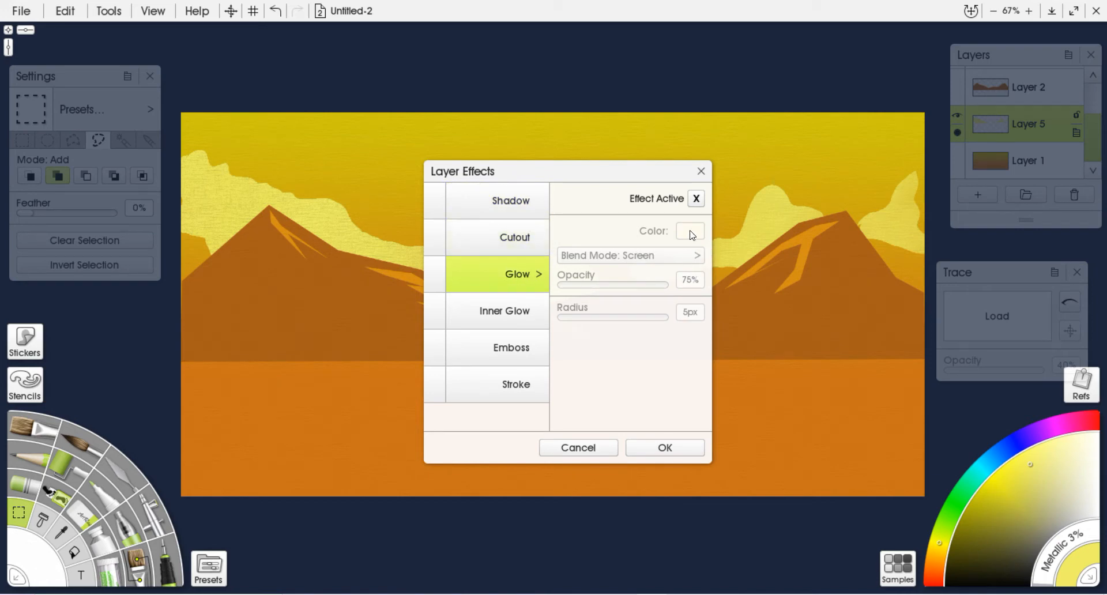
click(435, 275)
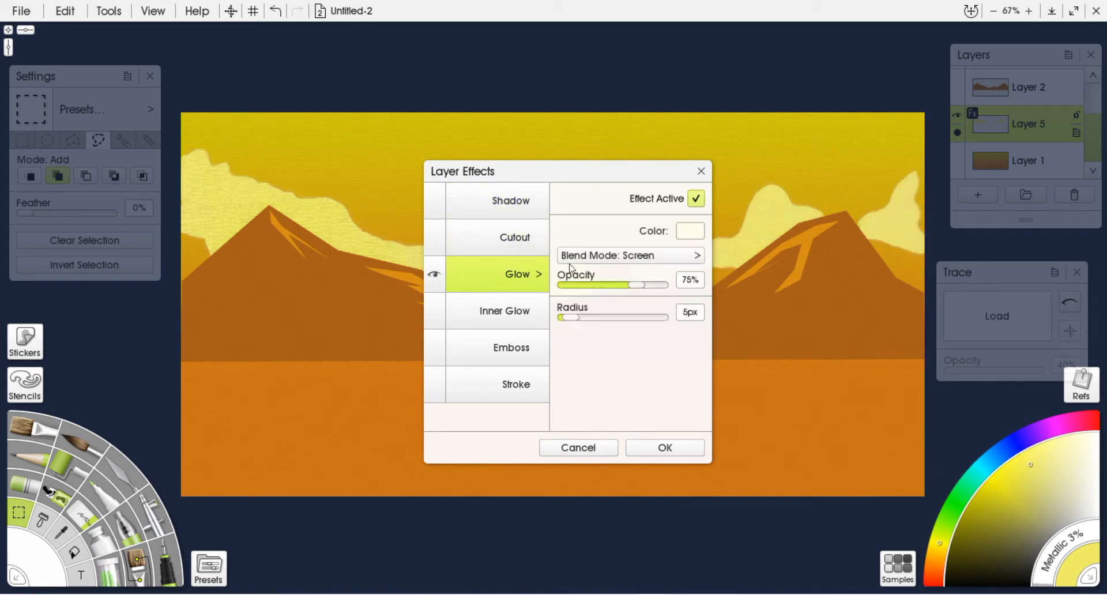
click(529, 240)
click(516, 215)
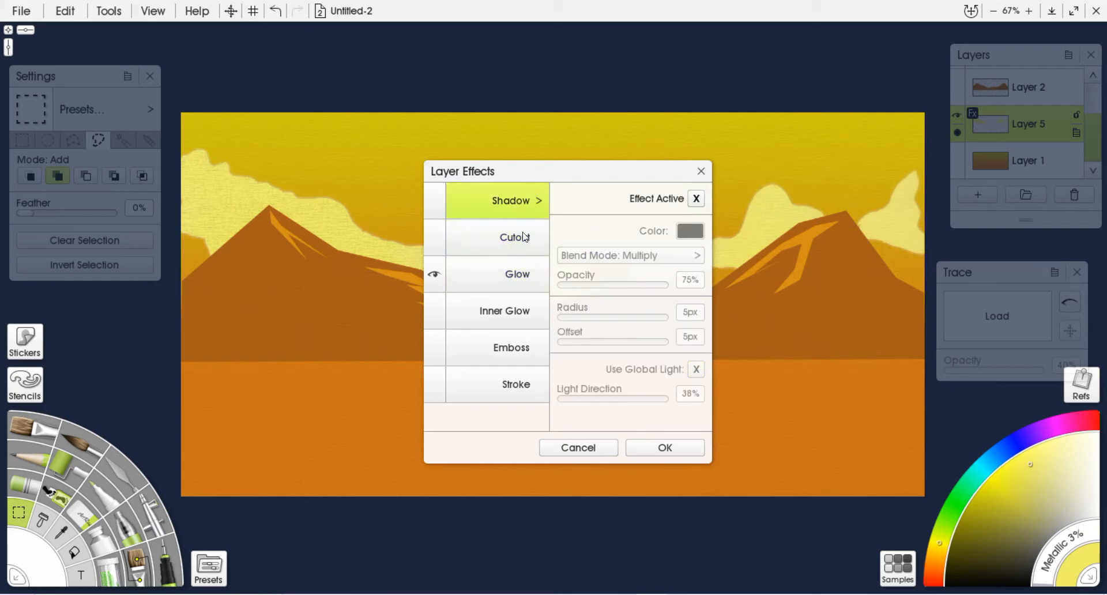
click(502, 252)
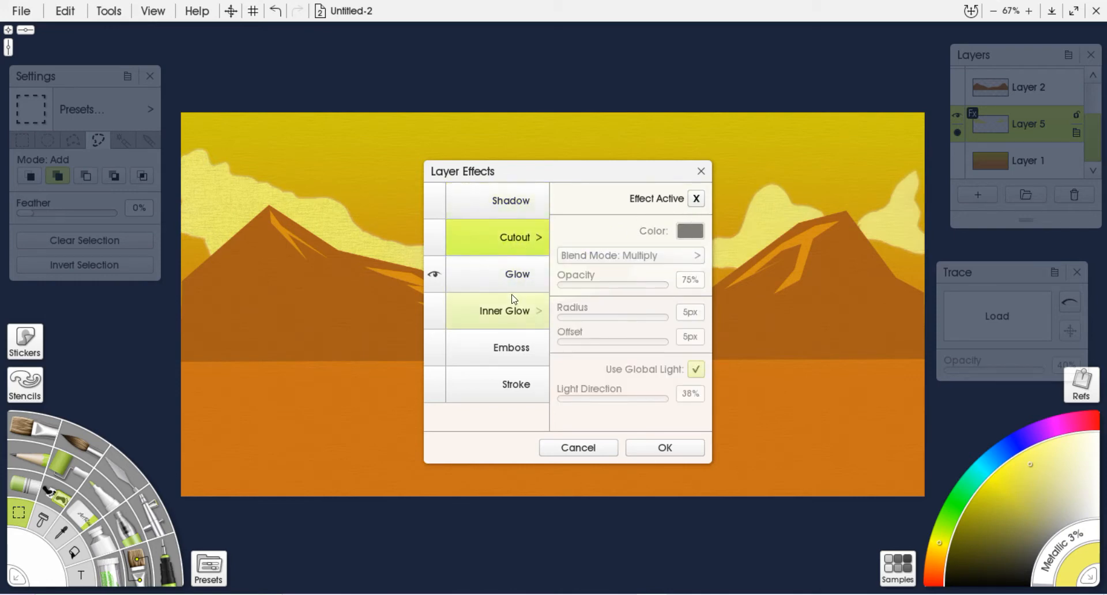
click(522, 318)
click(515, 266)
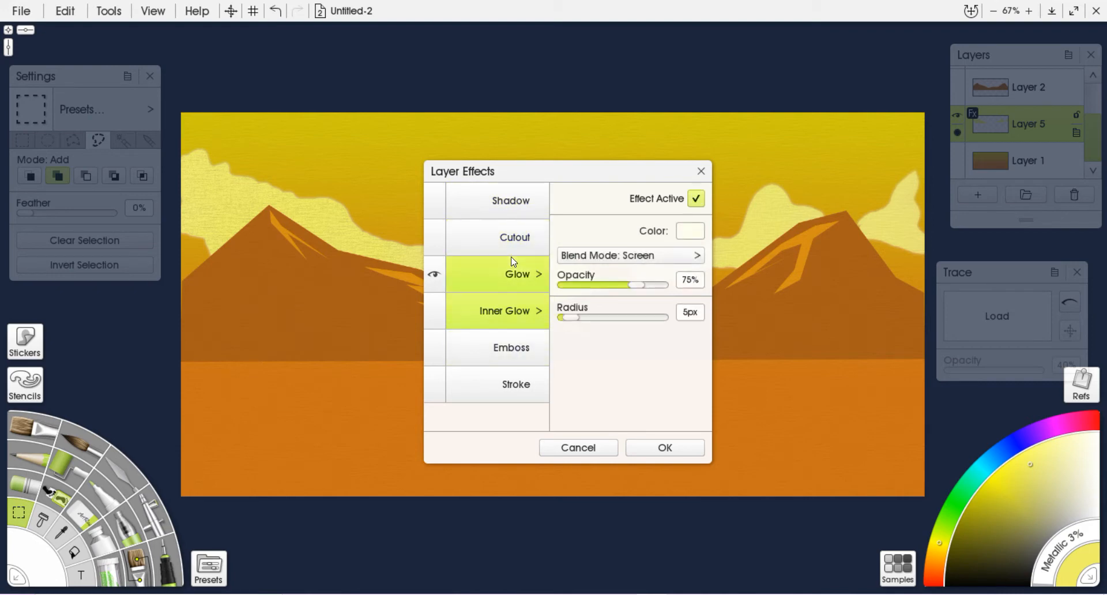
click(517, 238)
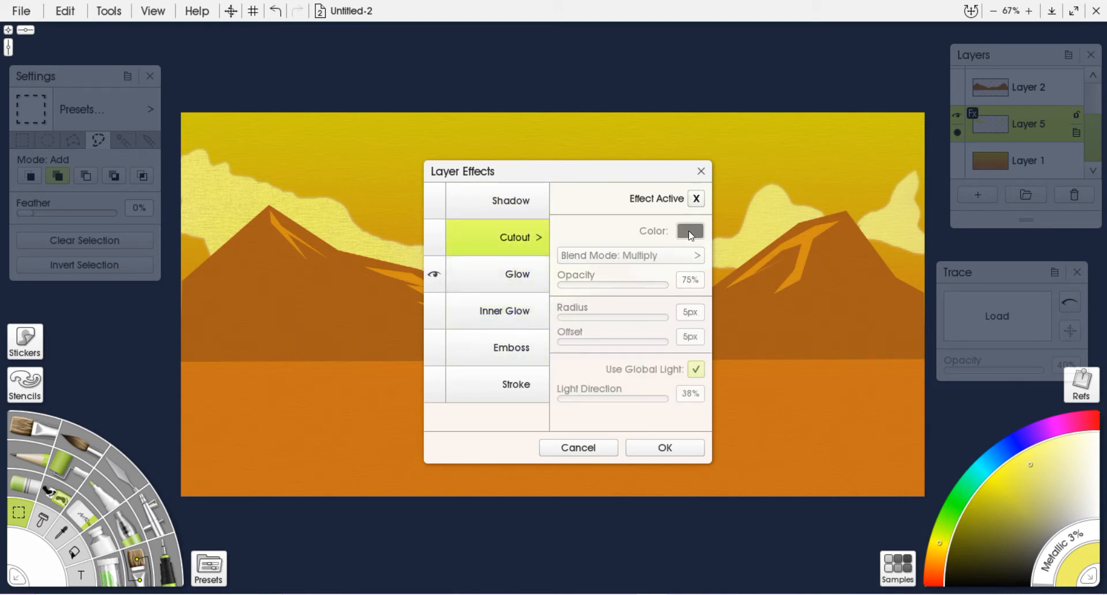
click(502, 385)
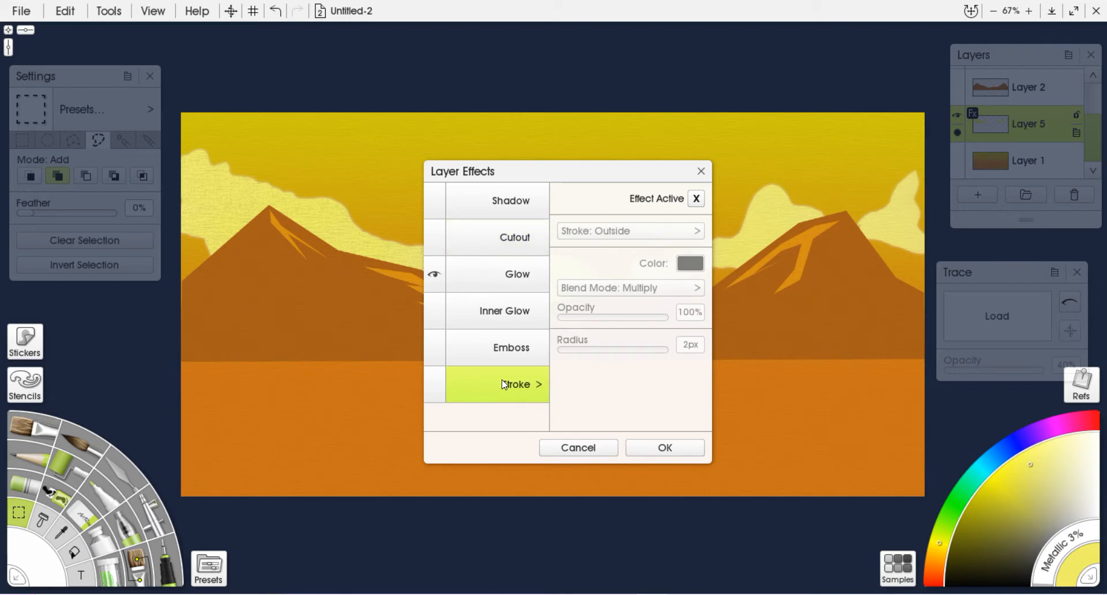
click(701, 171)
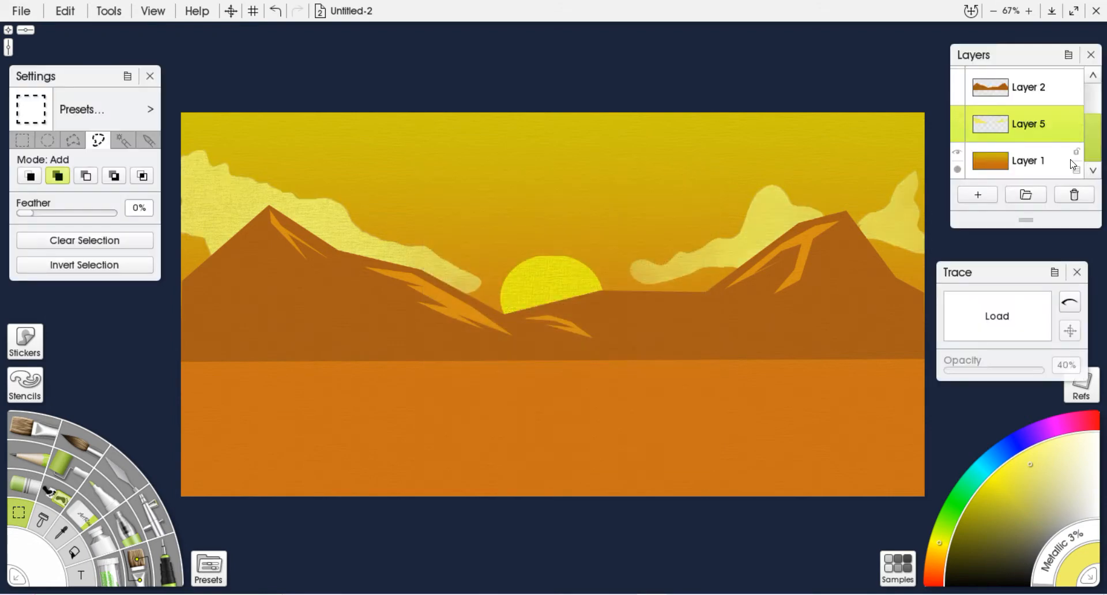
Open the layer effects settings for the cloud layer, Layer 5.
click(1076, 133)
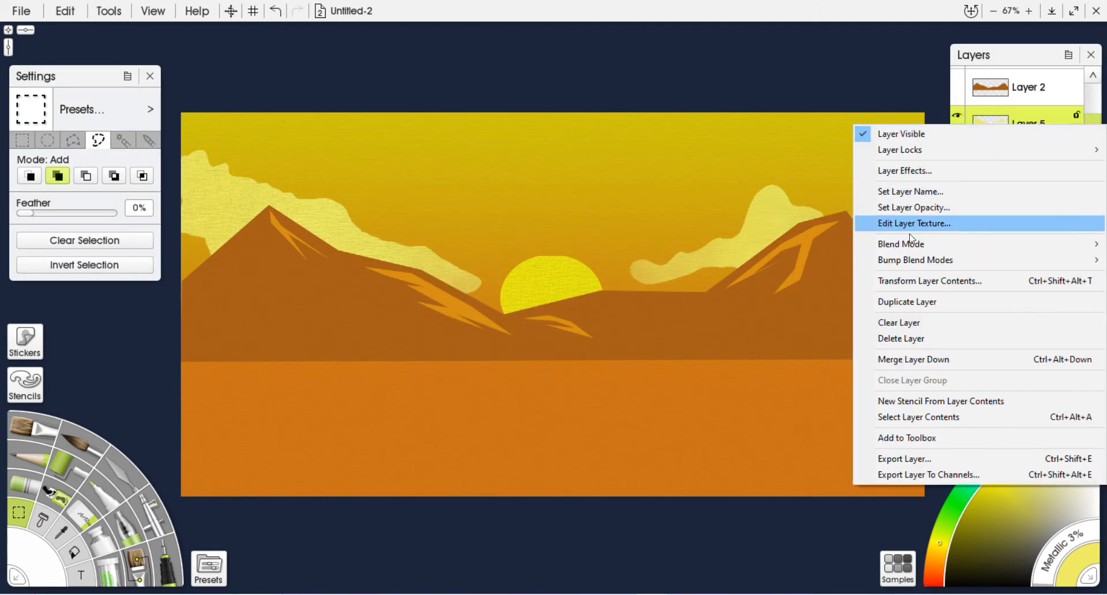
mouse_move(909, 246)
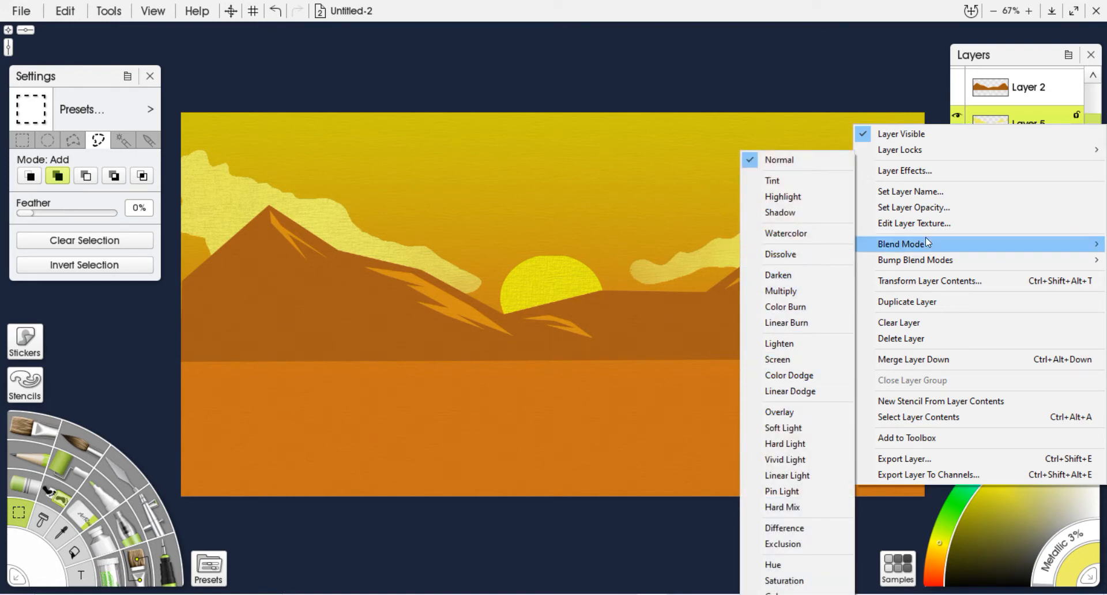
click(919, 177)
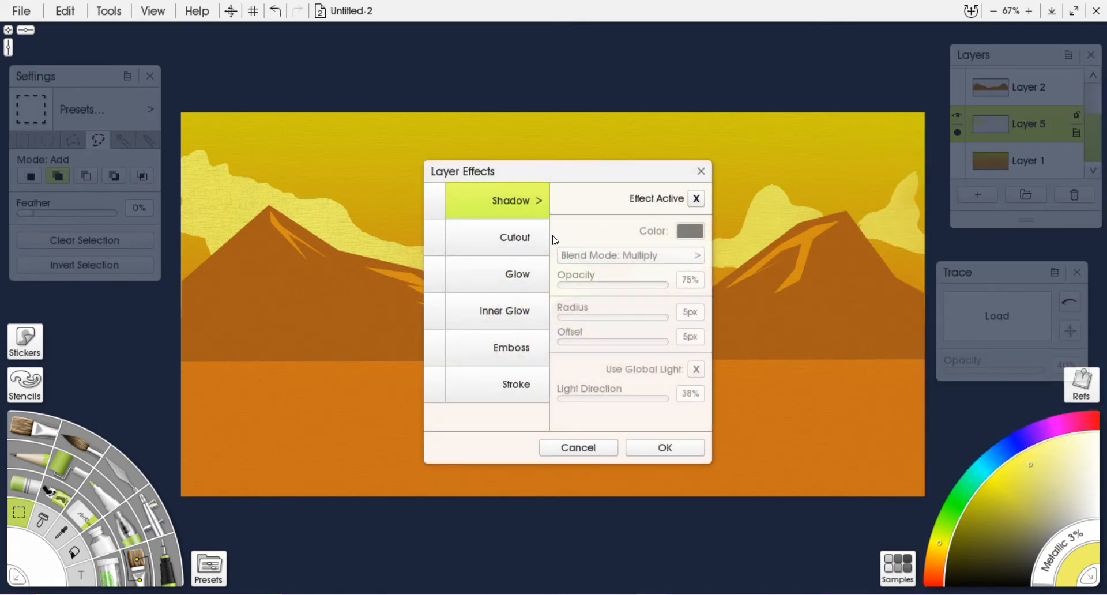
Try the Cutout effect on the cloud layer and switch it off again.
click(523, 240)
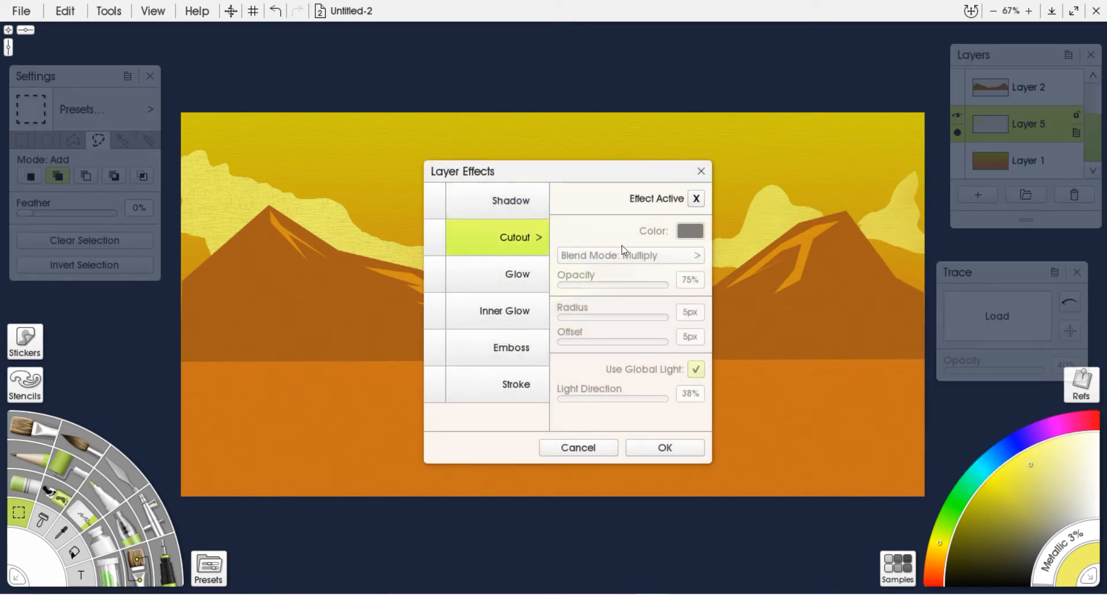
click(435, 238)
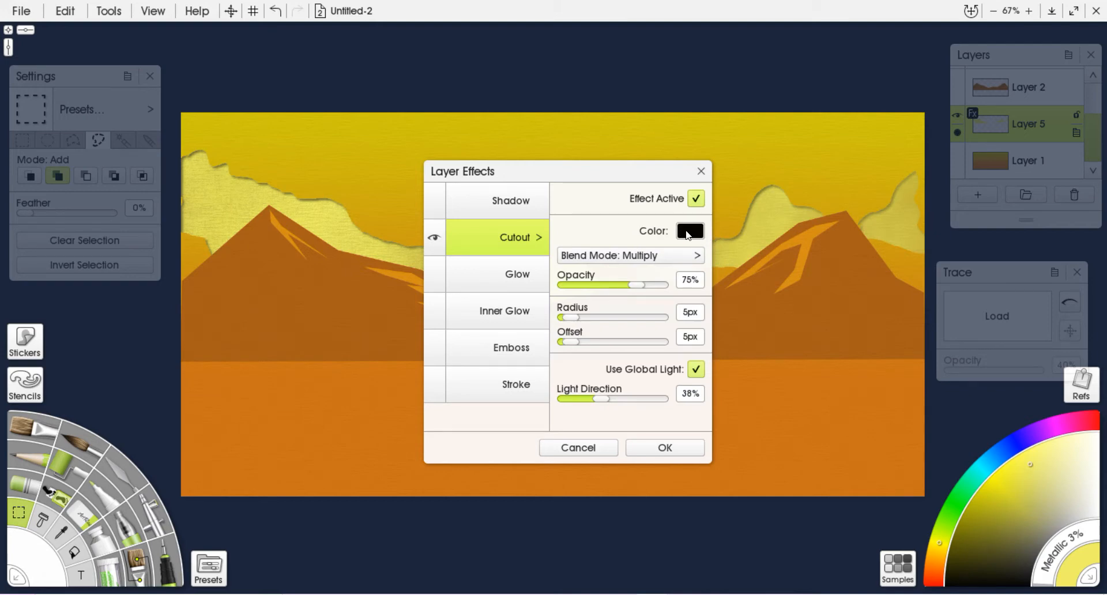
click(437, 238)
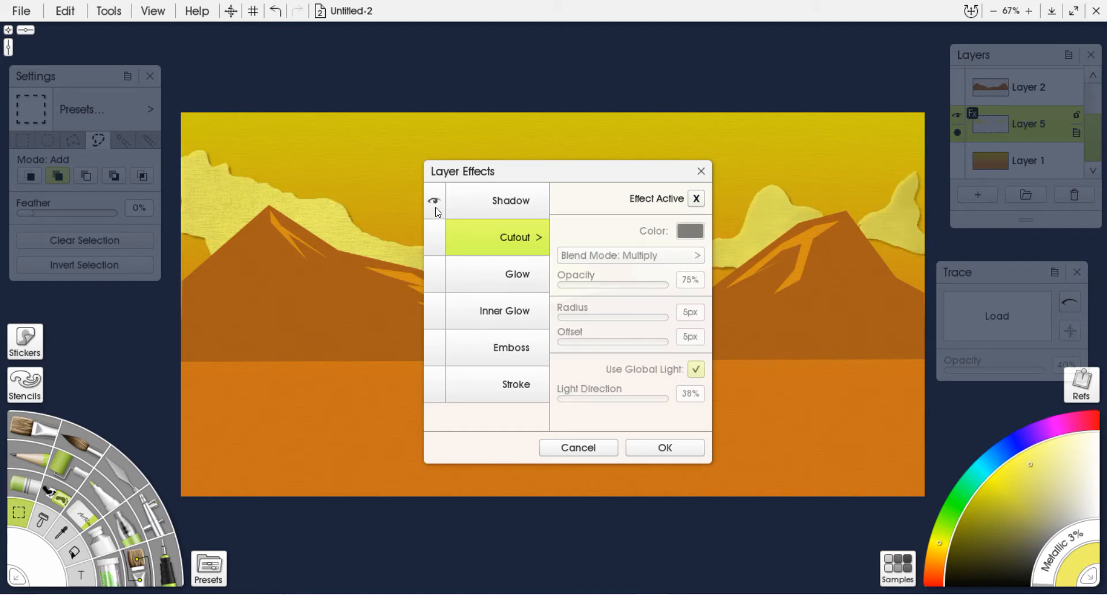
Activate the Glow effect on the cloud layer and set its color to pale yellow.
click(437, 284)
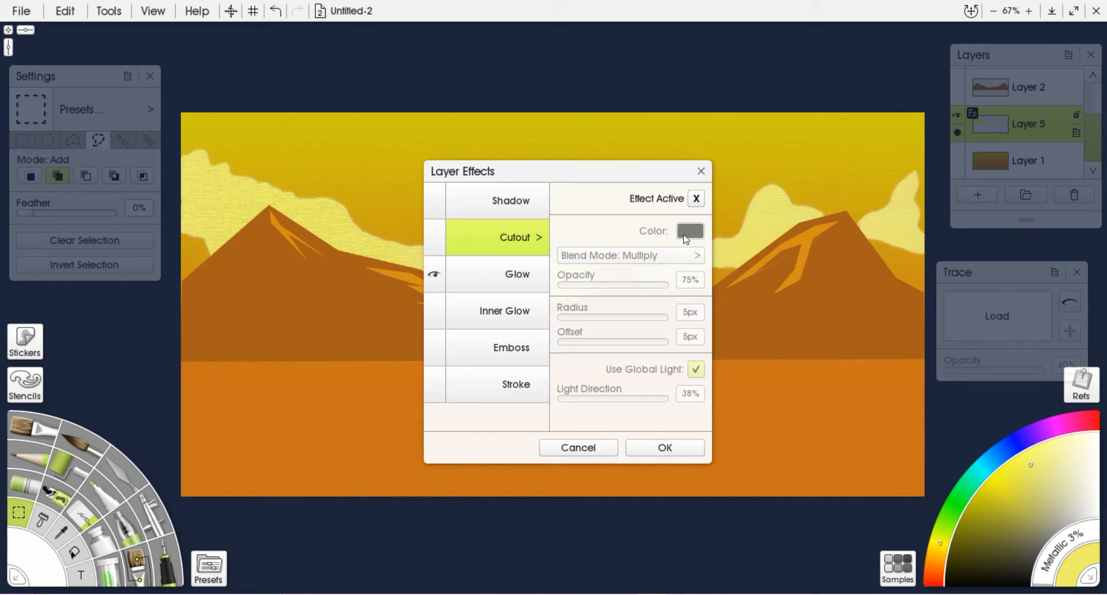
click(510, 275)
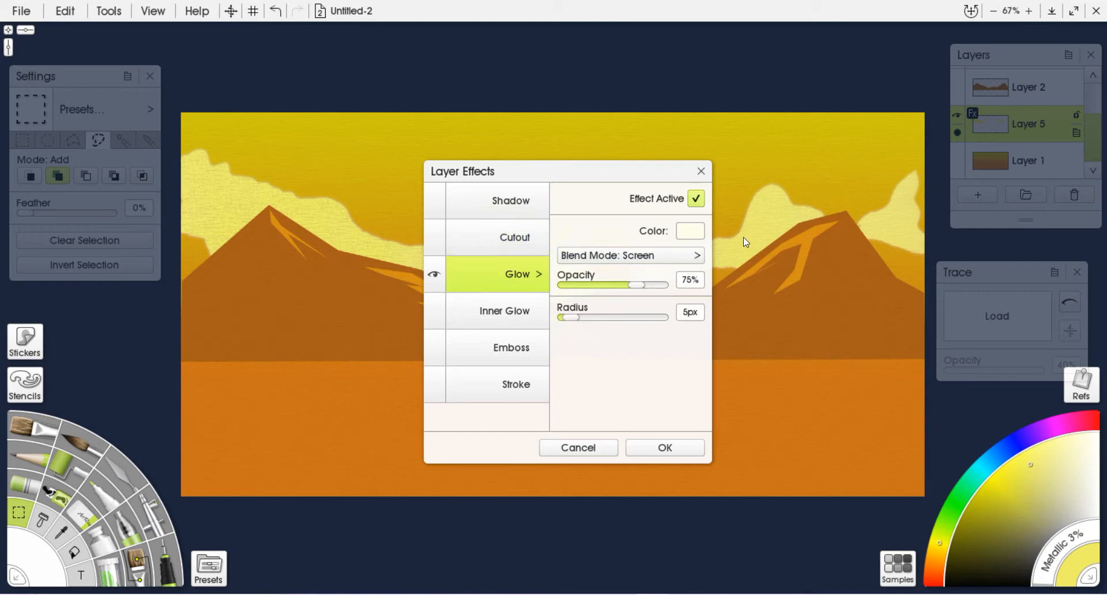
click(692, 232)
drag(495, 297, 524, 247)
click(672, 412)
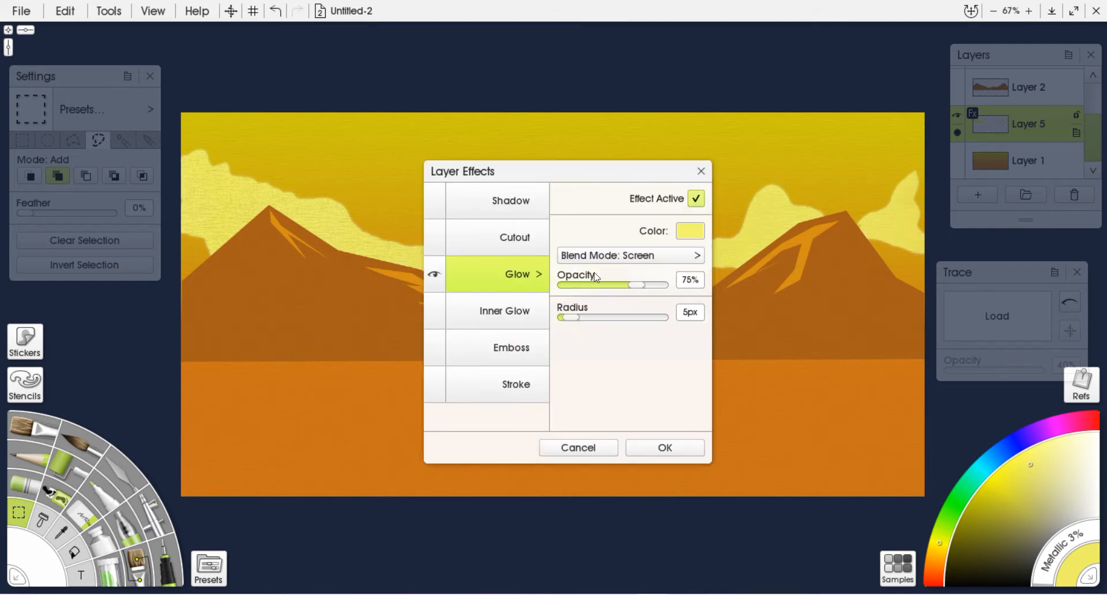
Try different glow strengths on the clouds, ending at 5% opacity and a 47 px radius.
drag(638, 286, 663, 286)
drag(579, 319, 676, 295)
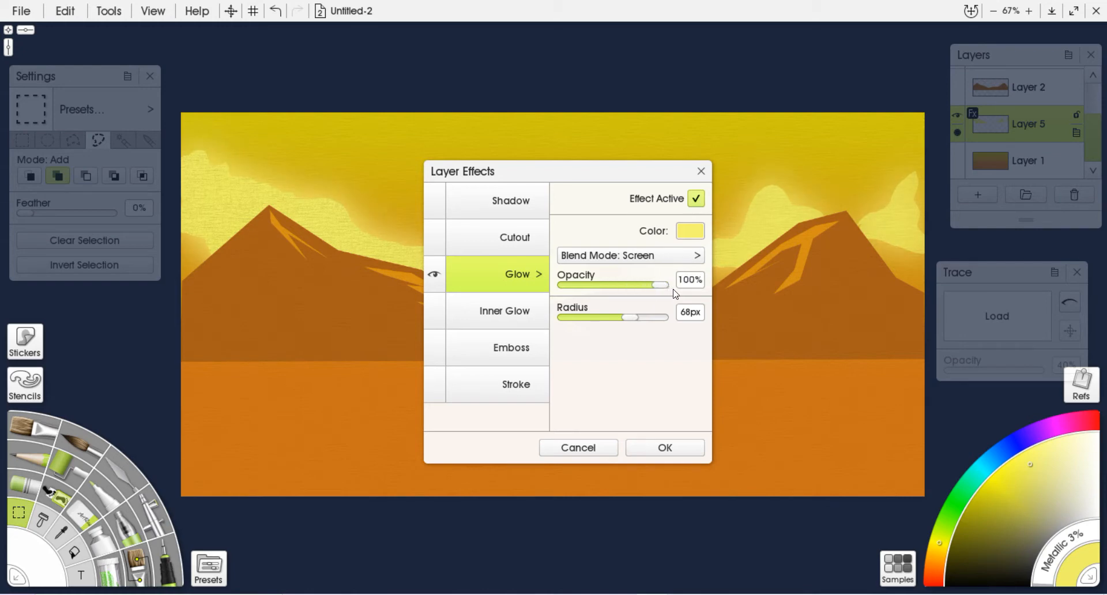
drag(643, 323, 586, 315)
drag(655, 287, 568, 292)
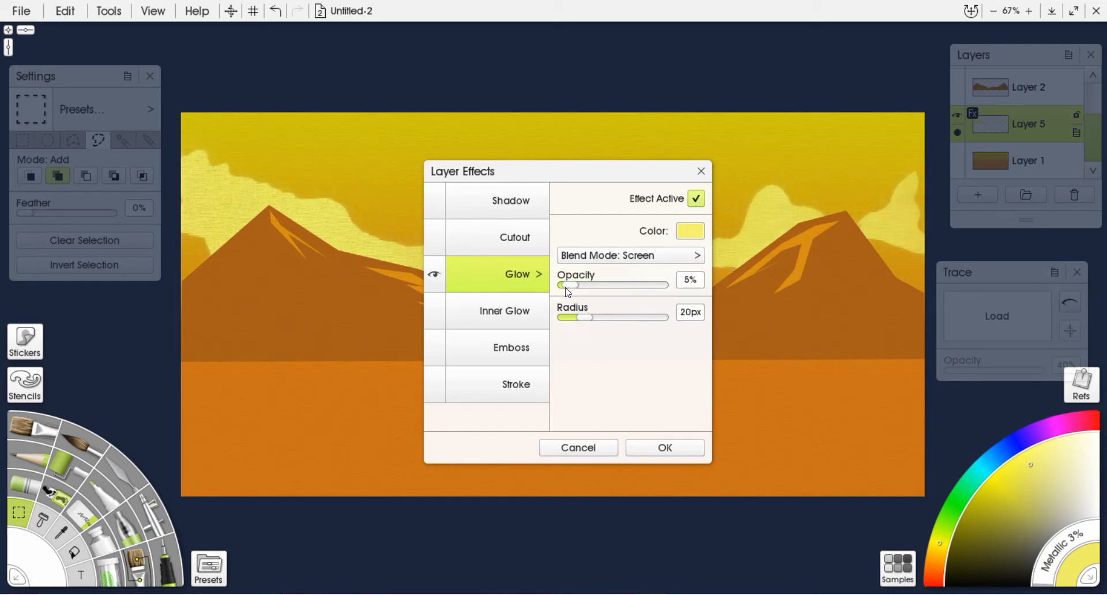
drag(594, 318, 609, 317)
Set the cloud glow's blend mode to Color Dodge, its opacity to 81% and its radius to 44 px.
click(639, 258)
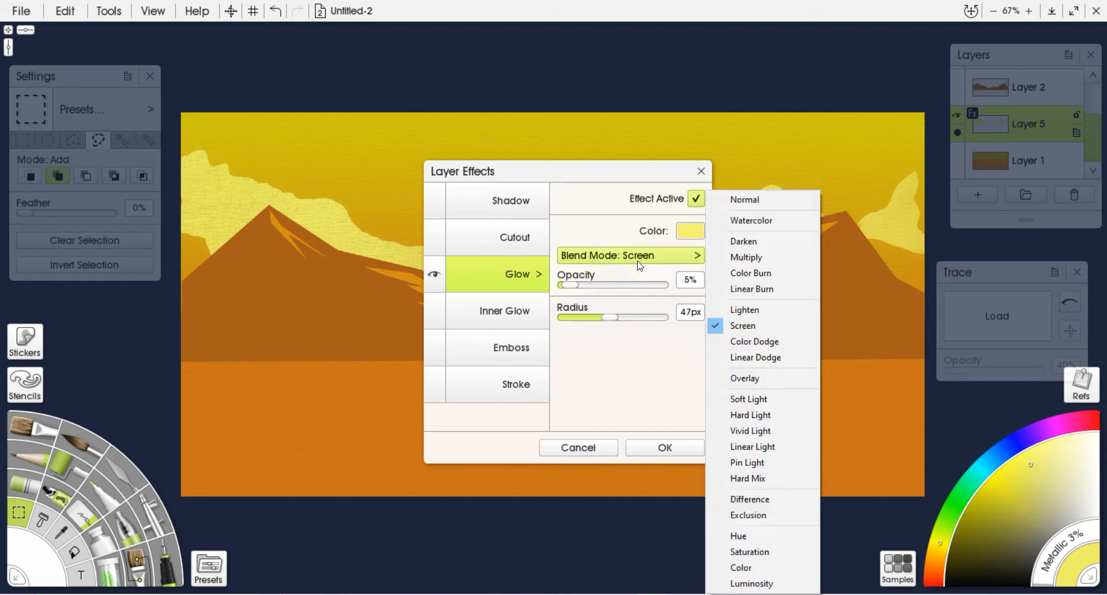
click(747, 260)
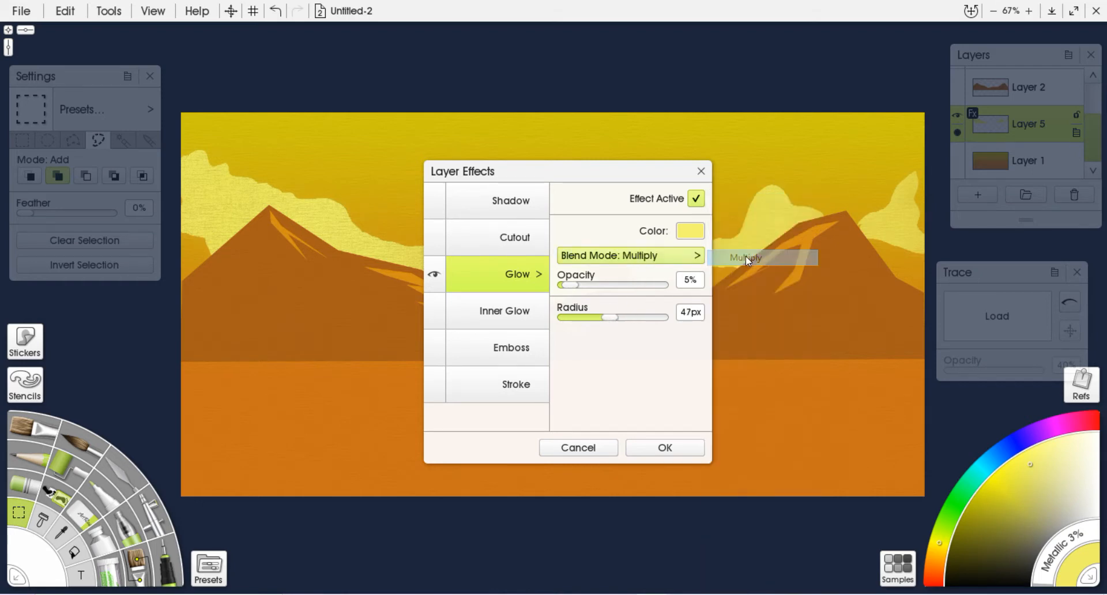
click(600, 264)
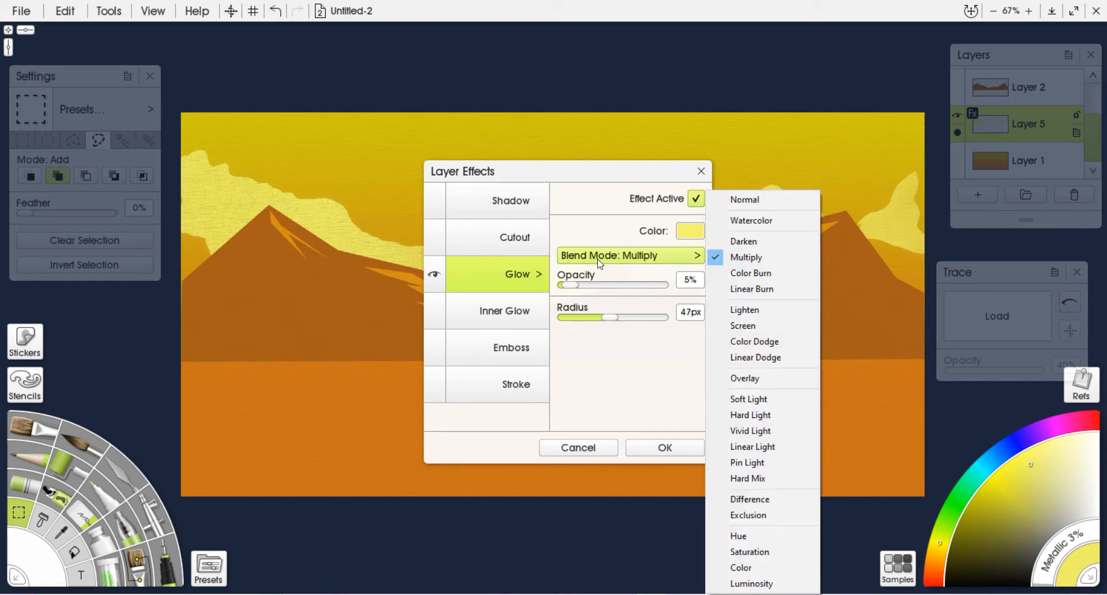
click(773, 345)
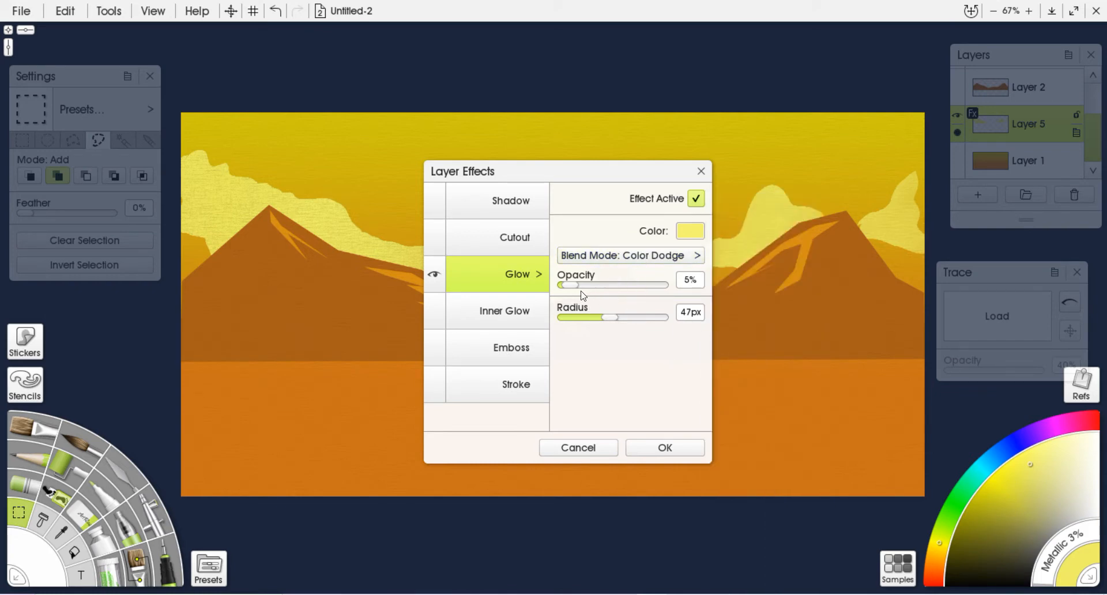
drag(573, 285, 608, 317)
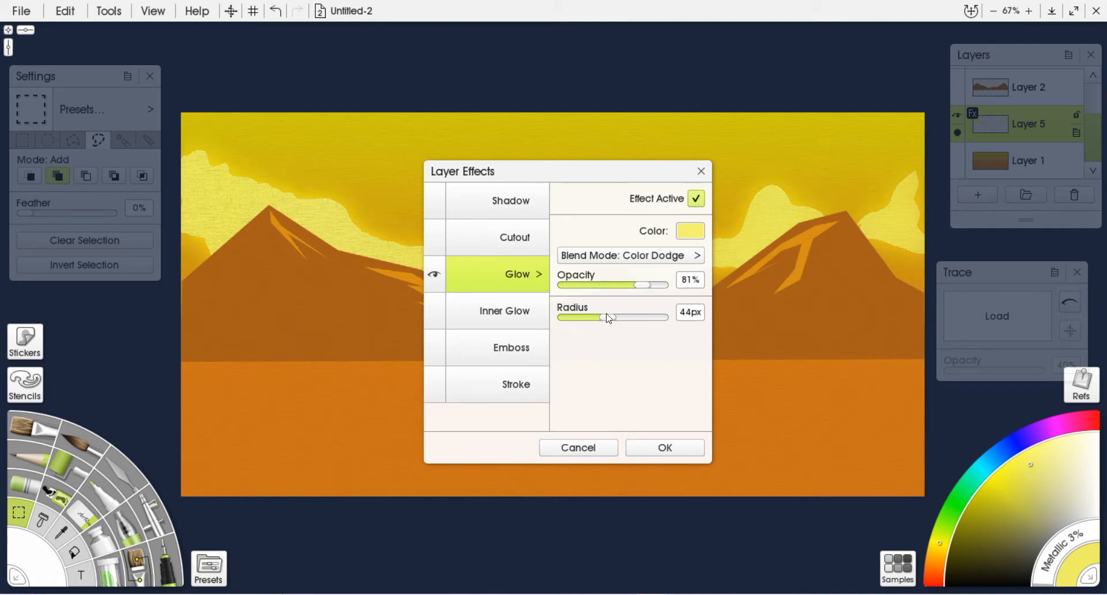
Discard the glow settings on the cloud layer and activate the Glow effect on the sun layer, Layer 4.
click(702, 172)
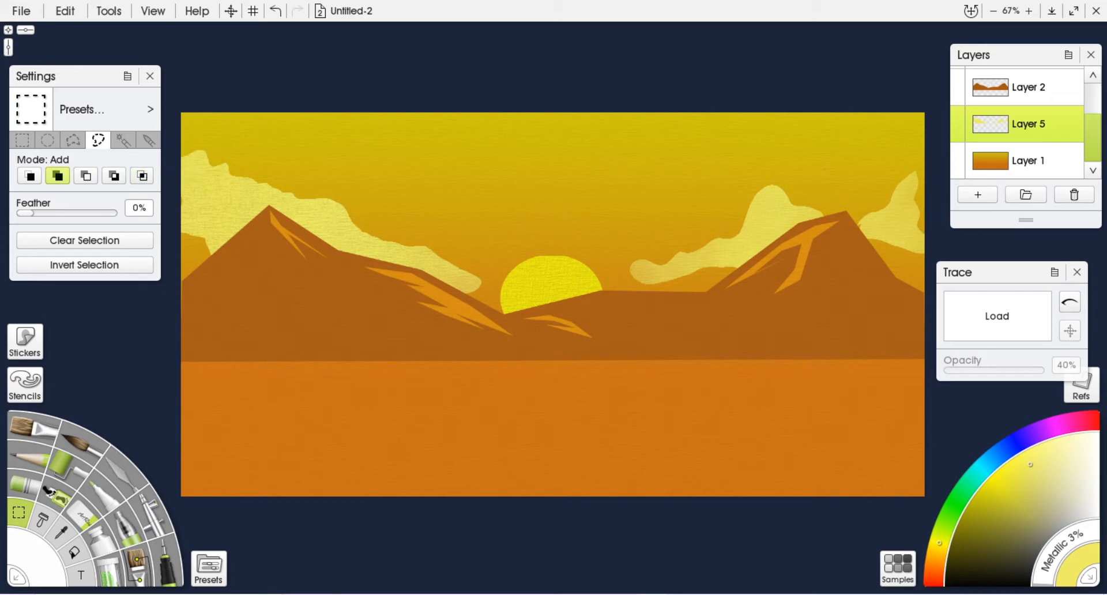
scroll(1007, 124, up, 2)
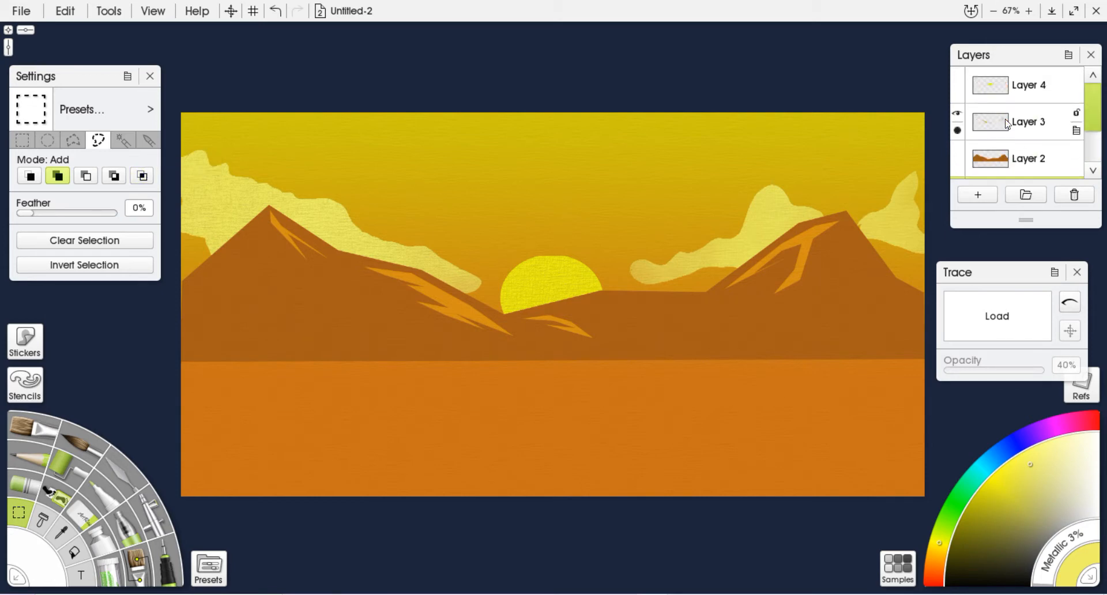
click(1004, 95)
click(1001, 128)
click(988, 97)
click(956, 79)
click(955, 78)
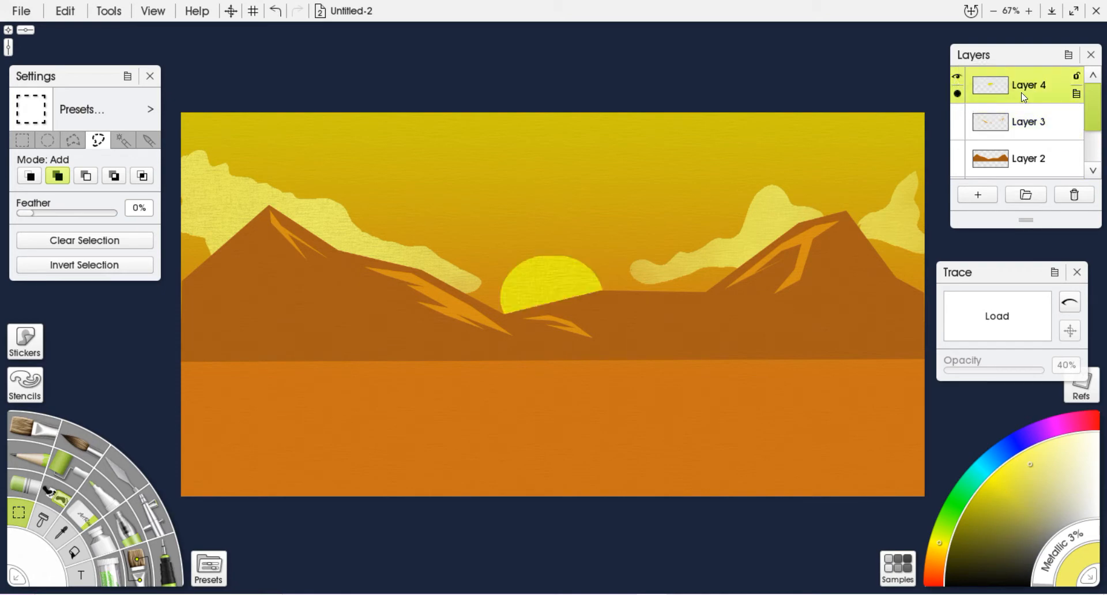
click(1076, 94)
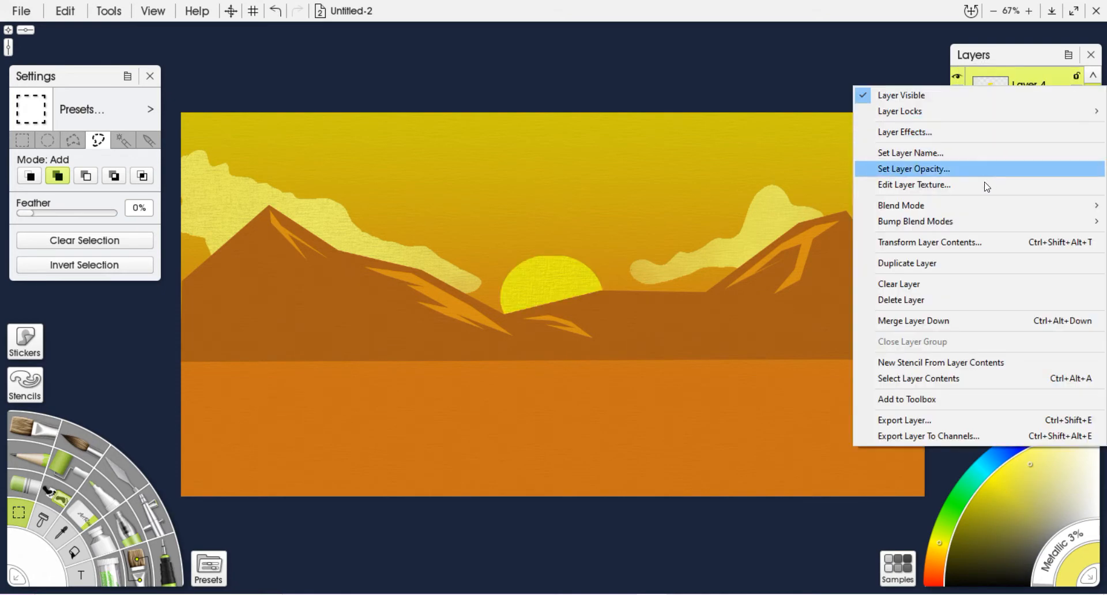
click(964, 132)
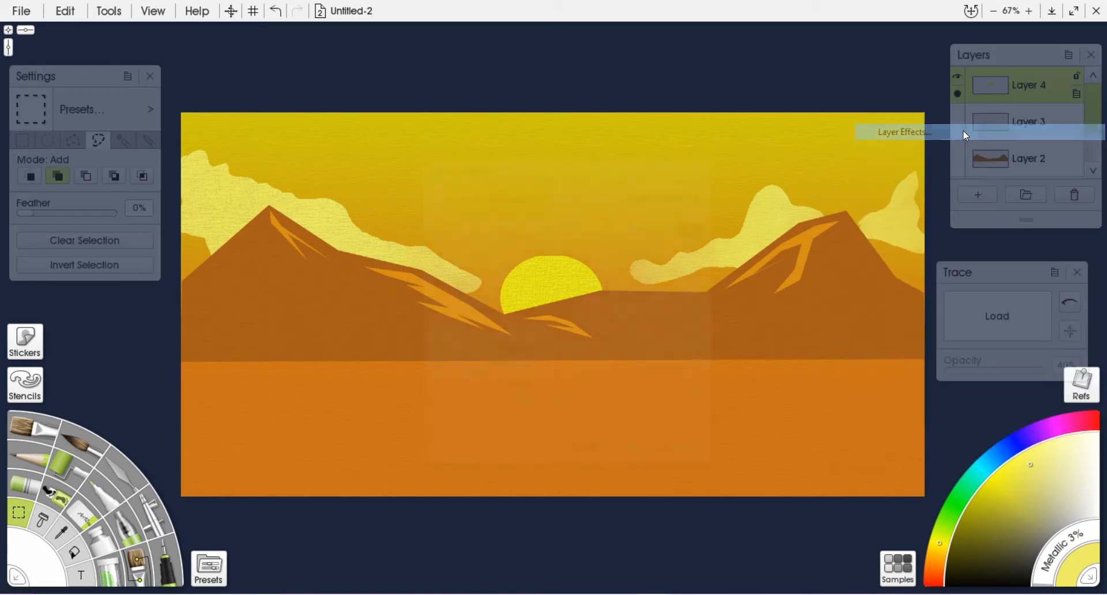
click(442, 273)
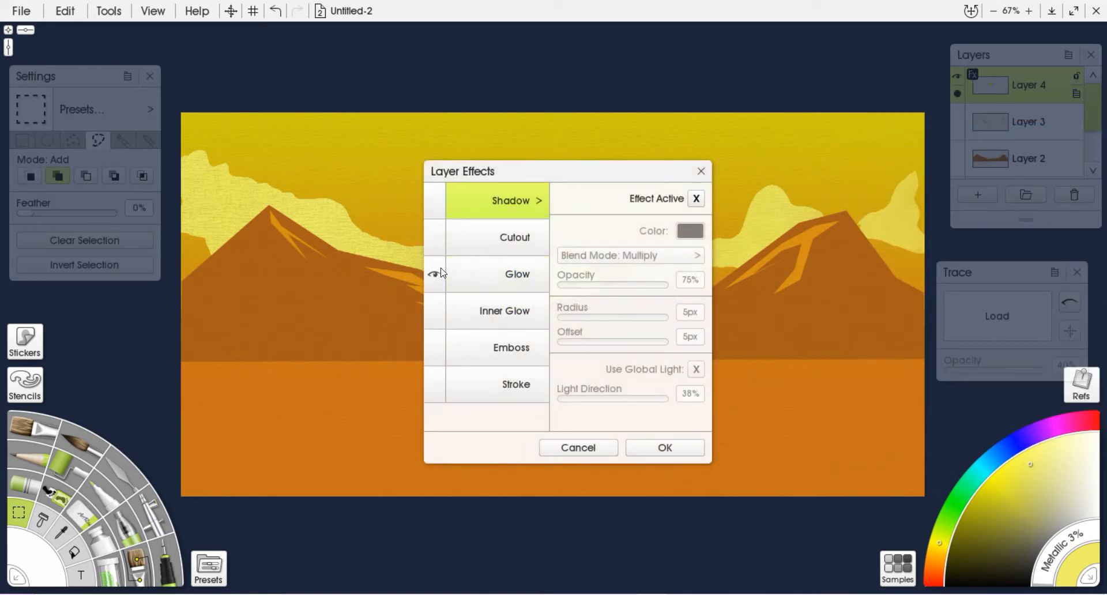
Set the sun glow's color to bright yellow.
click(528, 283)
click(689, 231)
click(507, 246)
click(502, 238)
click(677, 417)
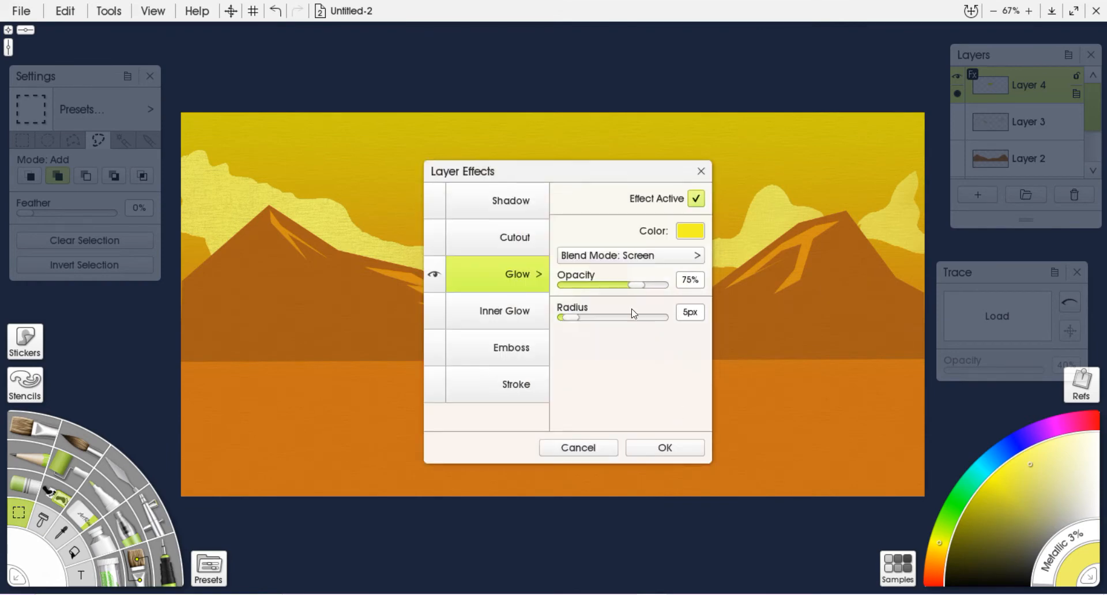
Set the sun glow's radius to 70 px and apply the effect.
drag(578, 319, 620, 323)
drag(611, 174, 834, 181)
mouse_move(836, 325)
mouse_down()
mouse_move(893, 327)
mouse_move(857, 326)
mouse_up()
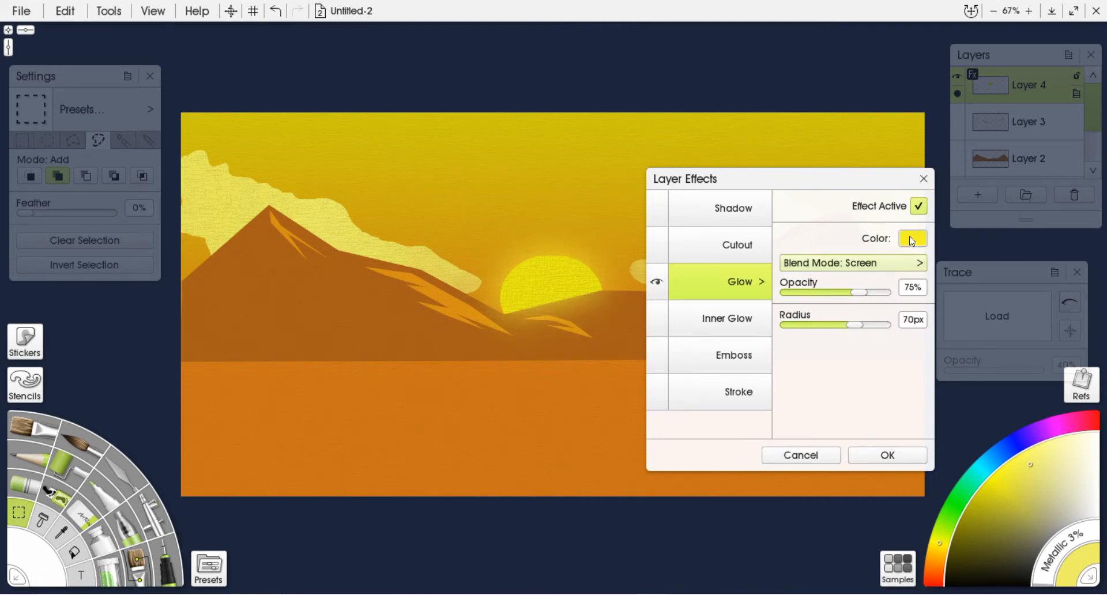
click(888, 457)
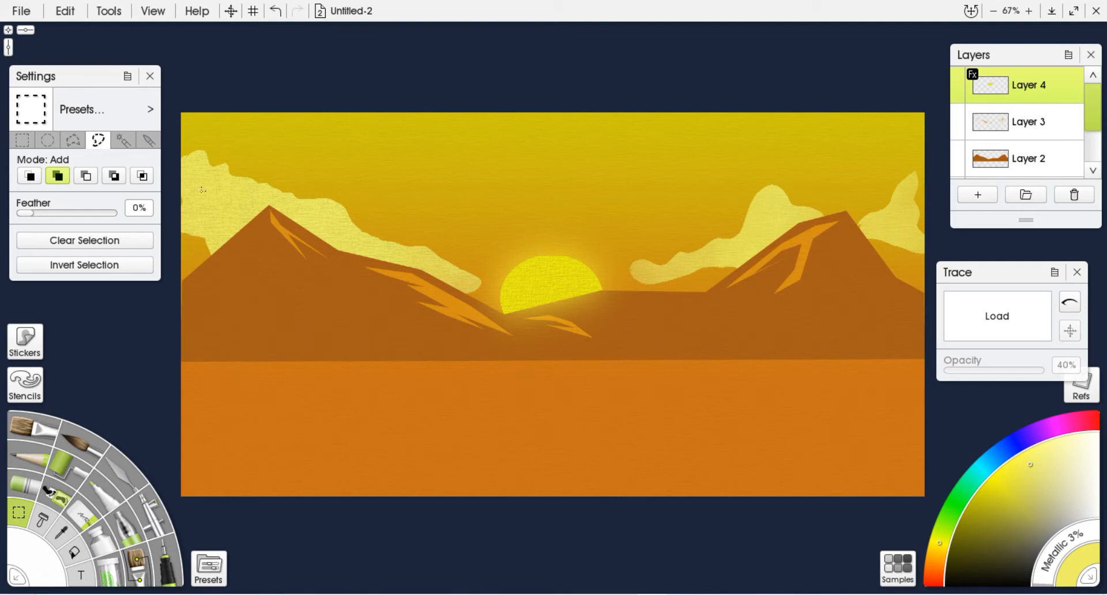
Try the Dissolve and Watercolor blend modes on the cloud layer, Layer 5.
click(996, 196)
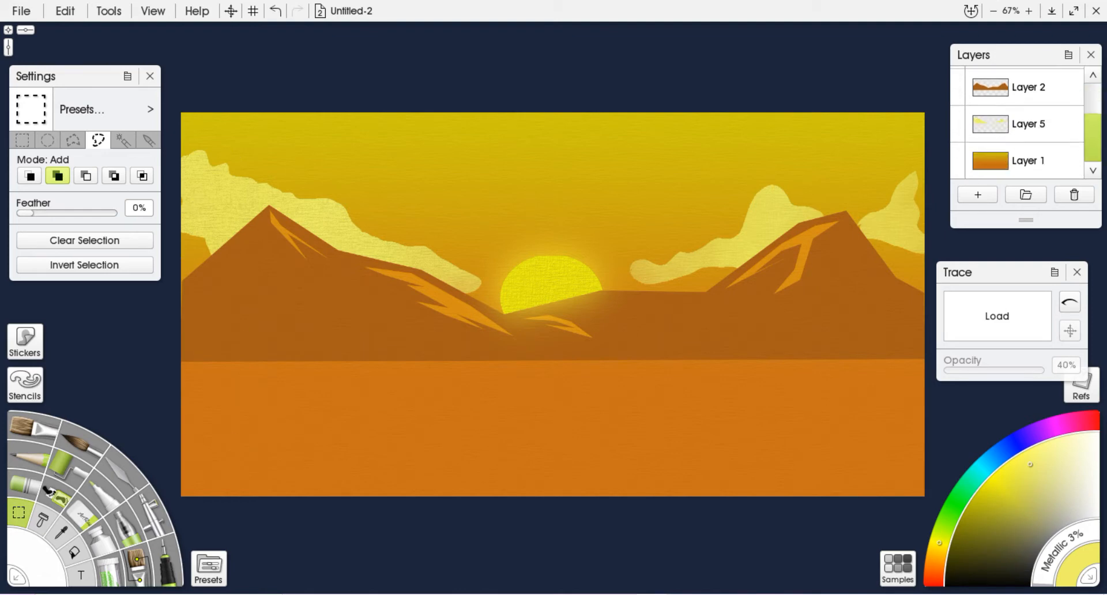
click(1076, 132)
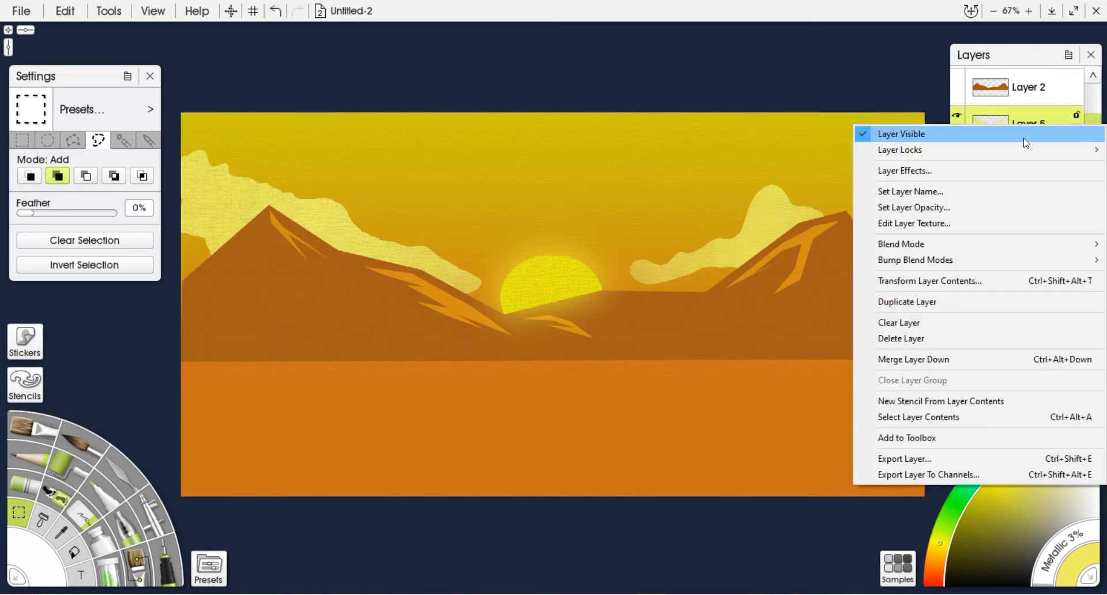
mouse_move(940, 241)
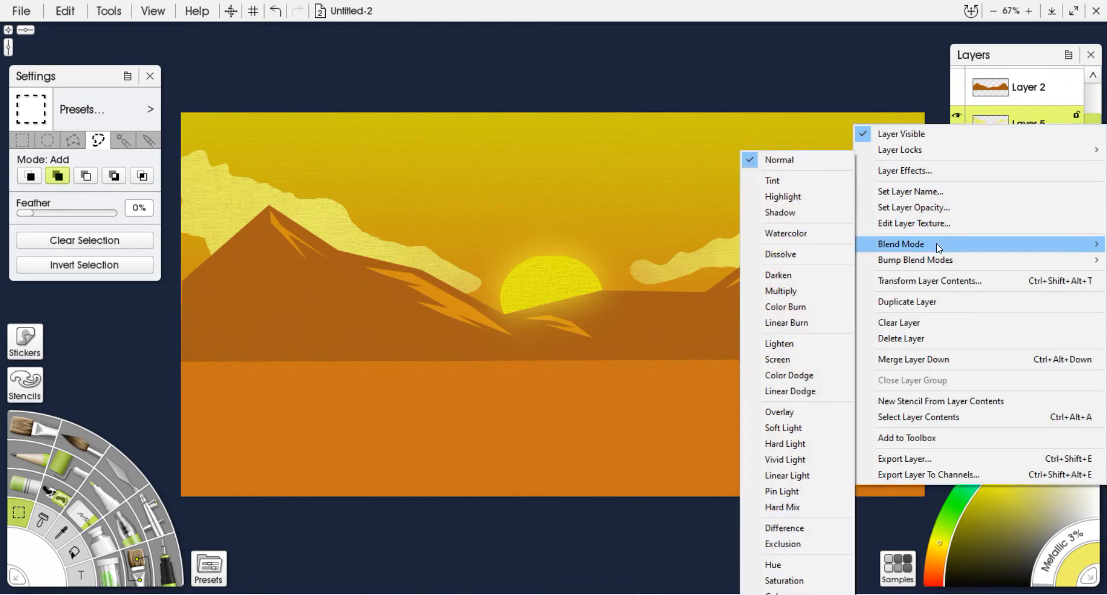
click(802, 254)
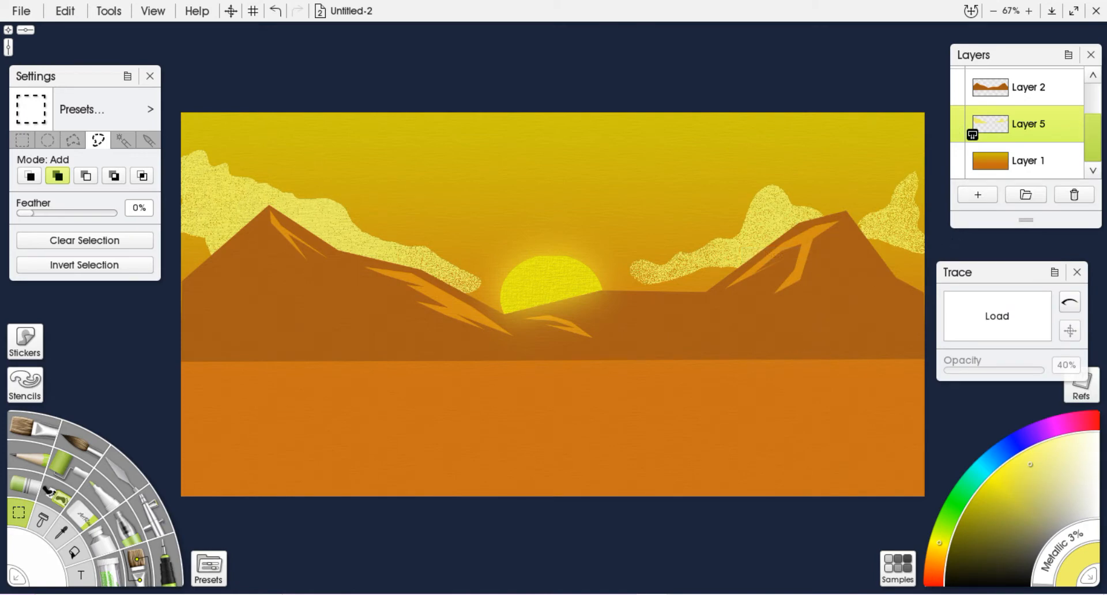
click(1076, 133)
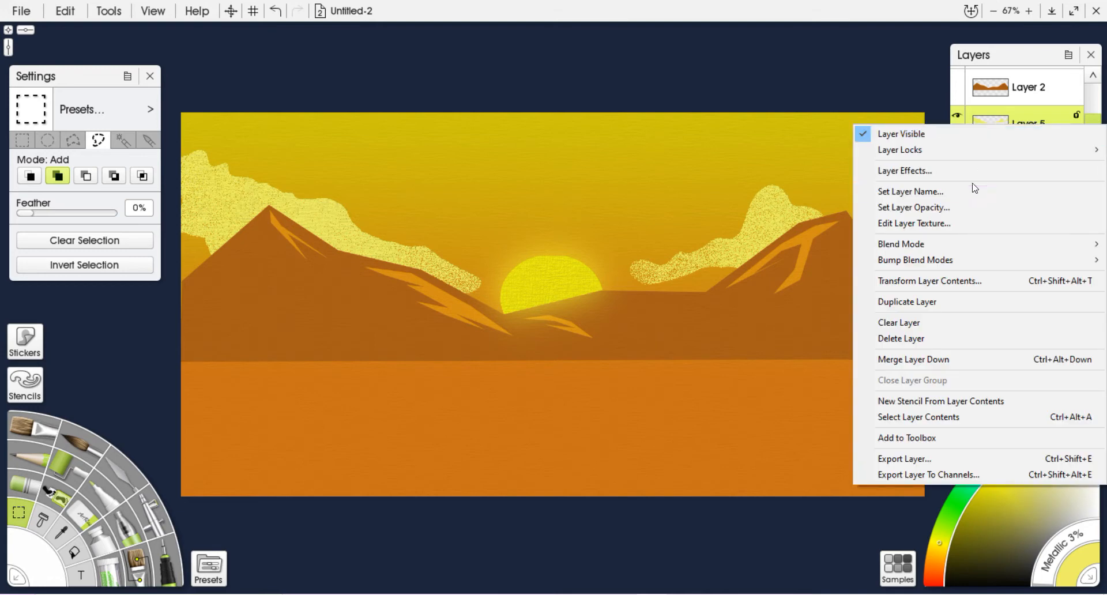
mouse_move(941, 241)
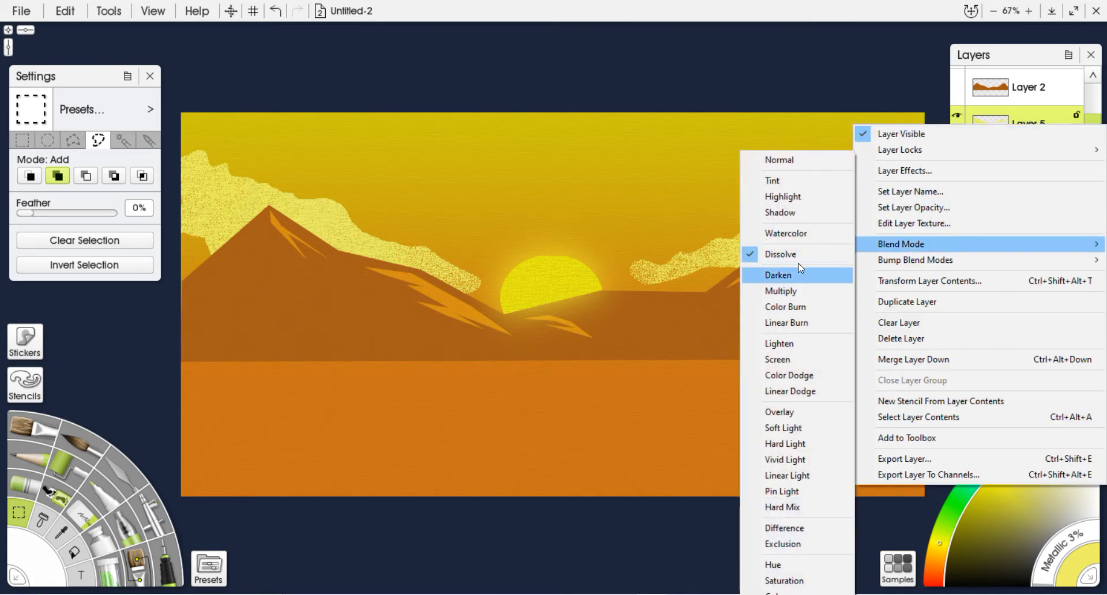
click(795, 233)
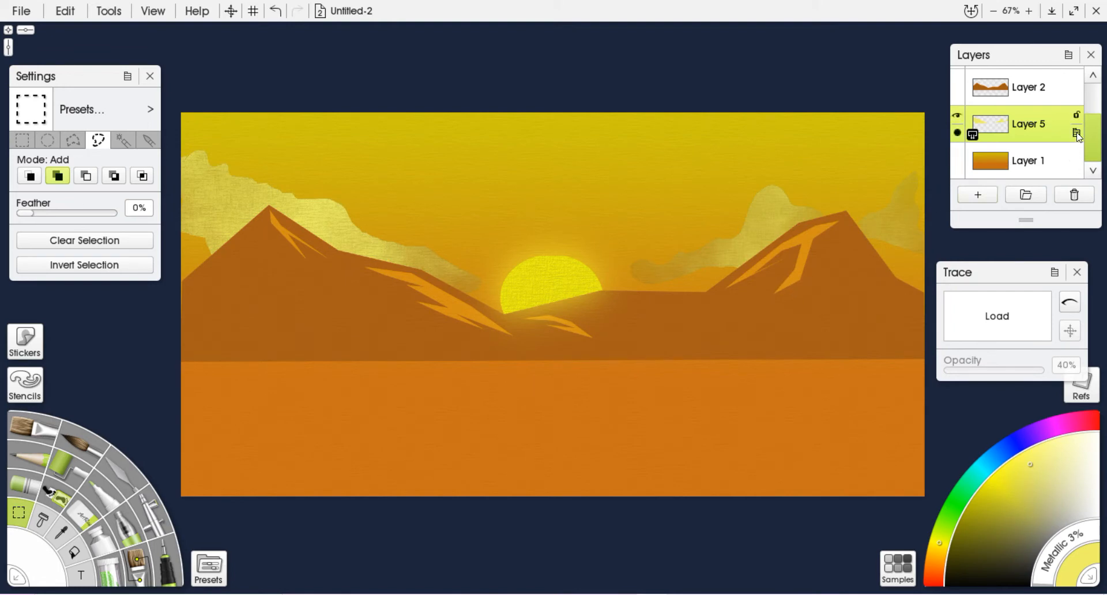
Set the cloud layer's blend mode to Tint.
click(1077, 134)
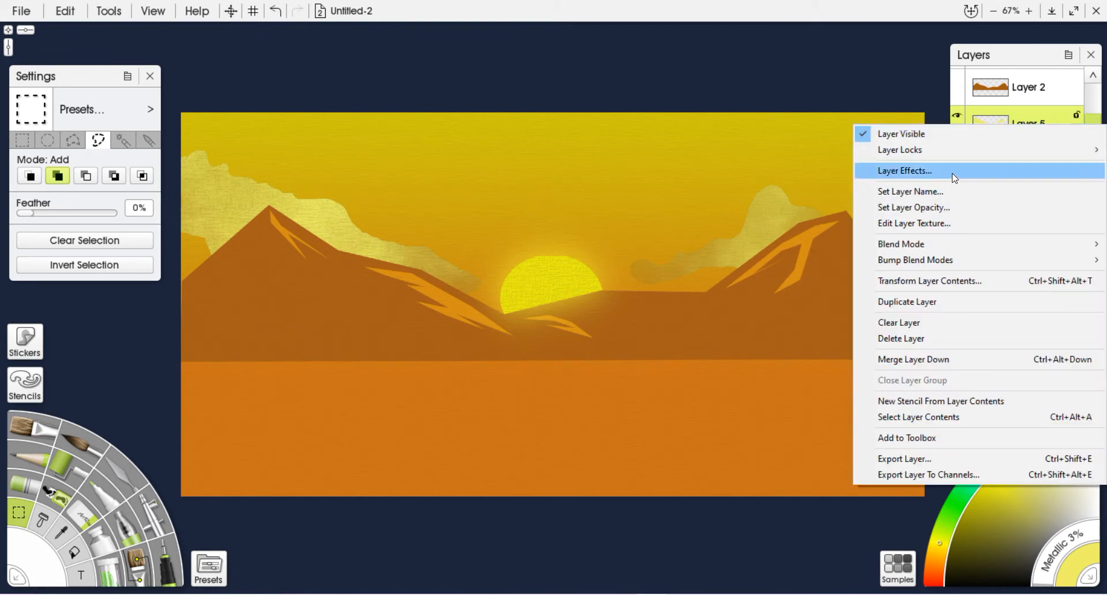
mouse_move(926, 242)
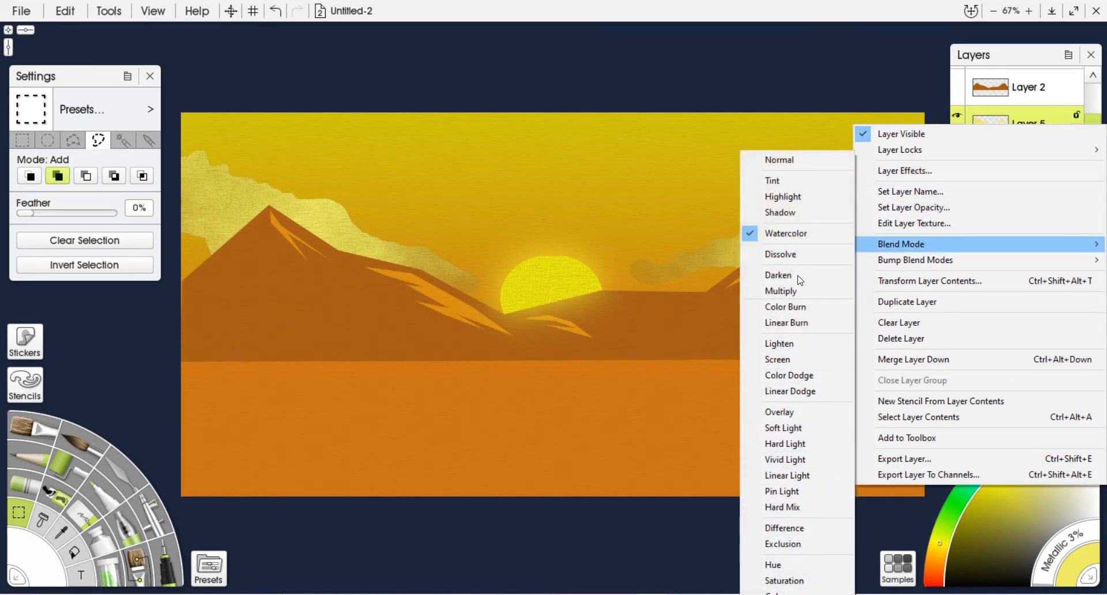
click(804, 180)
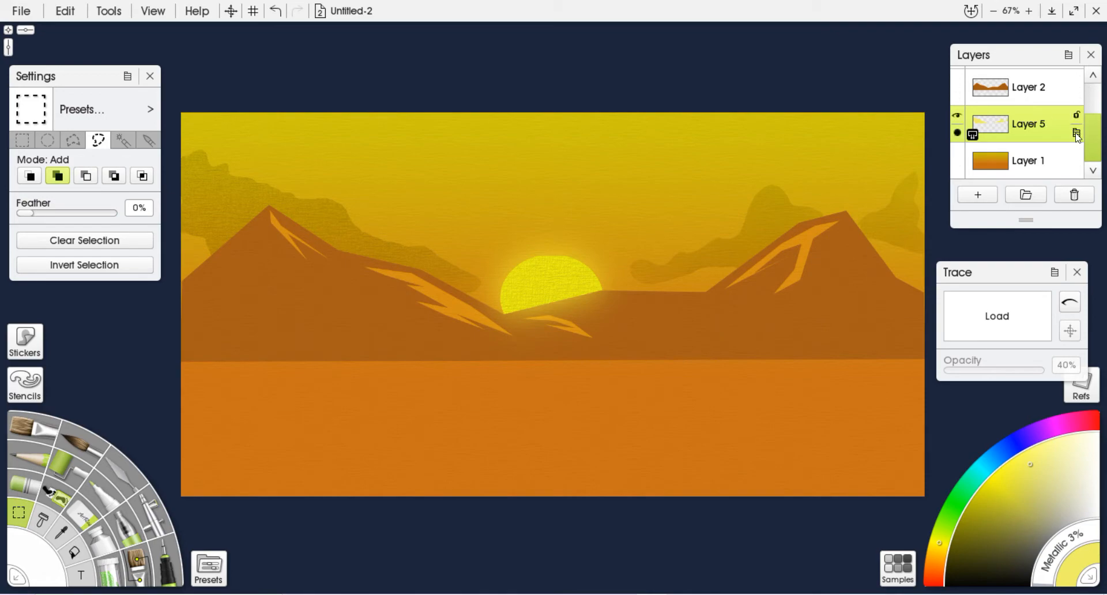
Activate the Glow effect on the cloud layer with 5% opacity and a 38 px radius.
right_click(1077, 134)
click(921, 173)
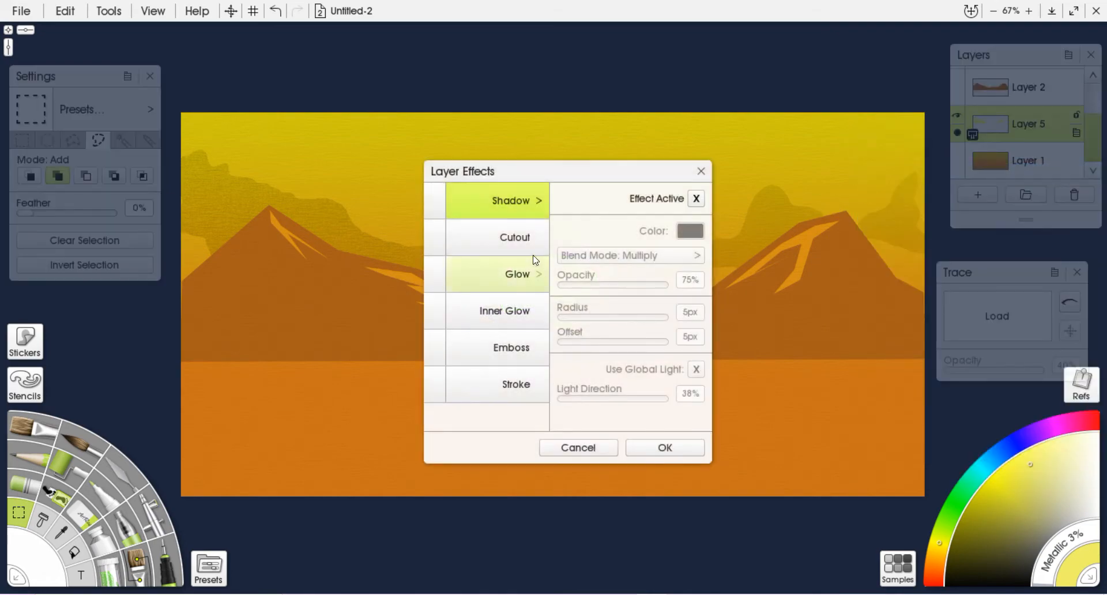
click(438, 281)
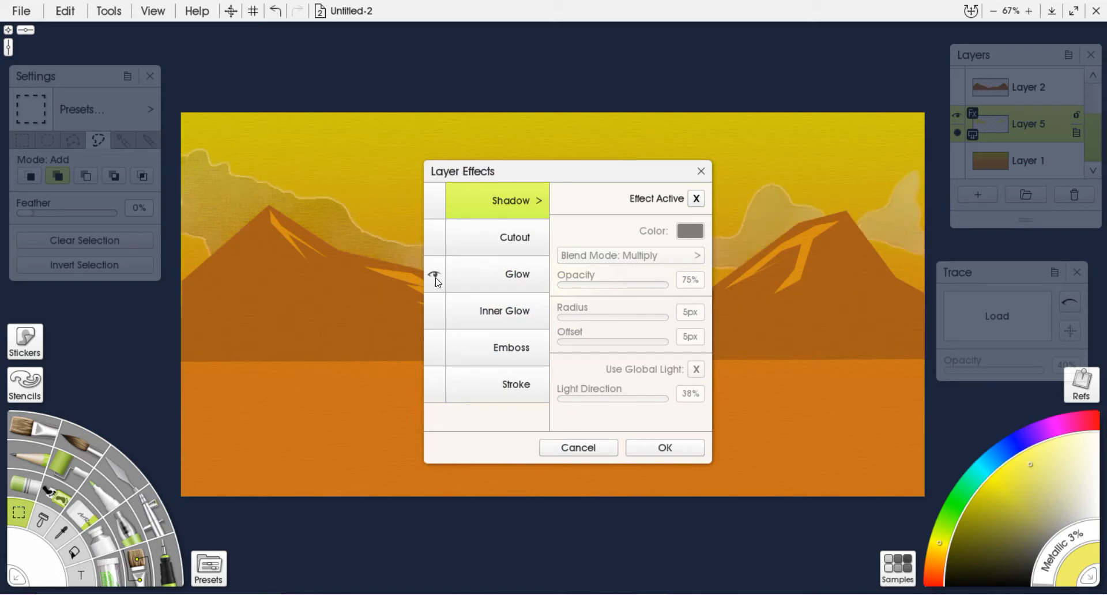
click(522, 279)
drag(638, 284, 603, 317)
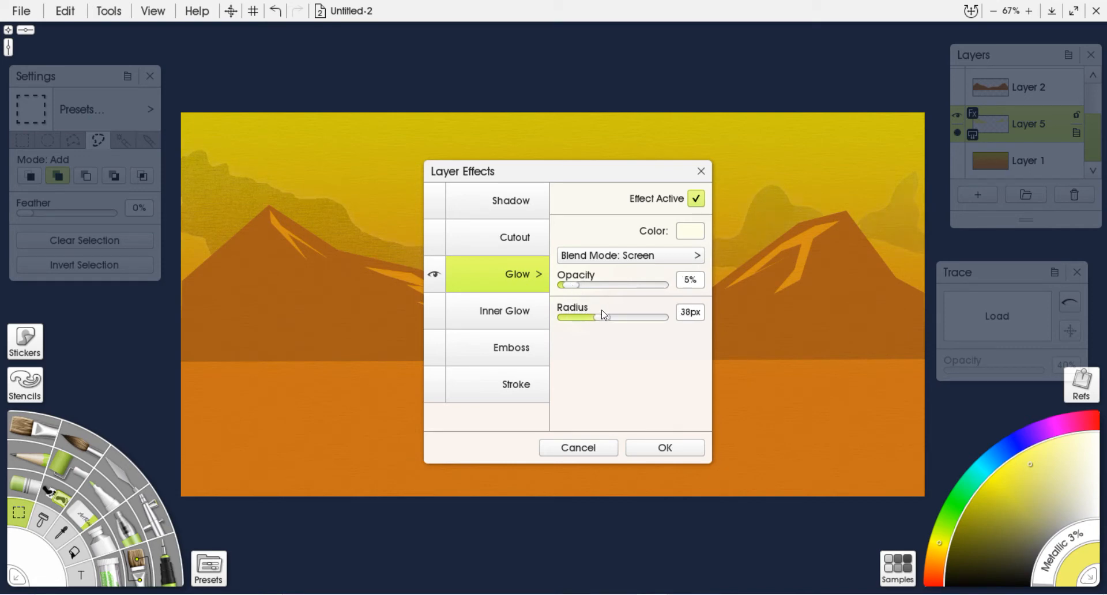
Set the cloud glow's blend mode to Linear Light and apply the effect.
click(636, 260)
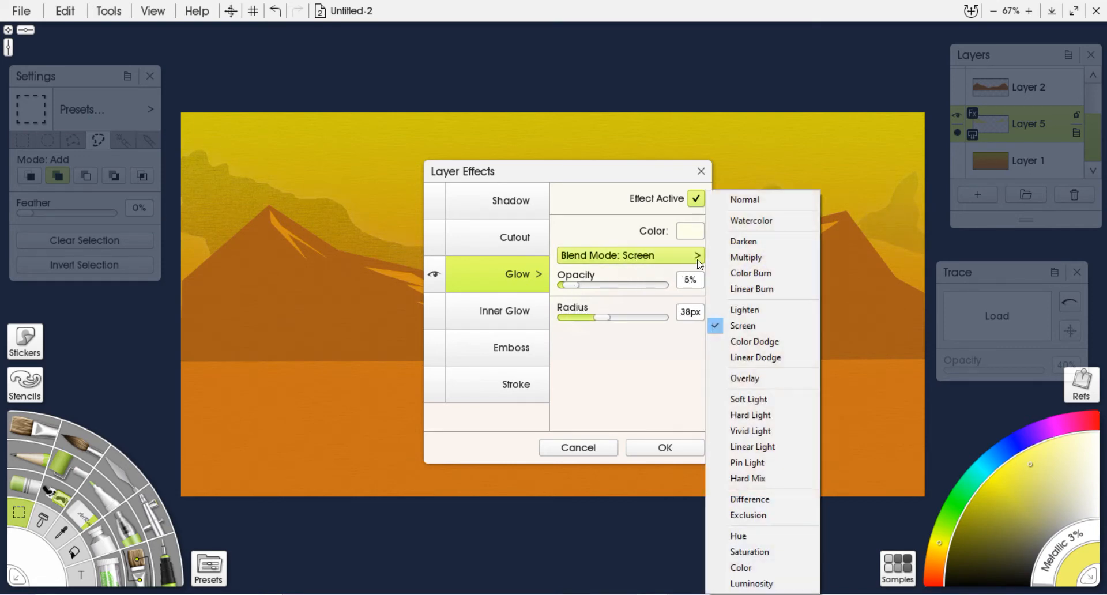
click(777, 454)
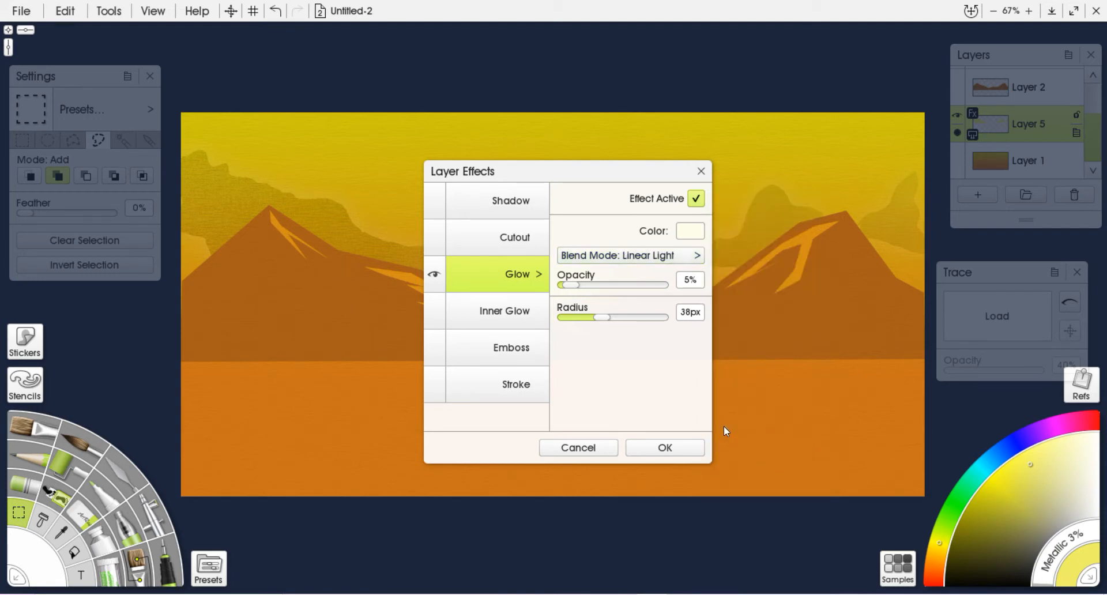
click(666, 448)
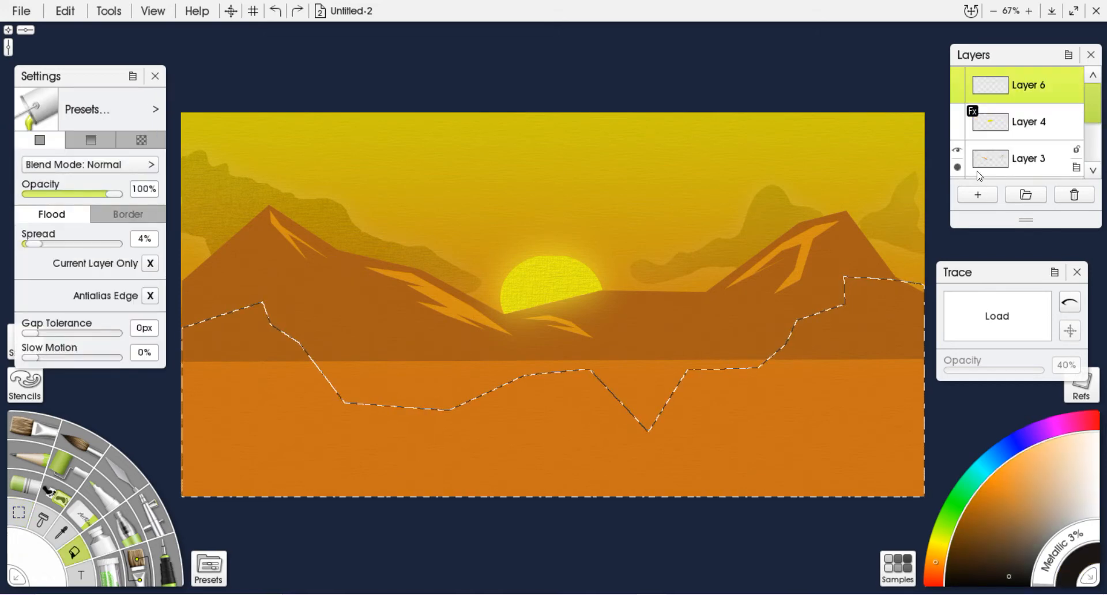
Fill the whole foreground selection on Layer 6 with near-black, hiding the mountain layer, Layer 2, only during the fill.
scroll(1093, 115, down, 2)
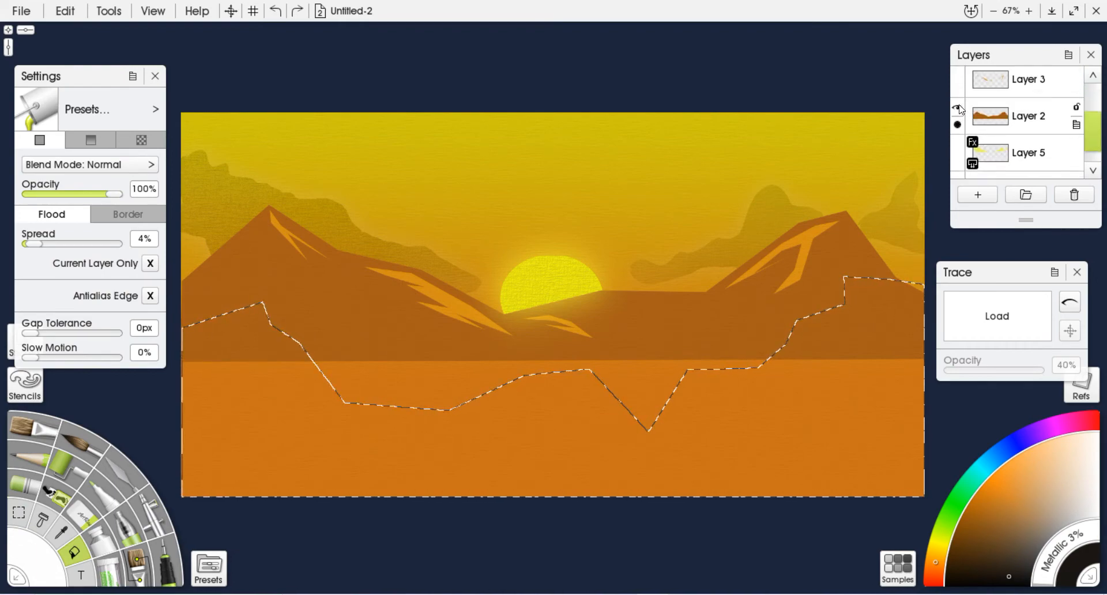
click(958, 110)
click(245, 373)
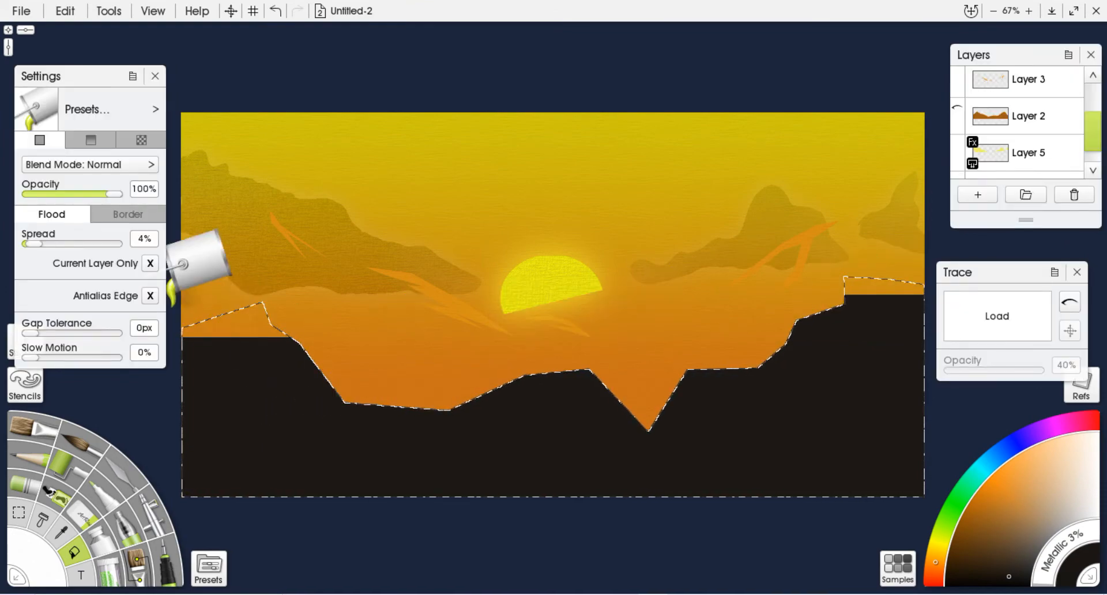
click(228, 323)
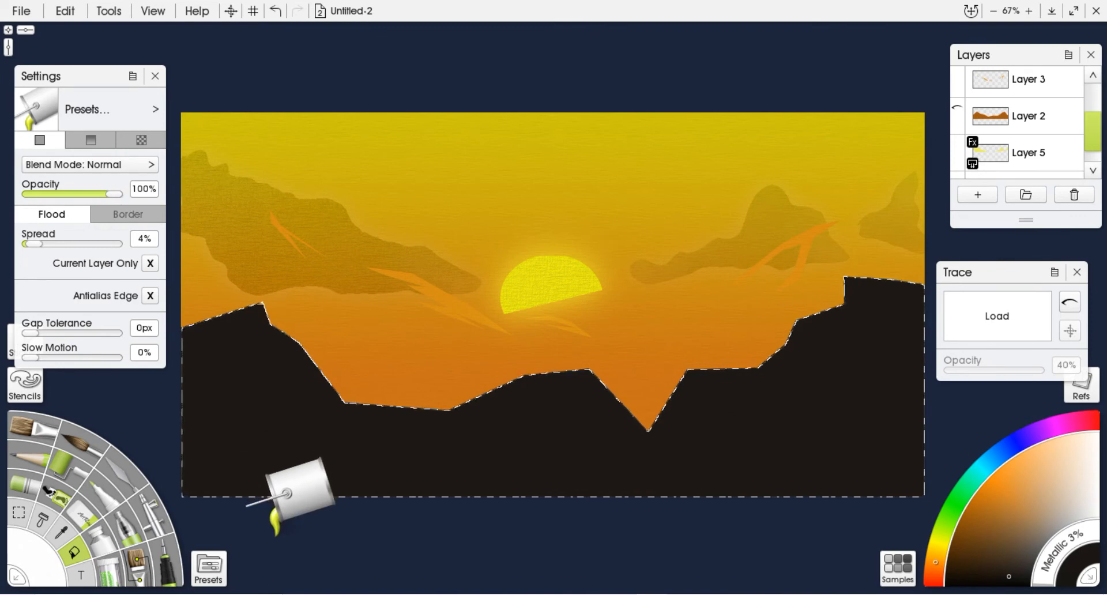
click(956, 115)
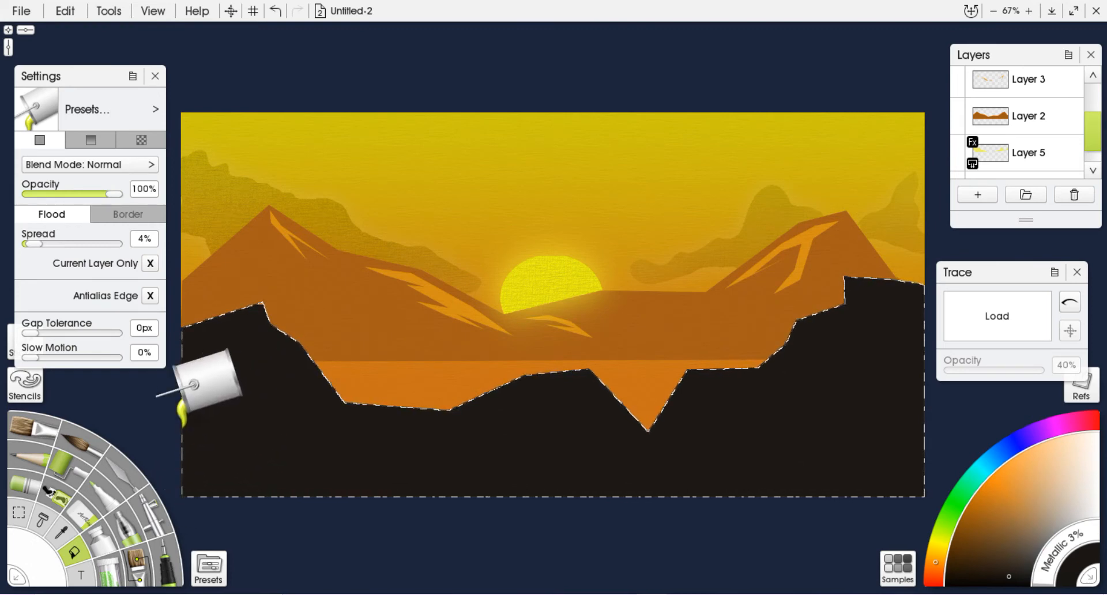
Clear the selection around the black foreground silhouette.
click(26, 459)
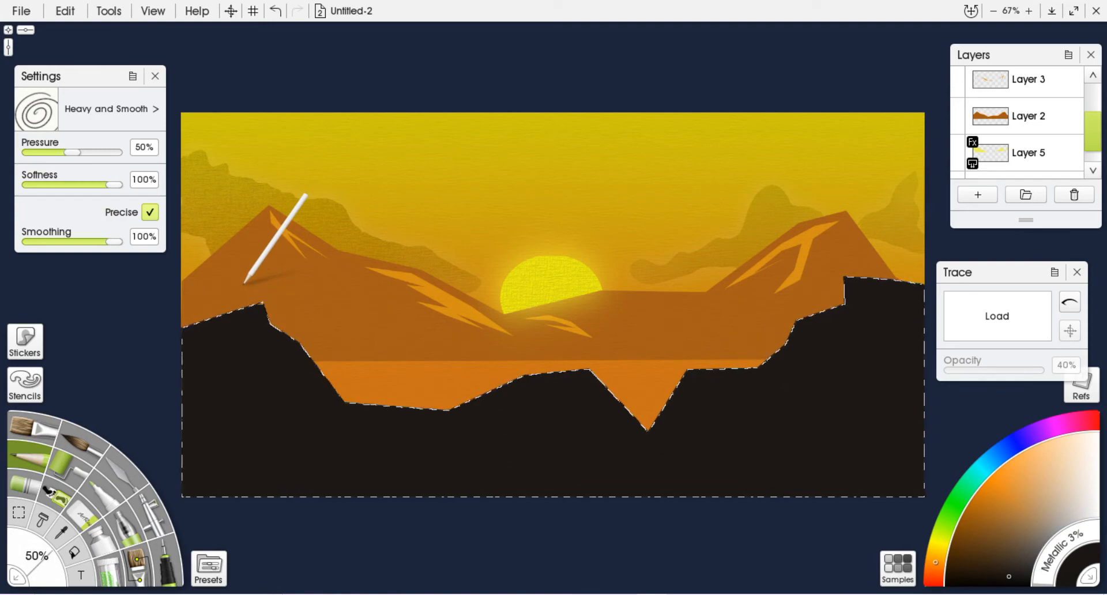
scroll(299, 289, up, 5)
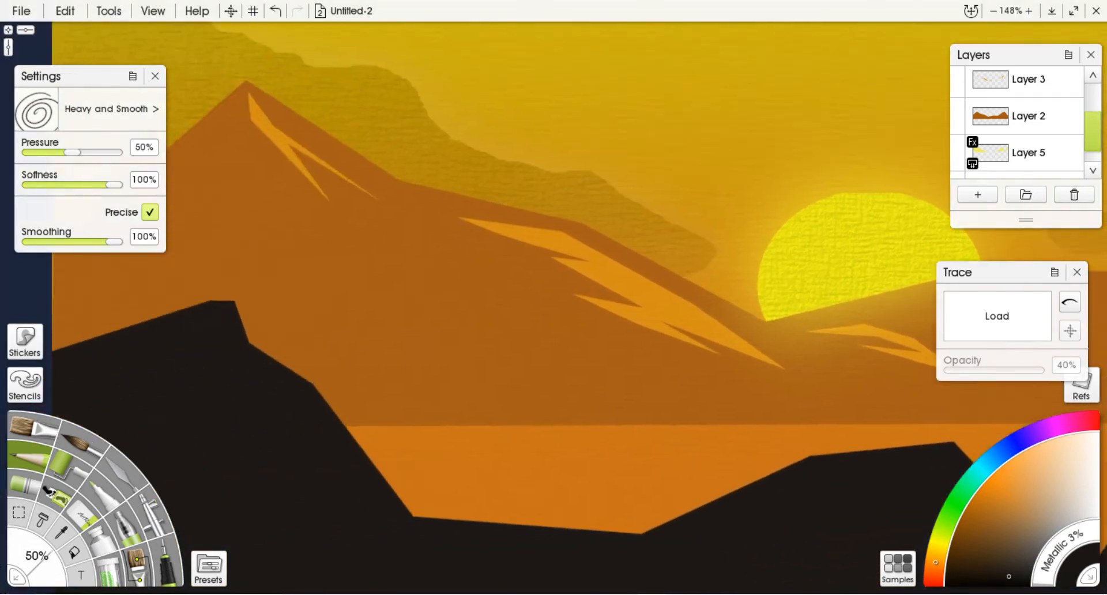
scroll(606, 254, up, 3)
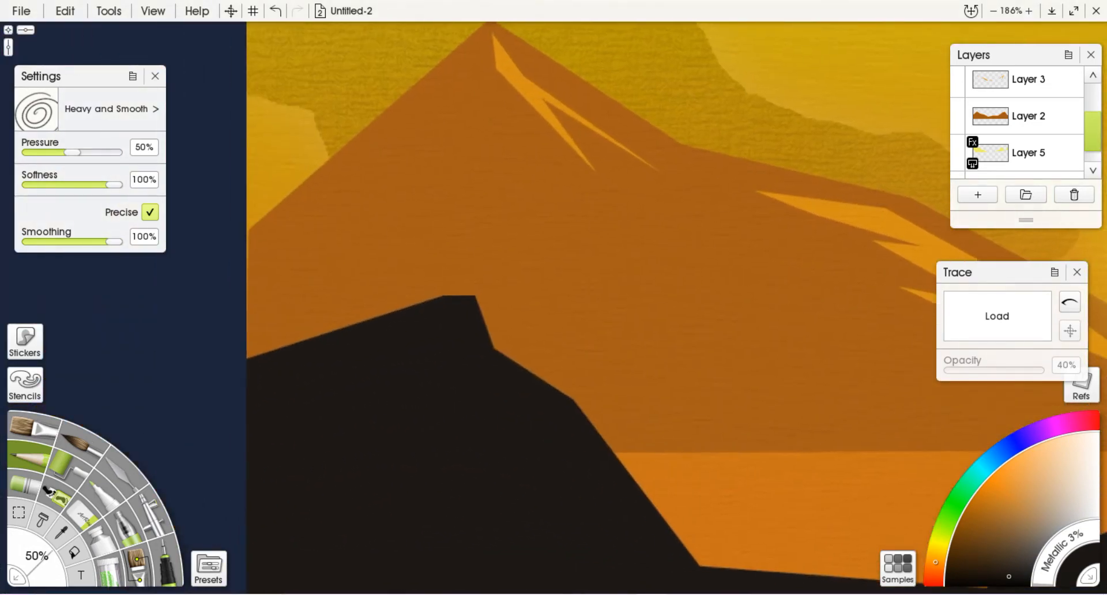
scroll(688, 316, up, 4)
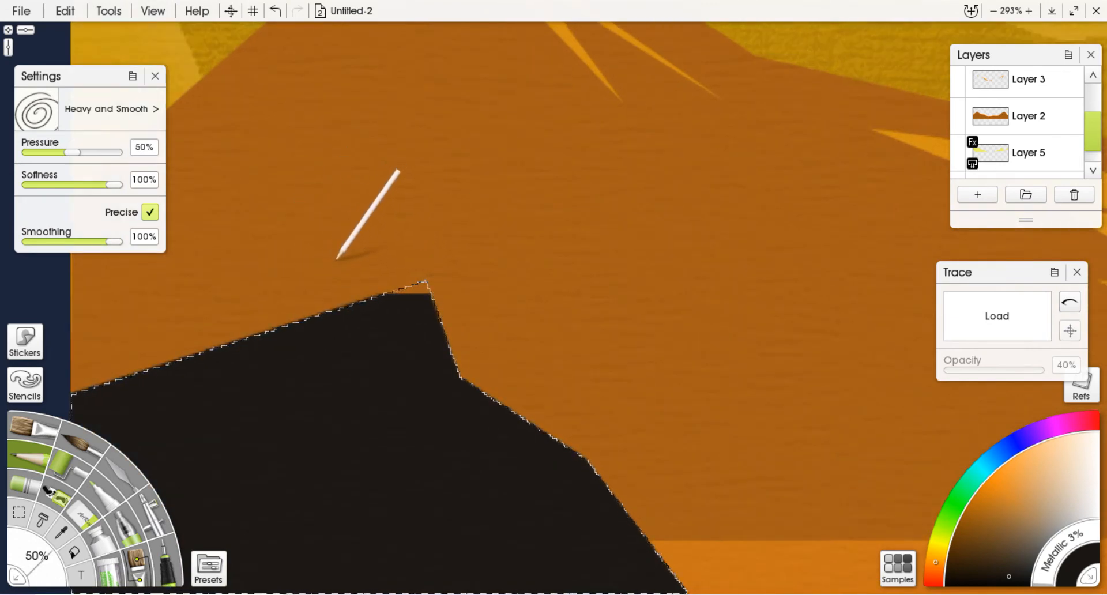
click(19, 511)
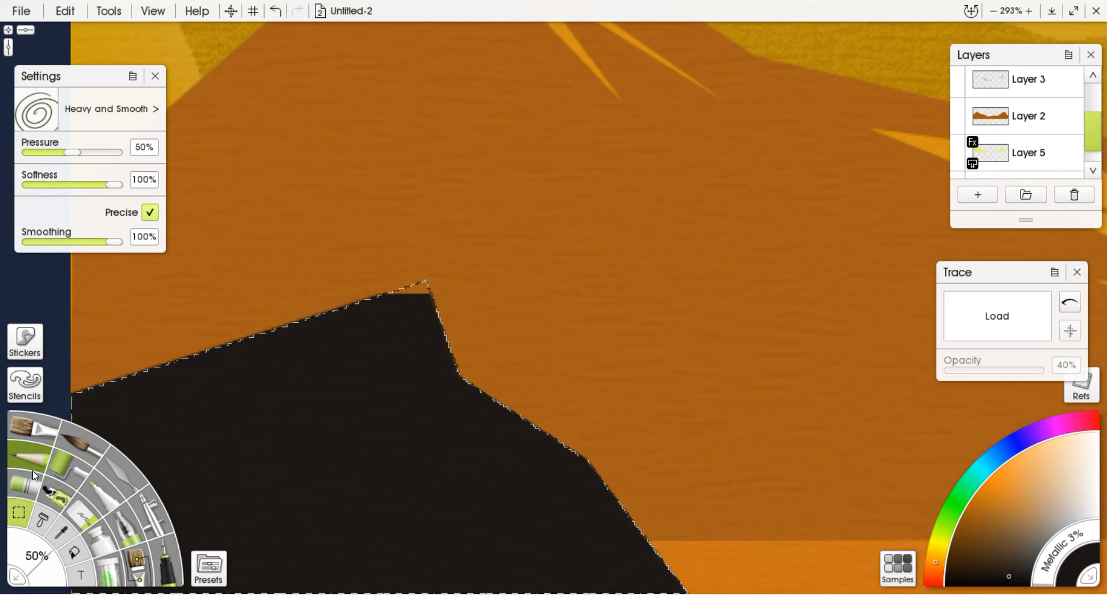
click(141, 241)
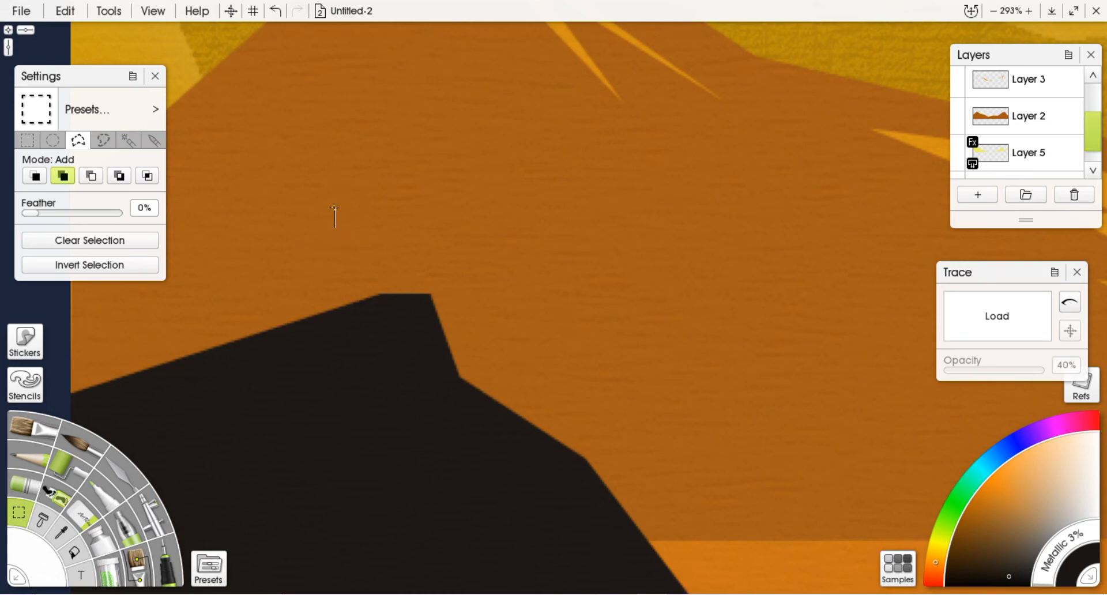
Clear the restored foreground selection and outline a small standing human figure freehand on the left black ridge.
key(ctrl+z)
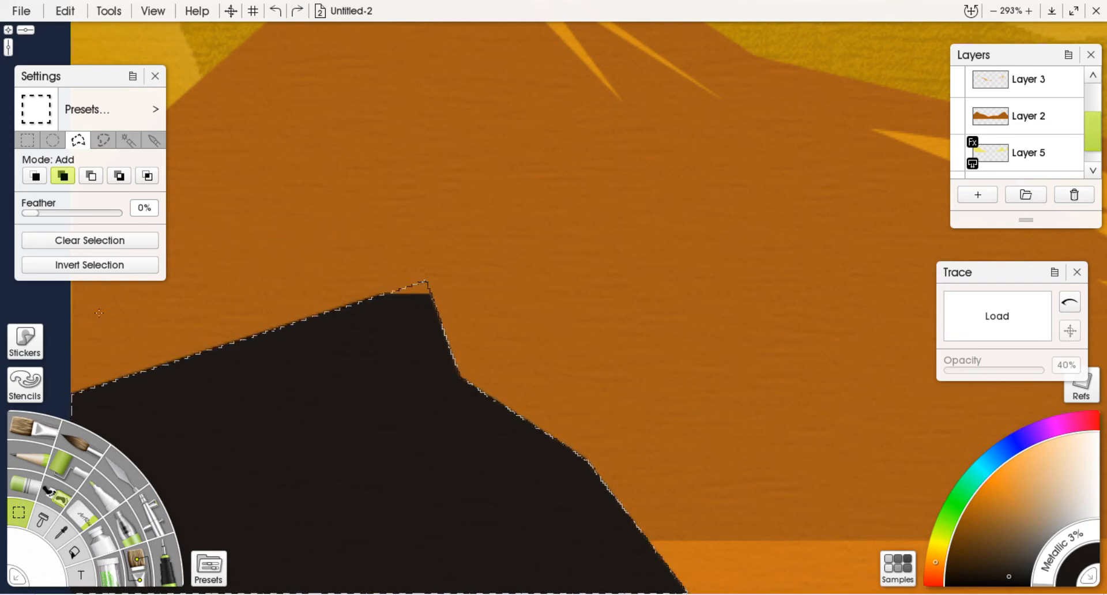
click(103, 140)
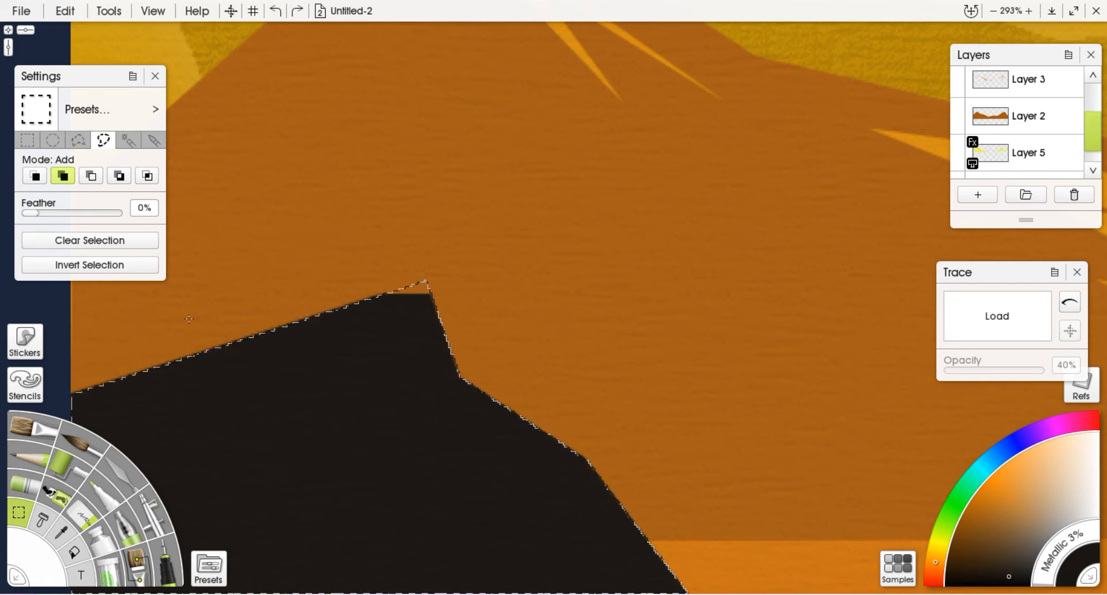
click(92, 243)
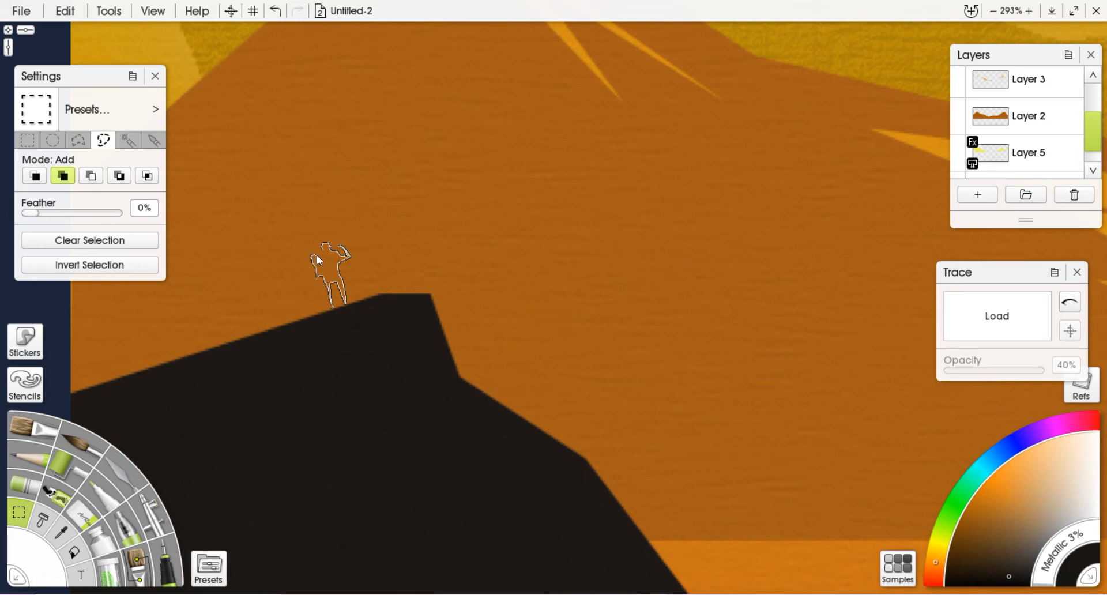
drag(325, 260, 325, 260)
Flood fill the selected figure on the left ridge with near-black, clear its selection and hide the tool settings.
click(75, 554)
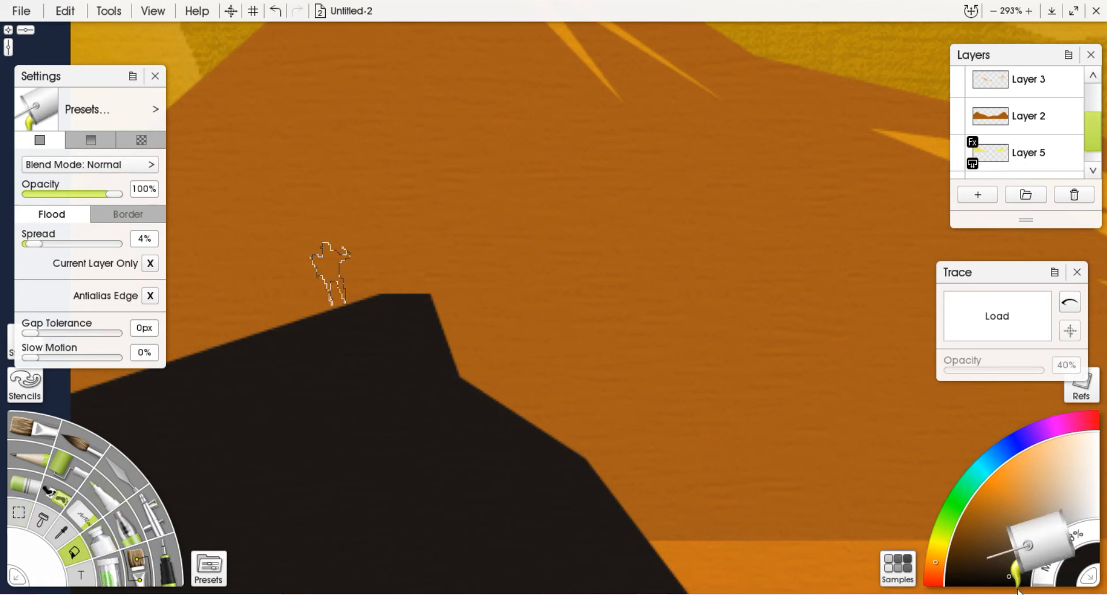
click(326, 259)
click(333, 263)
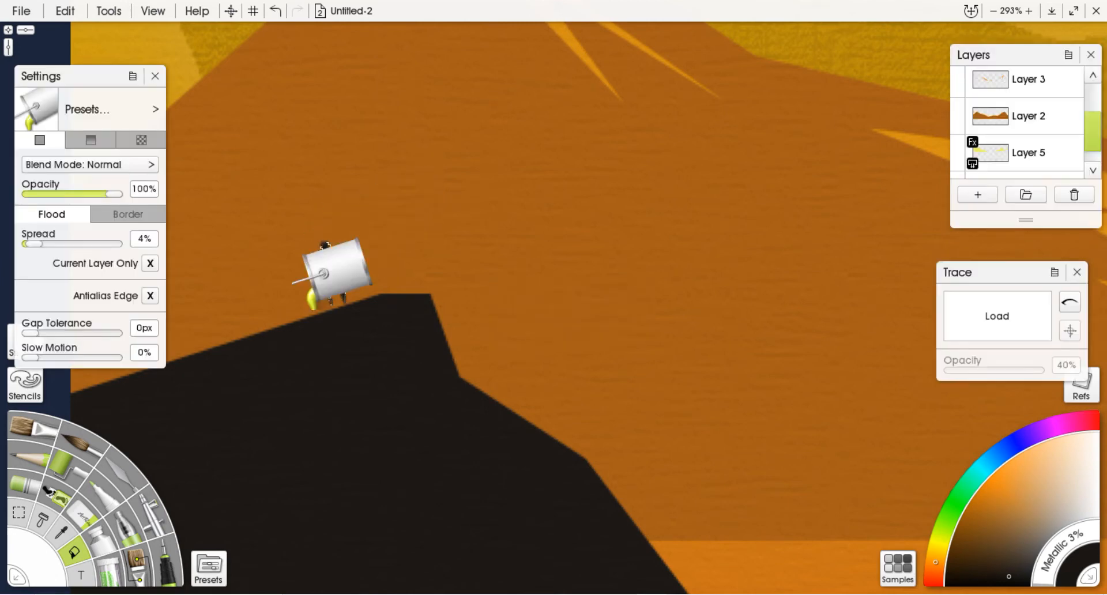
click(19, 512)
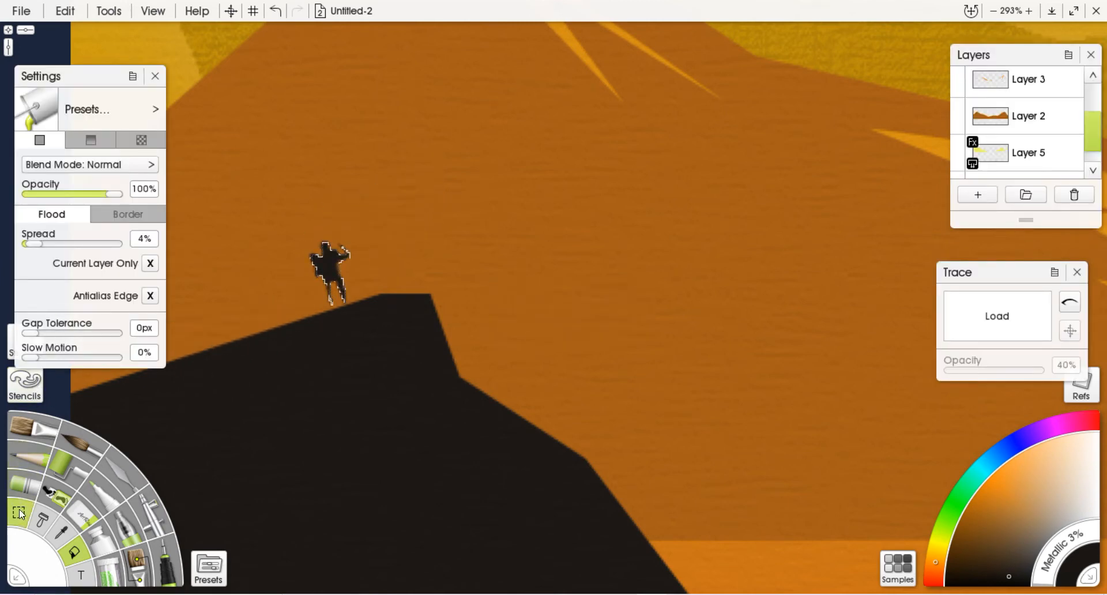
click(97, 245)
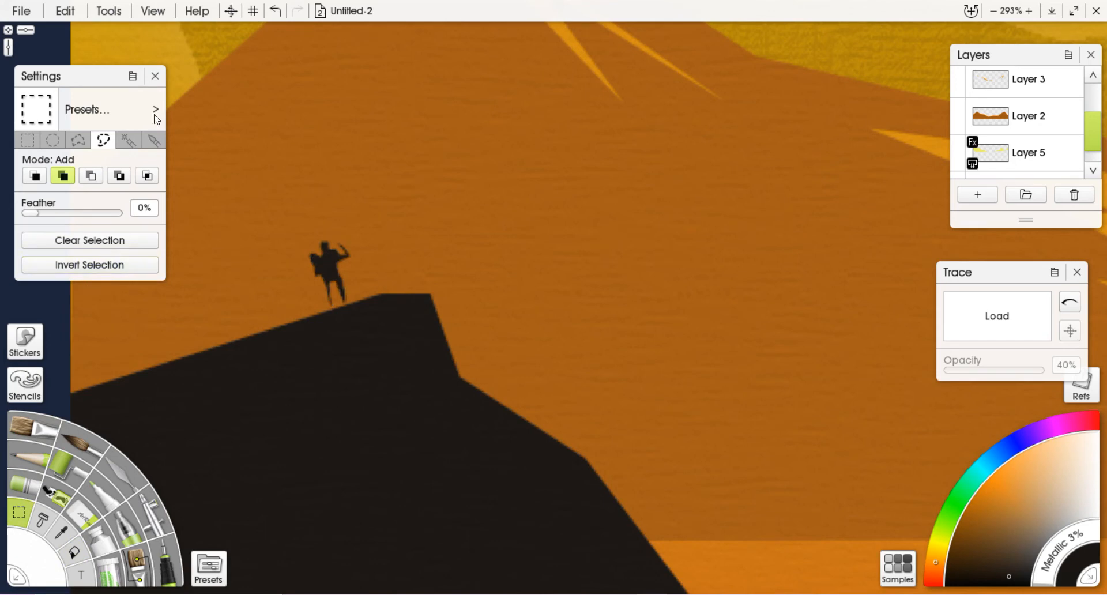
click(154, 76)
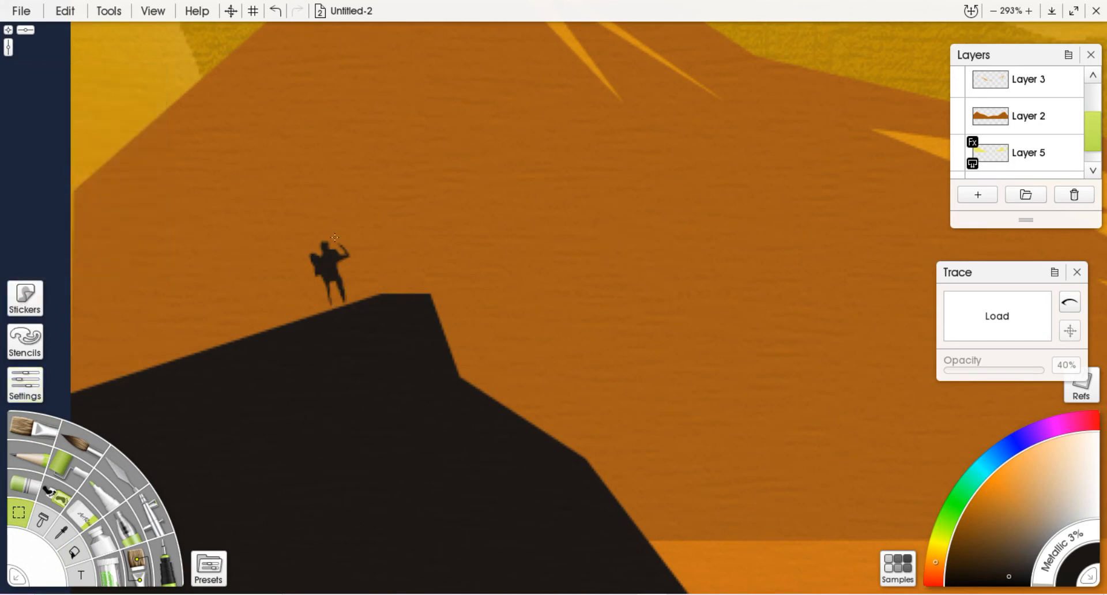
Examine the whole painting and the black ridge below the right mountain peak, and show the selection tool's settings.
scroll(306, 123, down, 8)
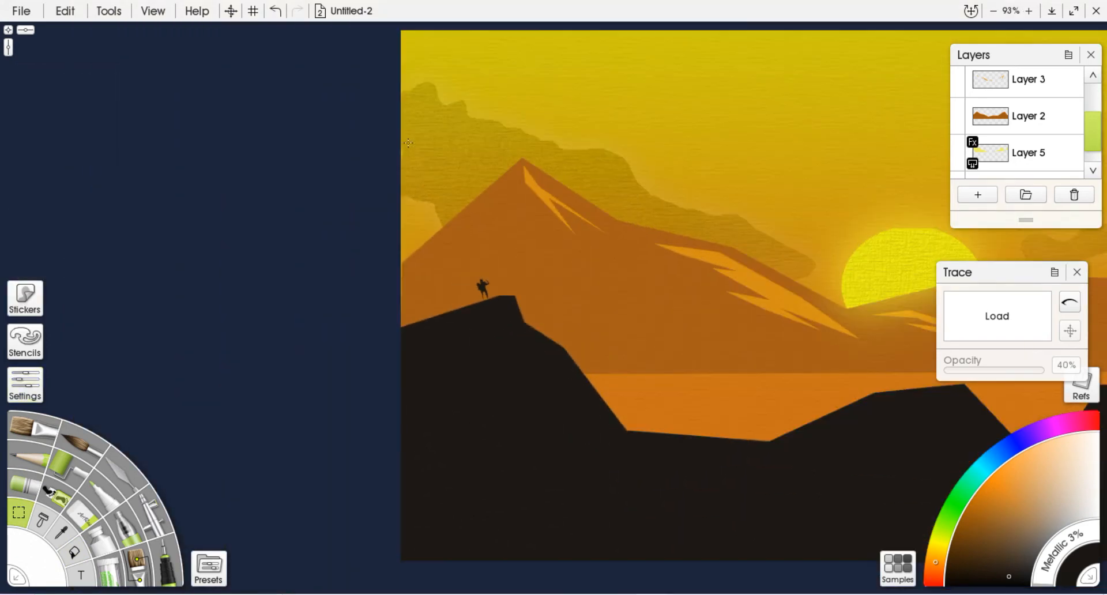
scroll(479, 197, down, 2)
drag(616, 270, 425, 273)
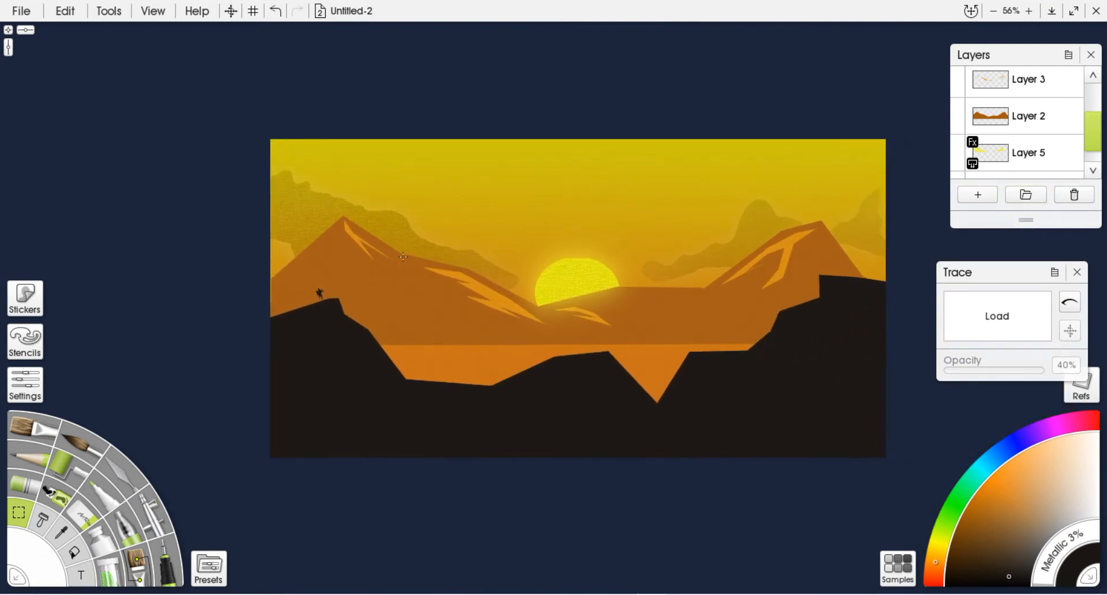
scroll(403, 256, up, 2)
mouse_move(544, 296)
mouse_down()
mouse_move(519, 290)
mouse_move(219, 342)
mouse_up()
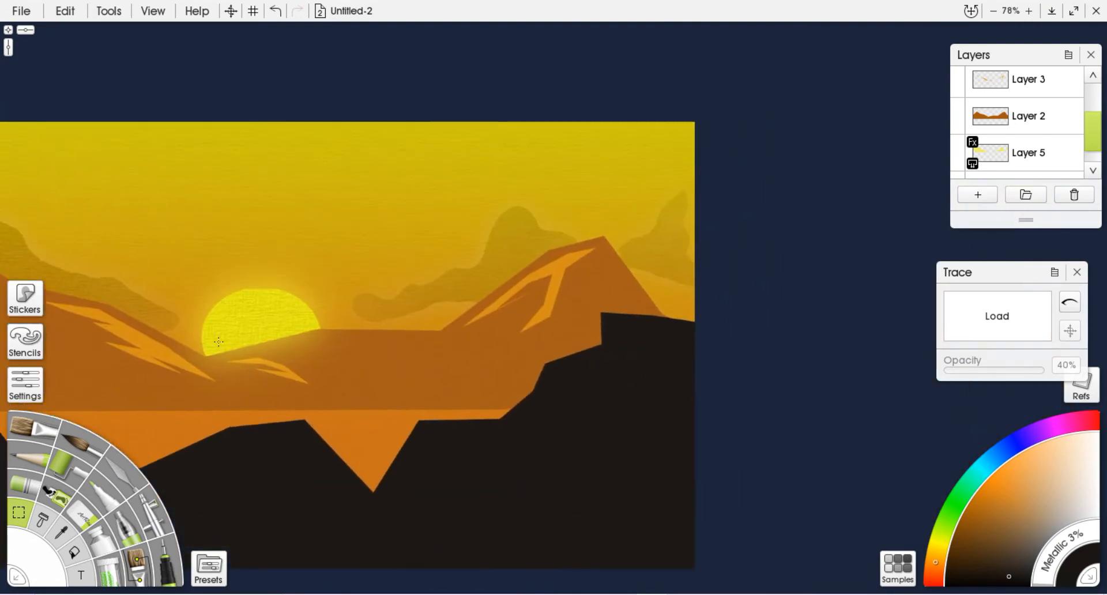
scroll(219, 343, up, 5)
scroll(218, 342, up, 2)
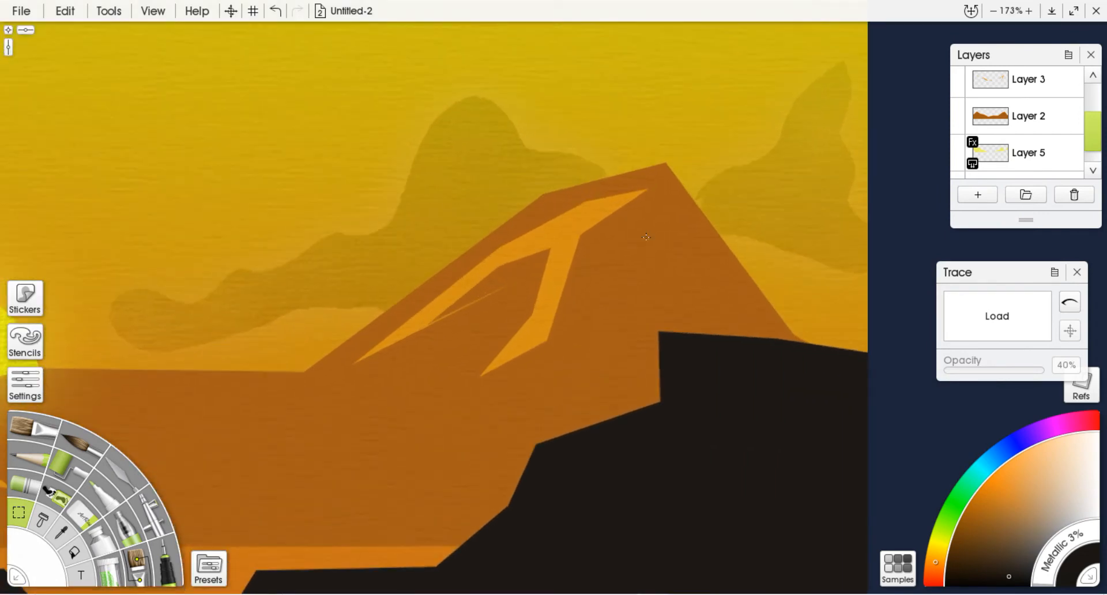
scroll(687, 302, up, 2)
drag(688, 303, 432, 272)
scroll(427, 273, up, 1)
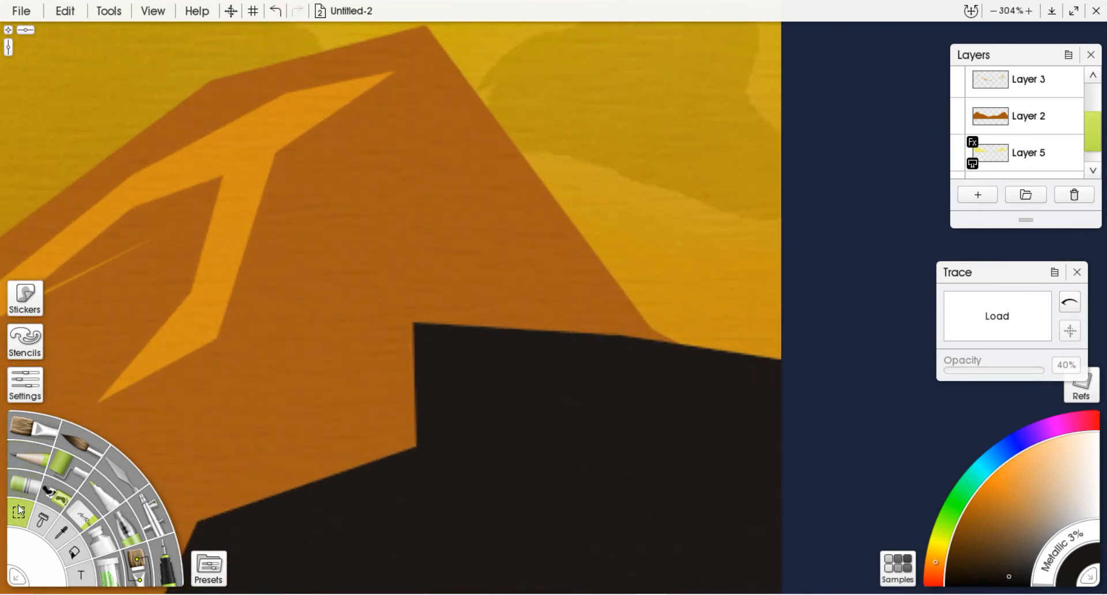
click(25, 384)
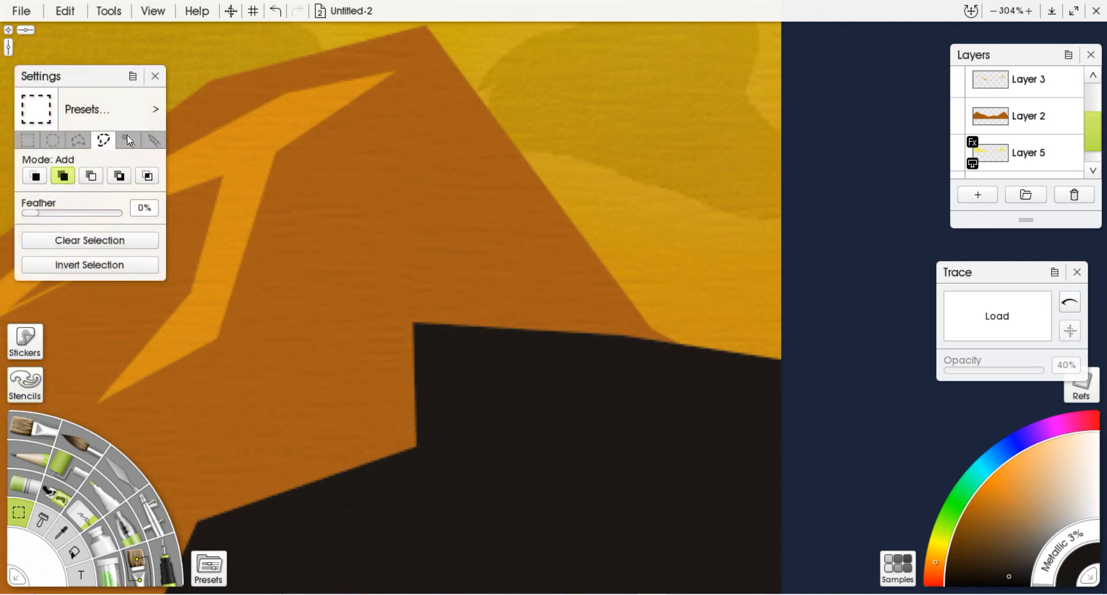
click(128, 140)
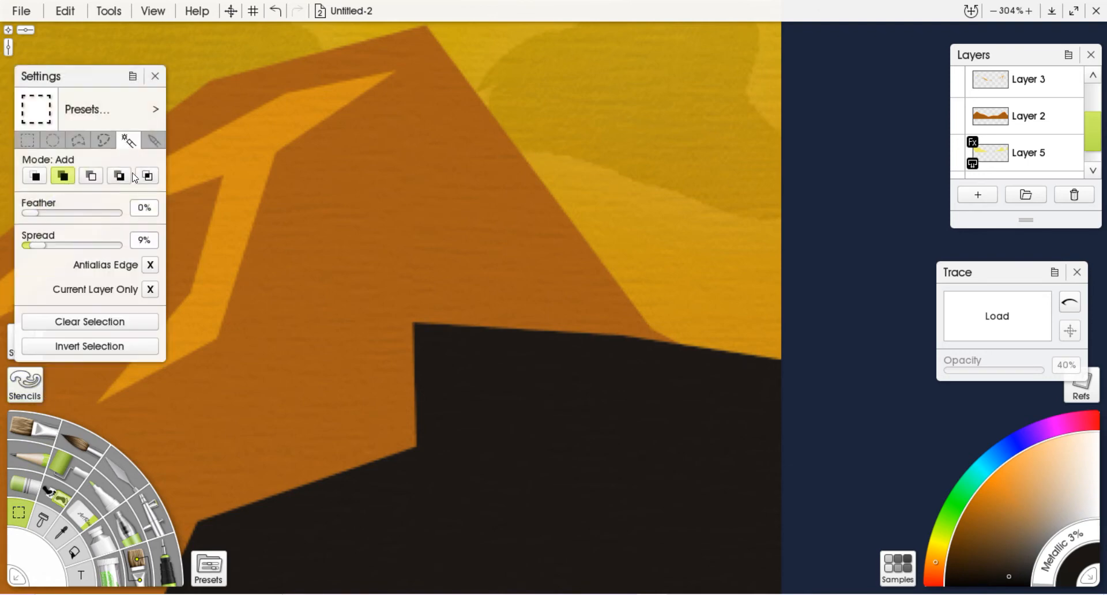
click(488, 277)
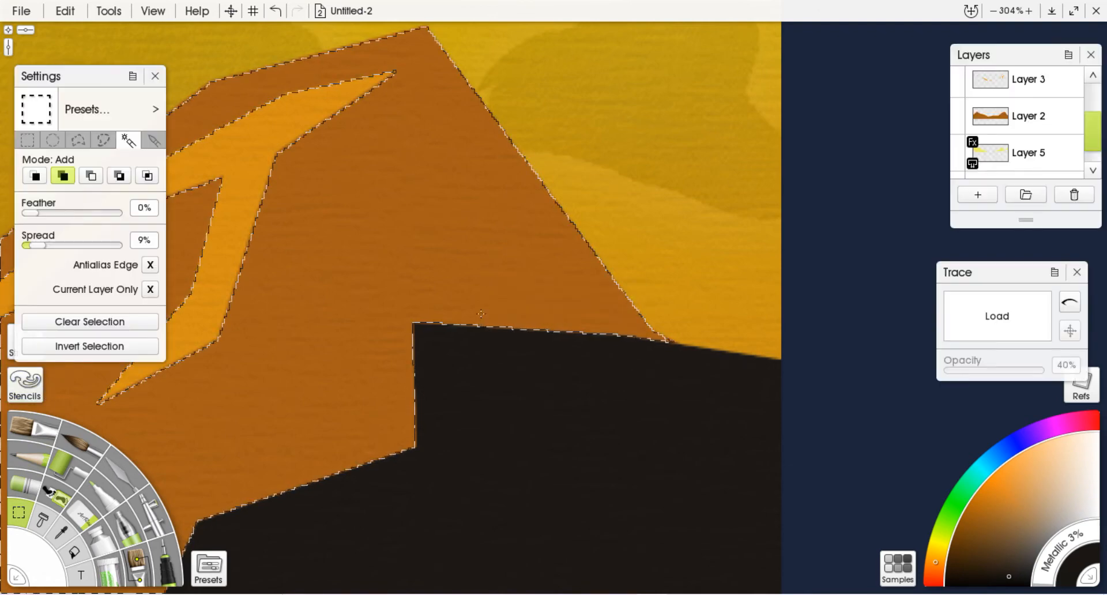
key(ctrl+z)
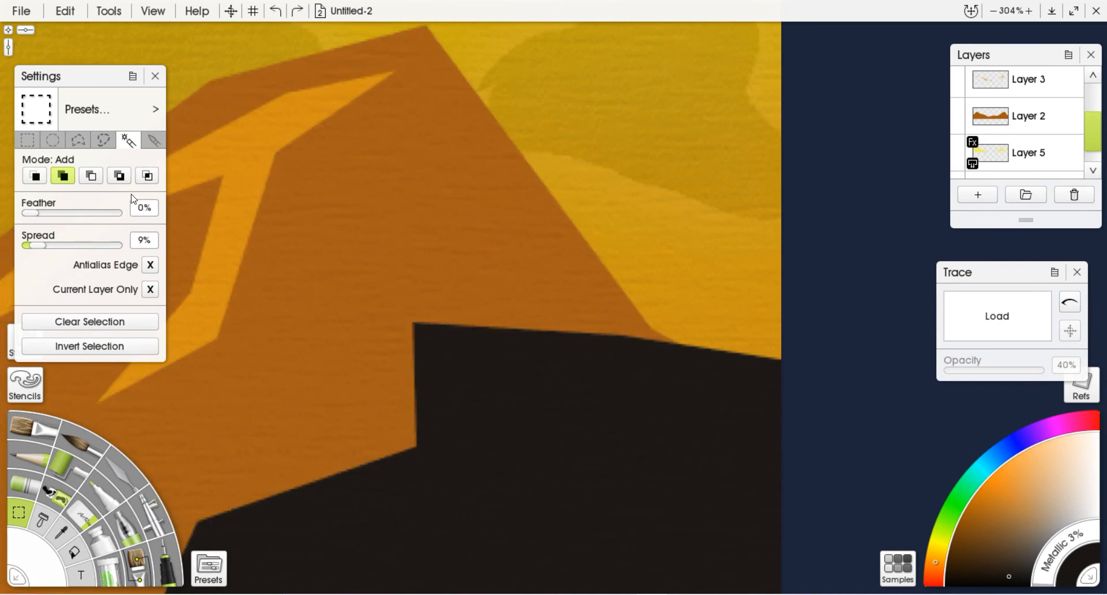
Outline a small figure in a skirt with a raised arm on the right black ridge using a freehand selection.
click(101, 140)
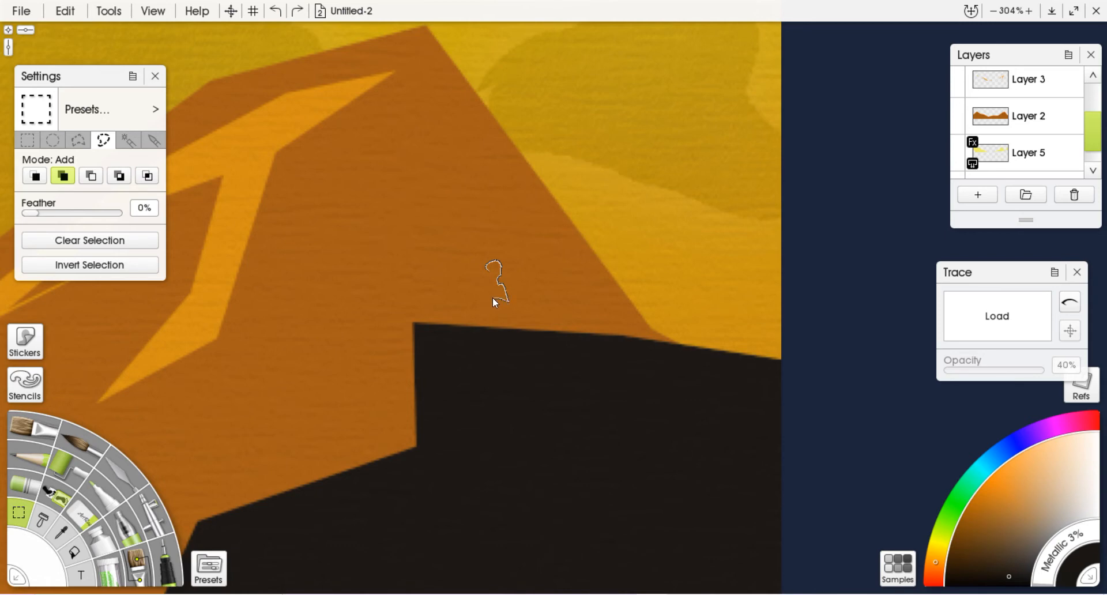
drag(484, 293, 492, 263)
mouse_move(483, 310)
mouse_down()
mouse_move(514, 321)
mouse_move(504, 299)
mouse_up()
mouse_move(492, 317)
mouse_down()
mouse_move(490, 327)
mouse_move(497, 316)
mouse_up()
drag(509, 260, 510, 285)
Paint the selected figure on the right ridge near-black with the Paint Roller at 5% size.
click(67, 476)
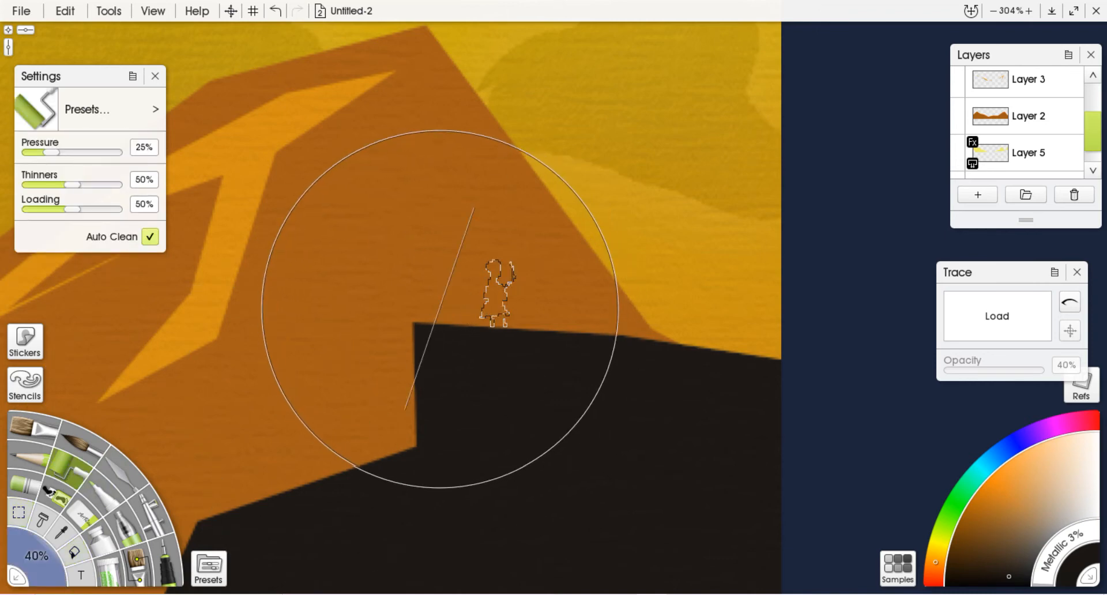
drag(32, 555, 37, 567)
mouse_move(500, 301)
mouse_down()
mouse_move(470, 283)
mouse_move(504, 269)
mouse_move(485, 292)
mouse_move(500, 296)
mouse_move(492, 311)
mouse_move(481, 285)
mouse_move(513, 258)
mouse_up()
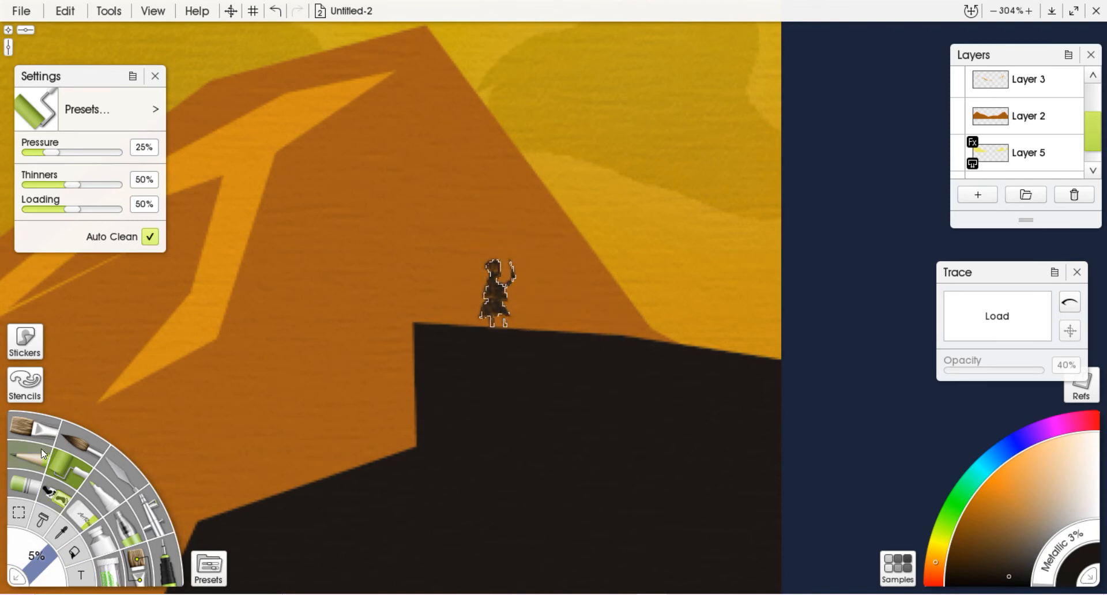
Switch to the Watercolor brush and choose its Dry on Wet preset.
click(78, 443)
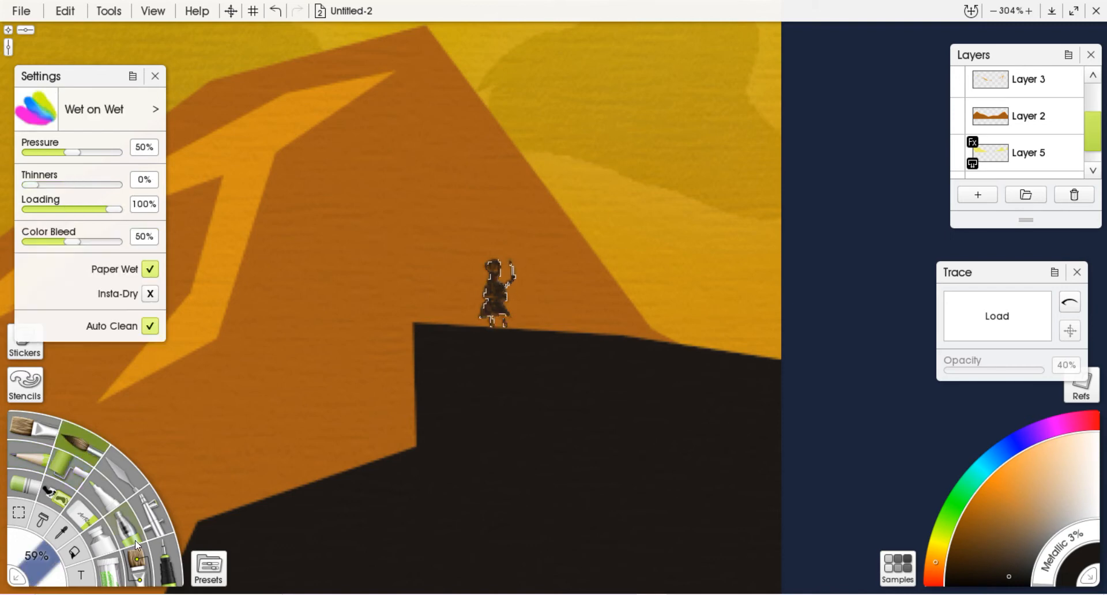
click(155, 109)
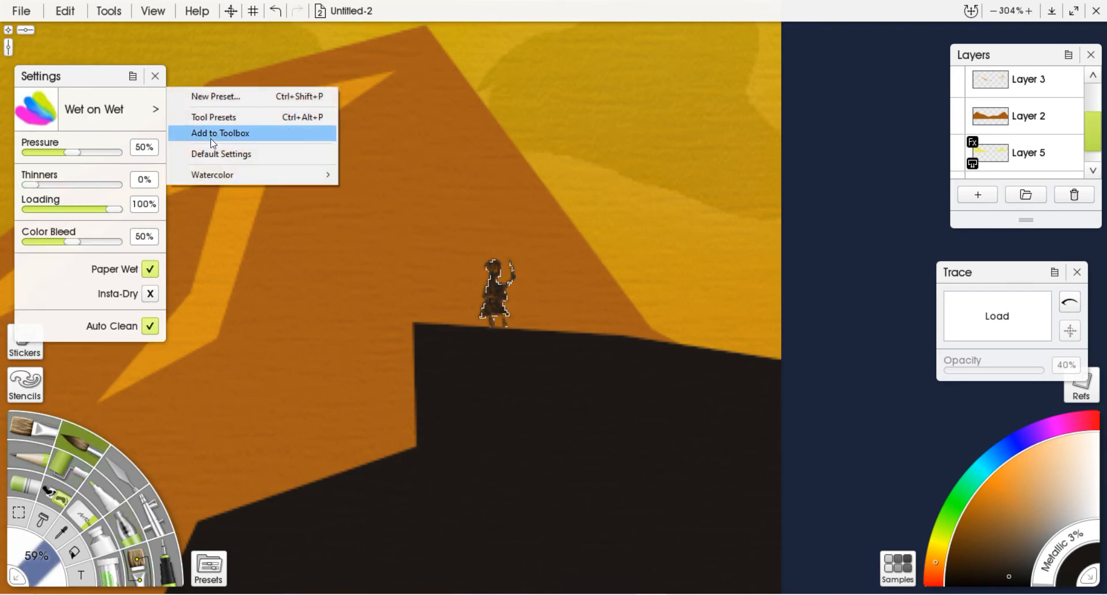
click(216, 117)
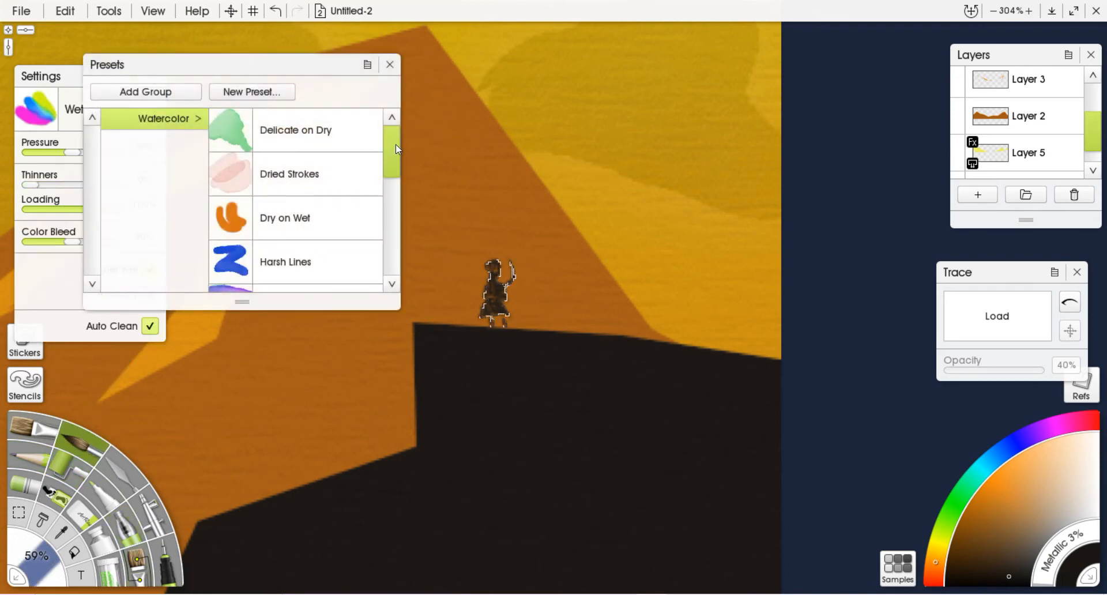
drag(396, 149, 384, 165)
click(325, 186)
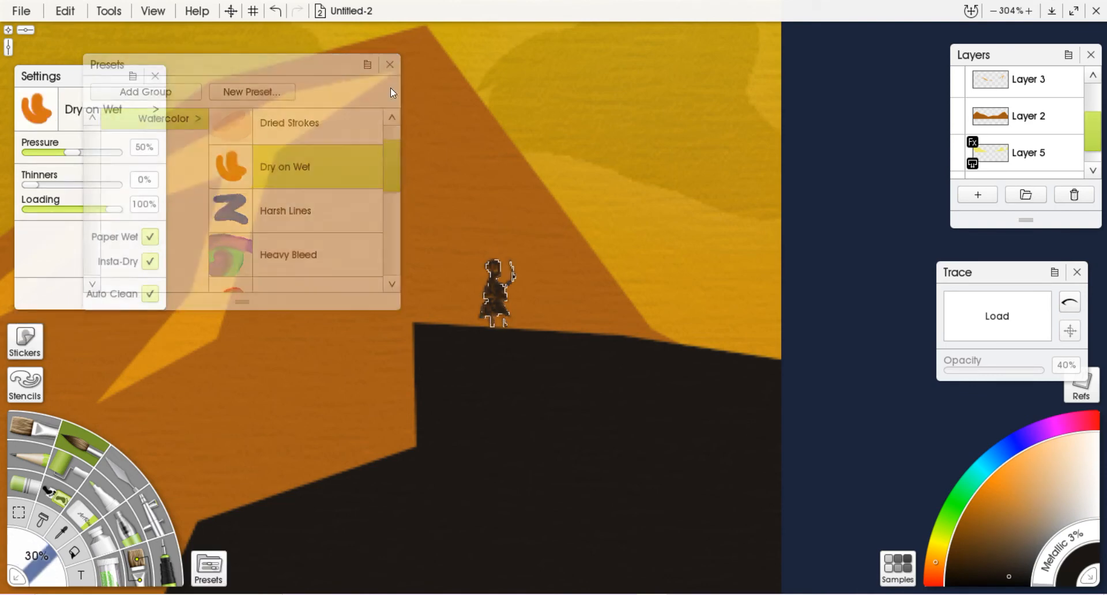
Darken the patchy areas inside the right figure with watercolor strokes and clear its selection.
mouse_move(495, 270)
mouse_down()
mouse_move(489, 307)
mouse_move(506, 318)
mouse_move(493, 291)
mouse_move(500, 302)
mouse_move(516, 275)
mouse_move(495, 265)
mouse_up()
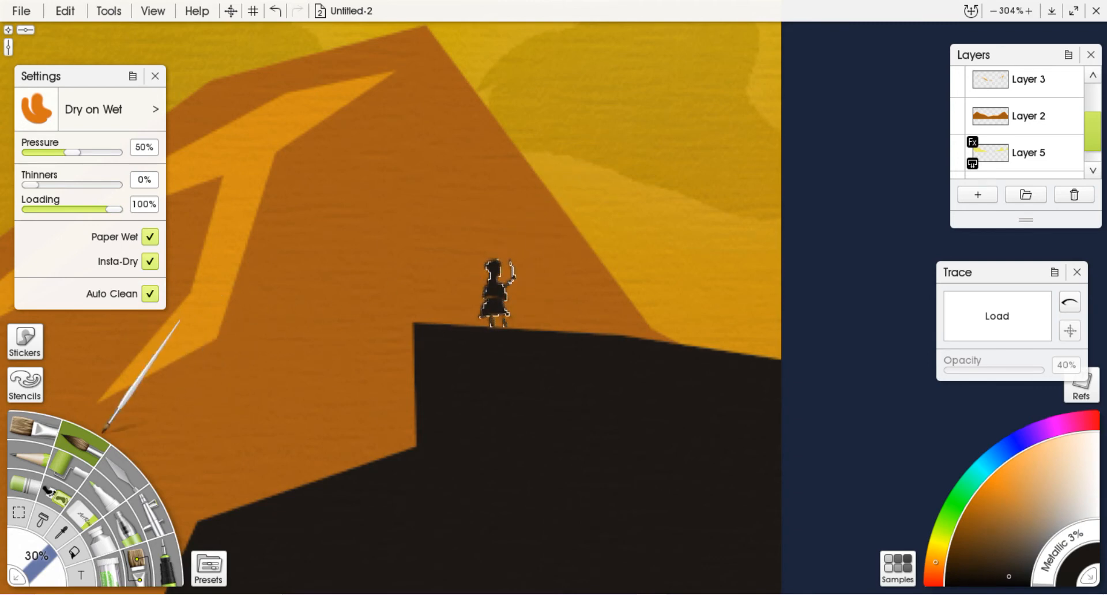
click(18, 513)
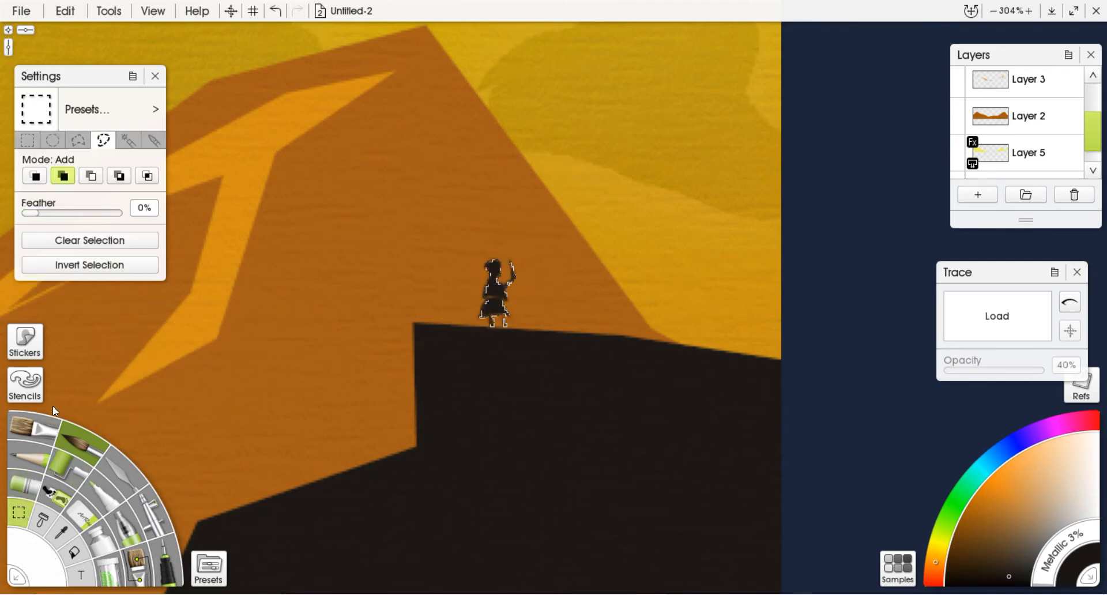
click(81, 247)
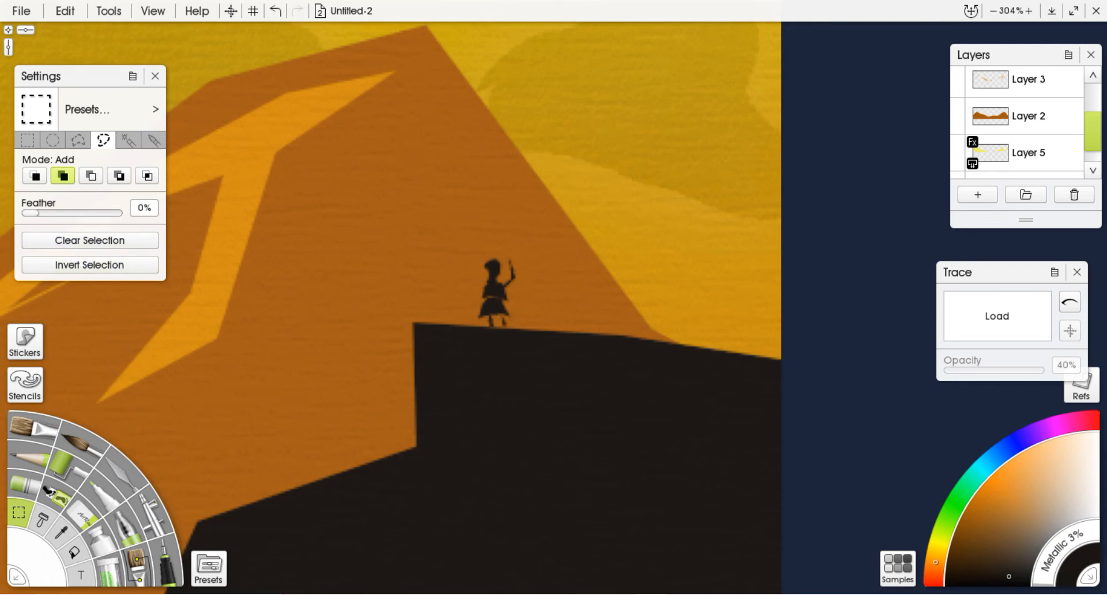
Add a new layer directly above the mountain layer, Layer 2.
scroll(459, 309, down, 10)
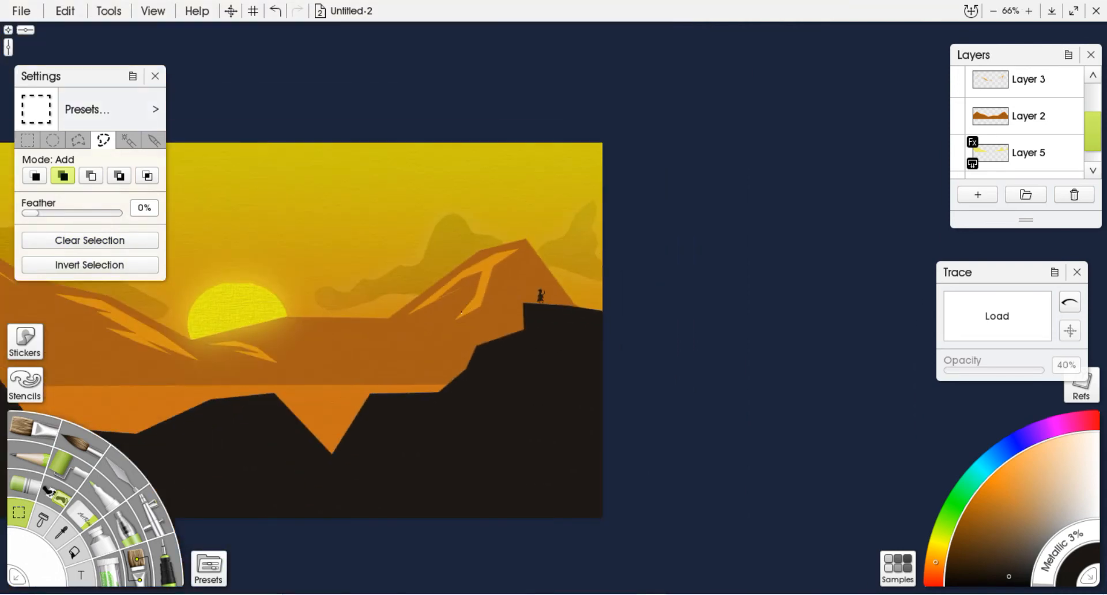
drag(461, 325, 707, 286)
scroll(657, 312, down, 1)
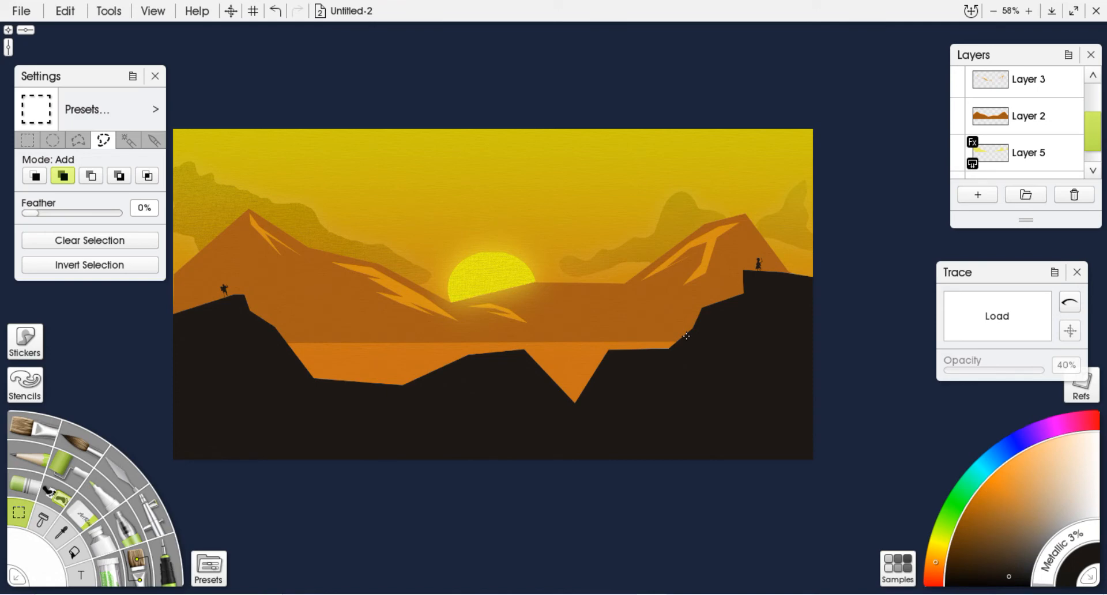
click(132, 553)
scroll(488, 431, up, 8)
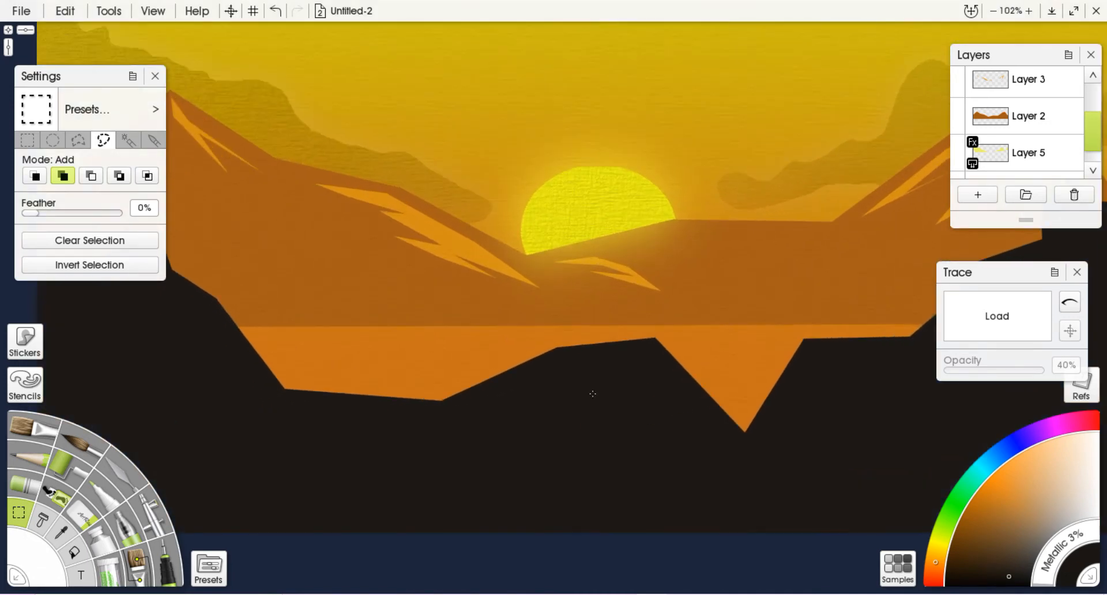
drag(593, 393, 552, 448)
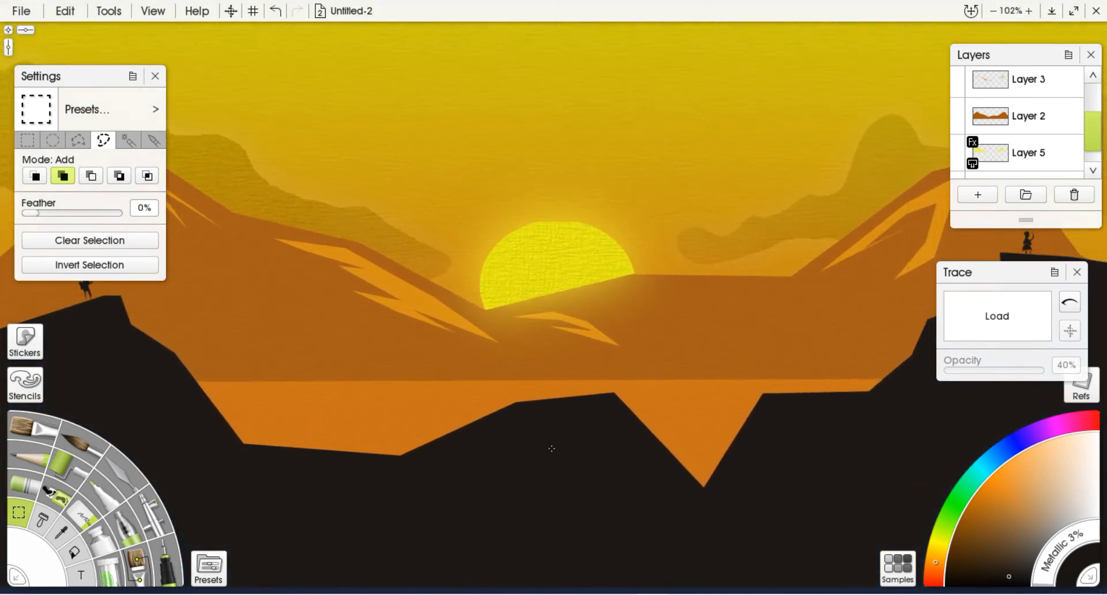
click(989, 121)
click(978, 194)
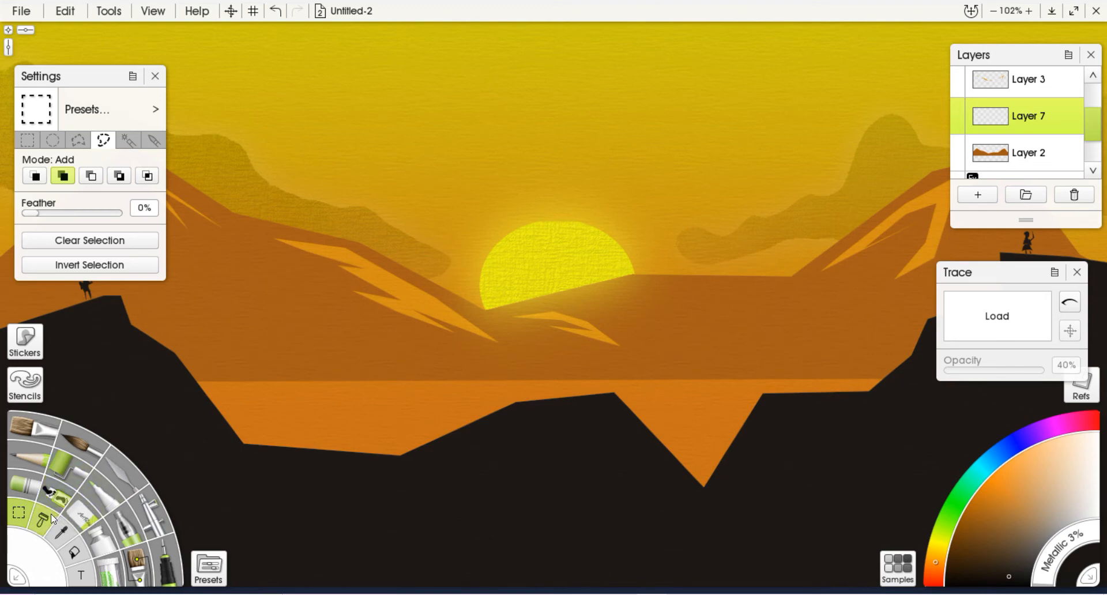
Switch to the Sticker Spray and choose its Distant Trees preset from the Nature Stamps group.
click(53, 497)
click(157, 111)
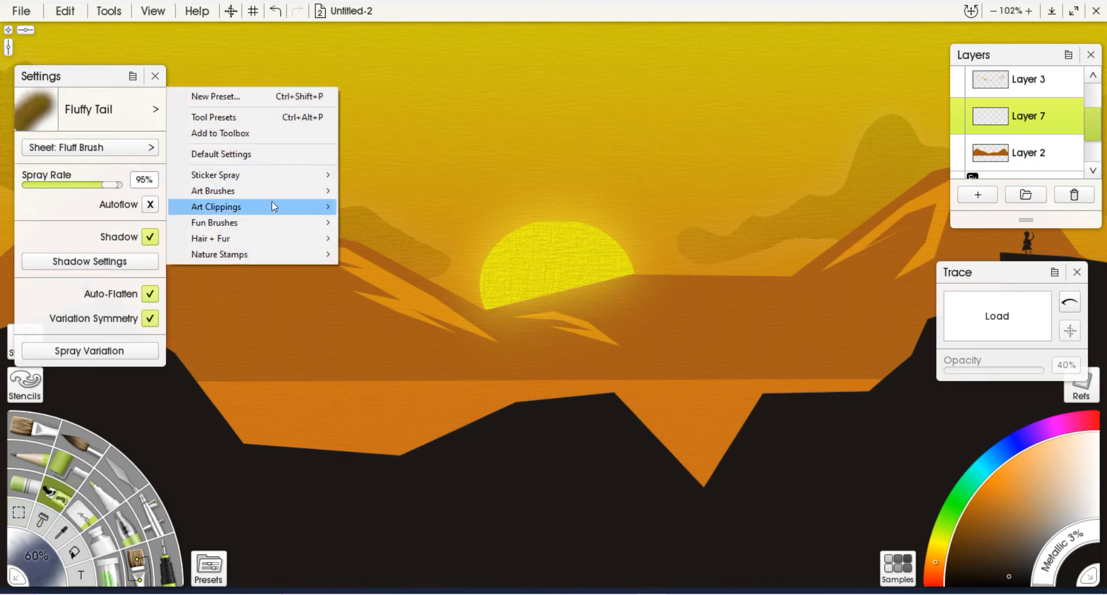
mouse_move(269, 246)
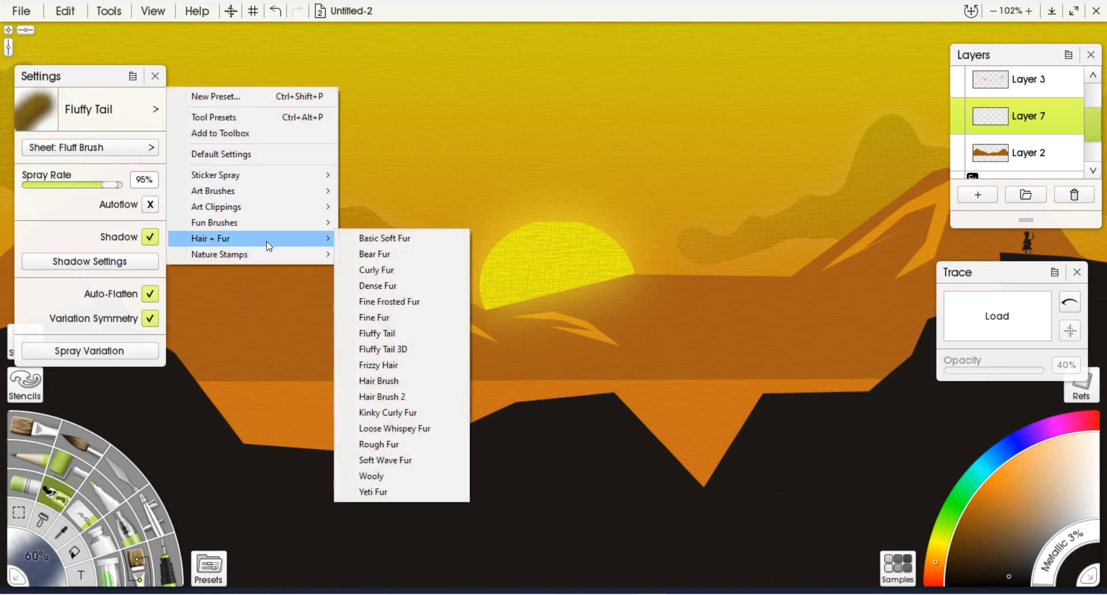
click(220, 118)
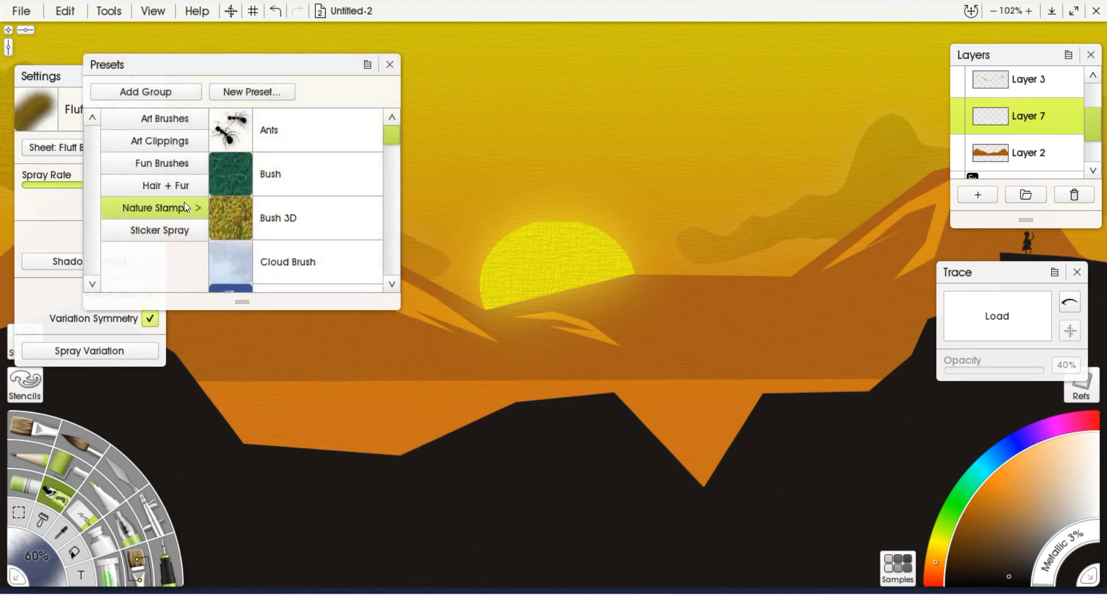
drag(396, 144, 394, 171)
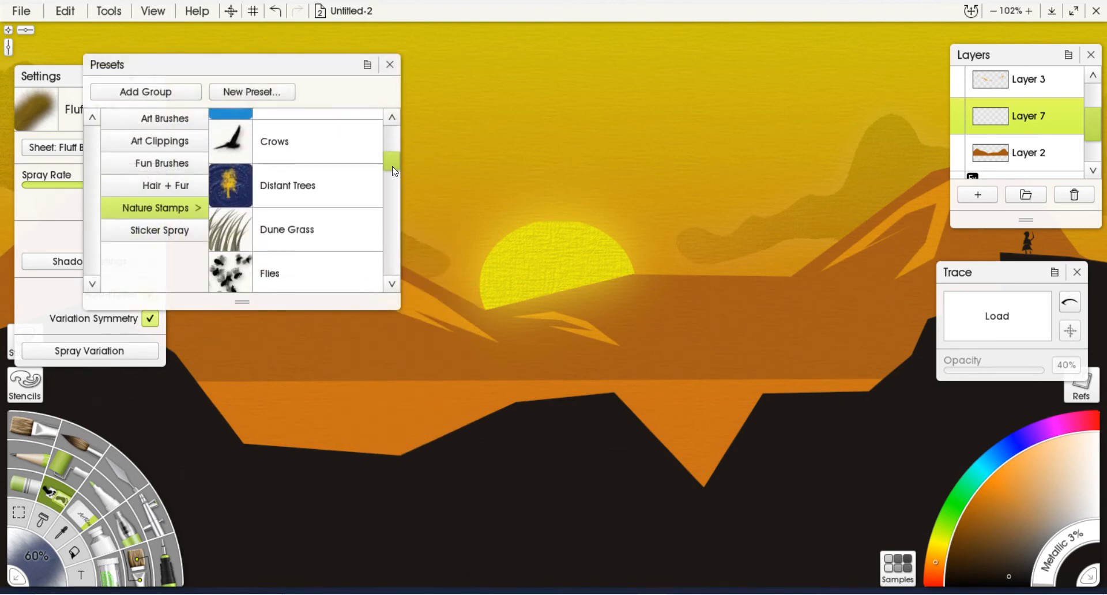
click(232, 194)
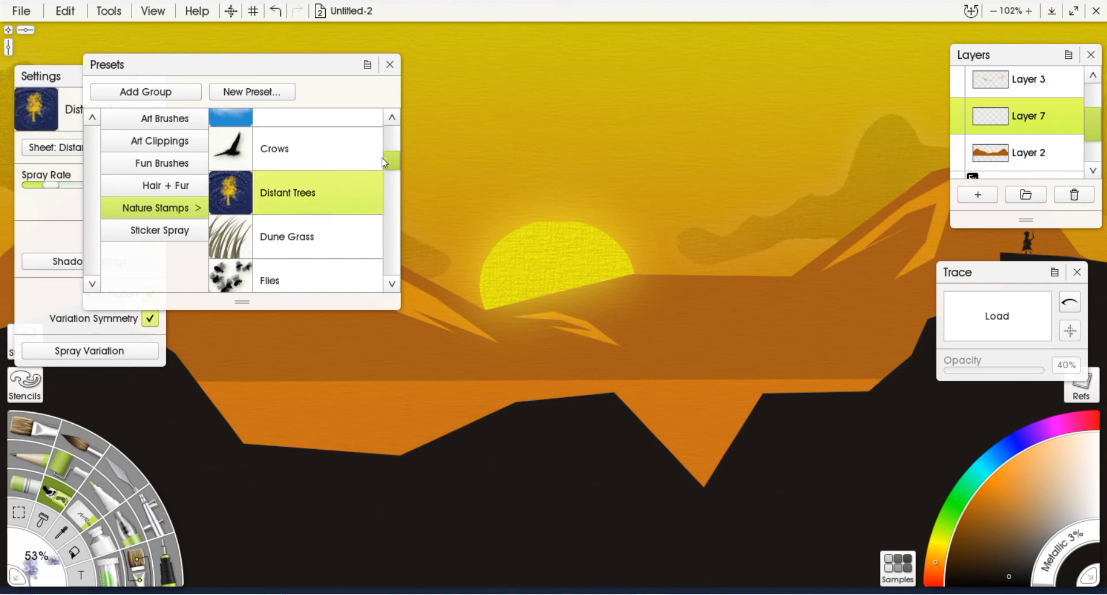
click(390, 67)
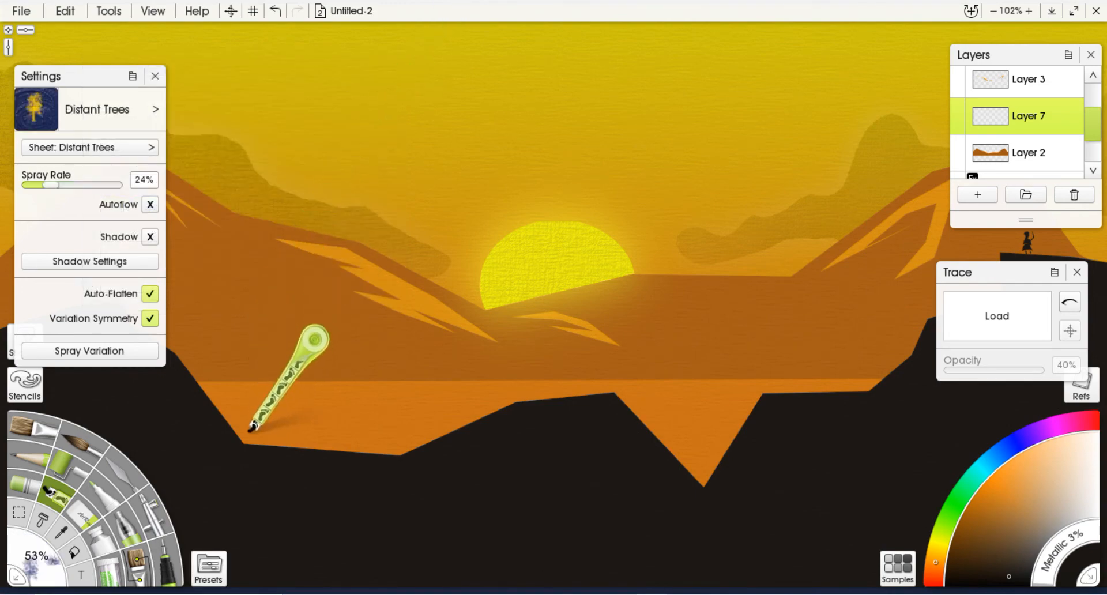
Try stamping a distant tree at 500% tool size on the left foreground slope, and undo it.
click(41, 558)
text(500)
key(Return)
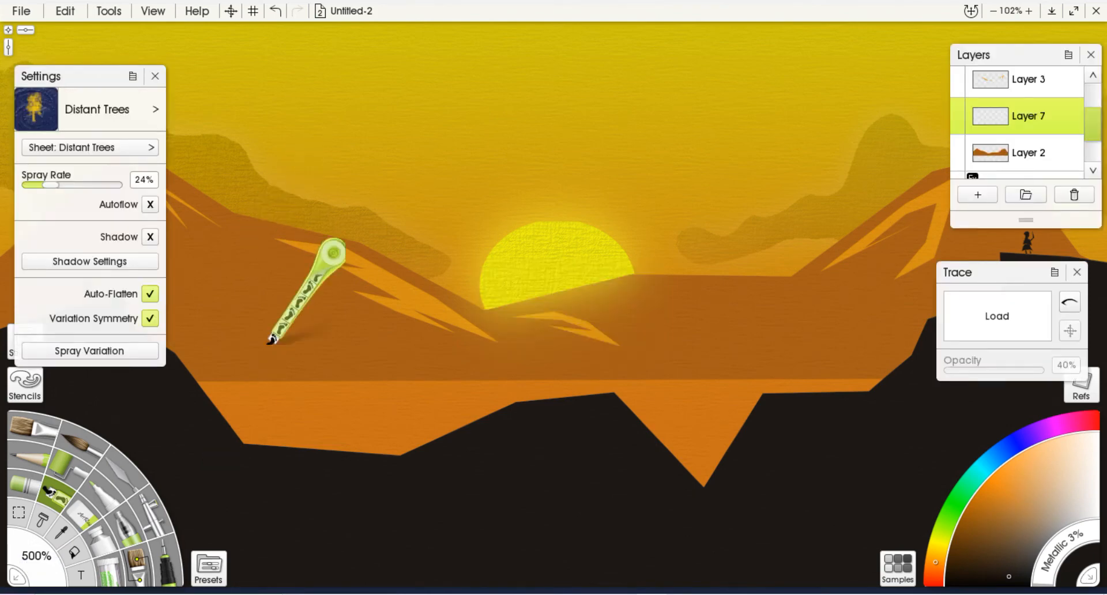
click(255, 437)
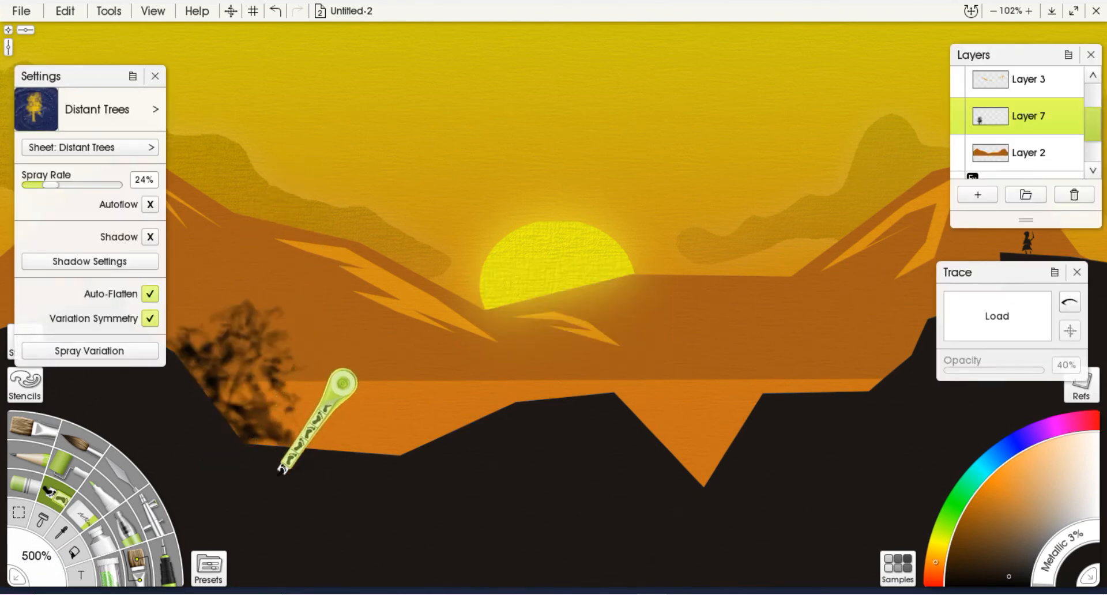
key(ctrl+z)
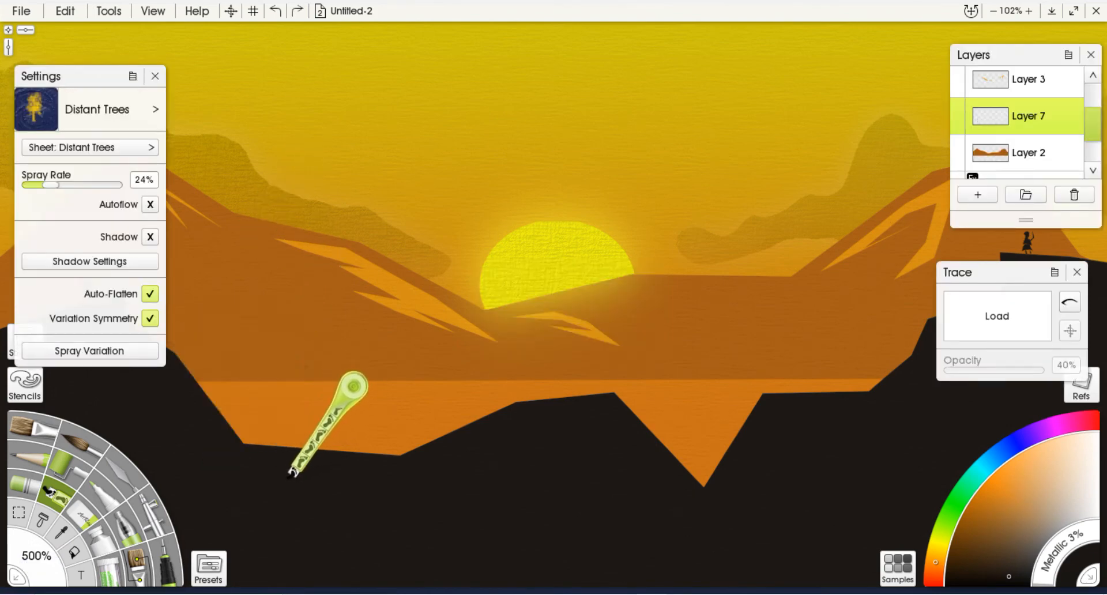
Try two distant tree stamps at 300% tool size along the left foreground edge, and undo both.
click(36, 555)
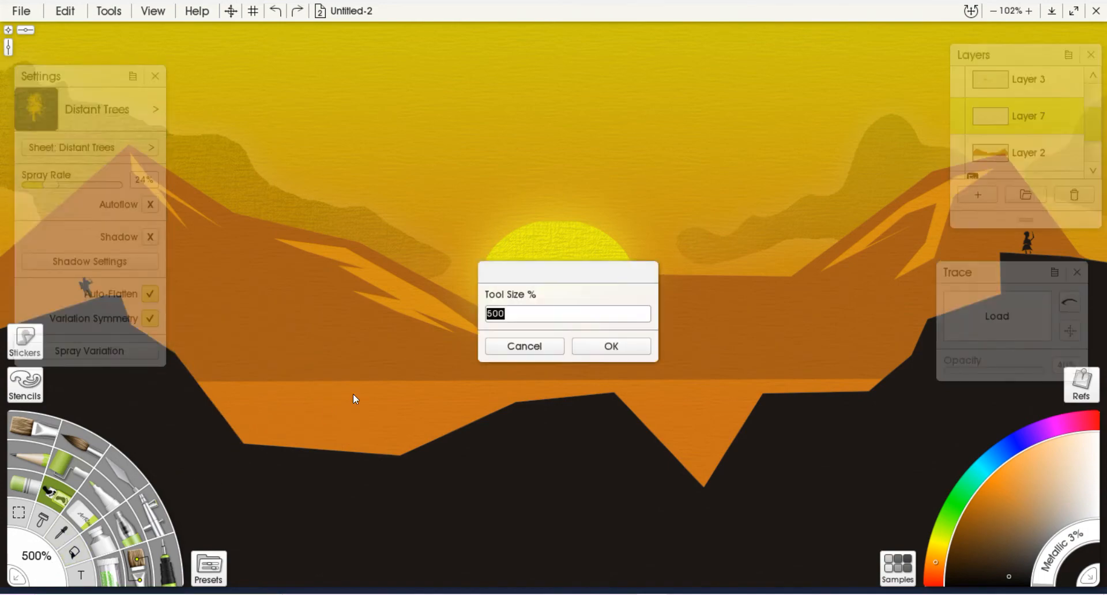
text(300)
key(Return)
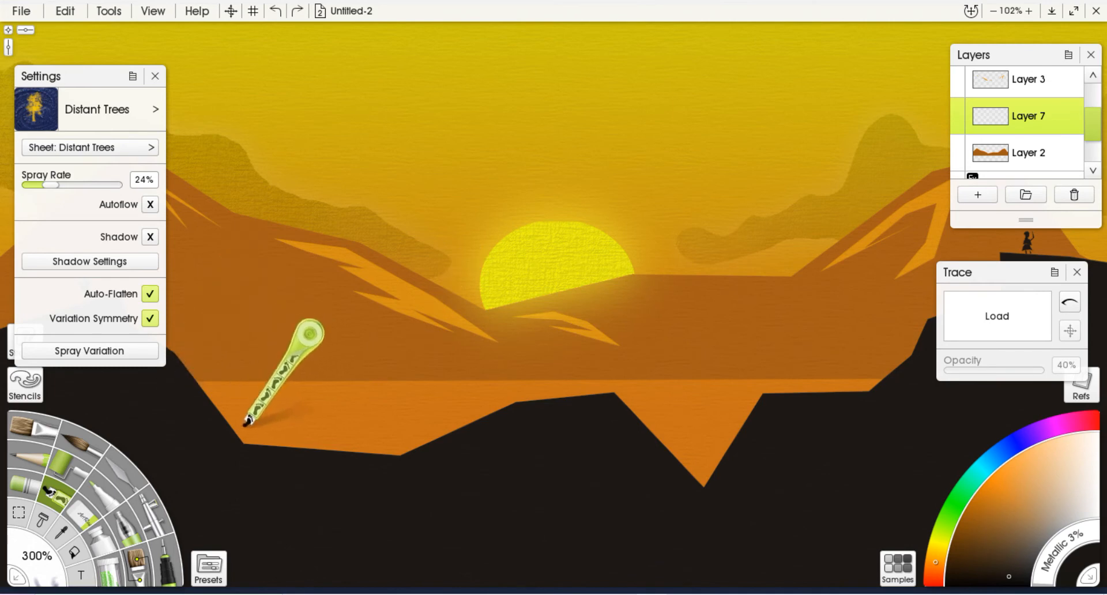
drag(246, 433, 260, 440)
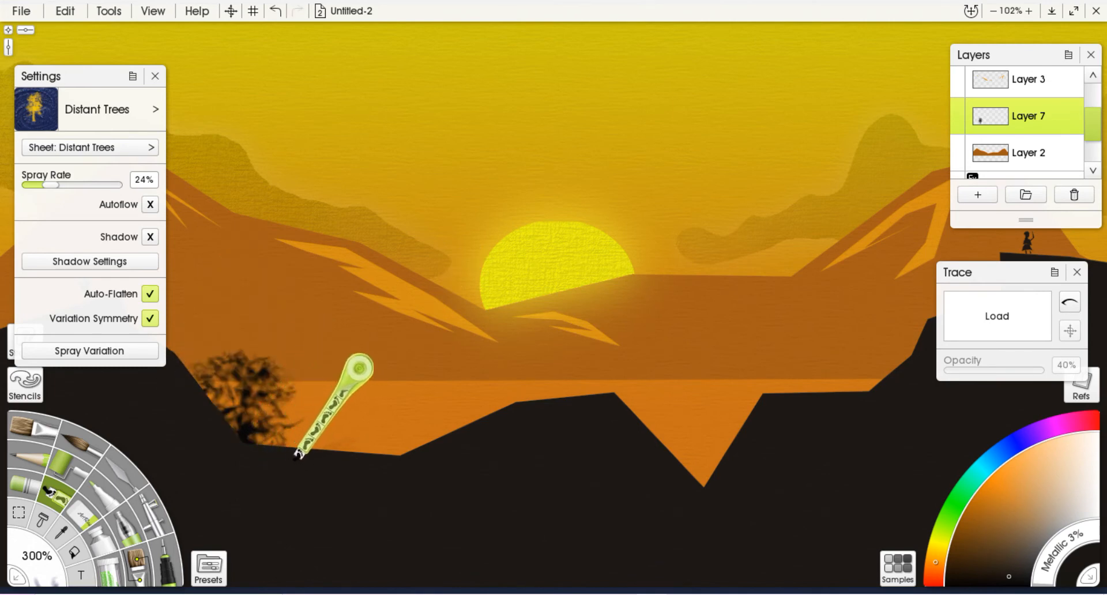
drag(298, 451, 317, 477)
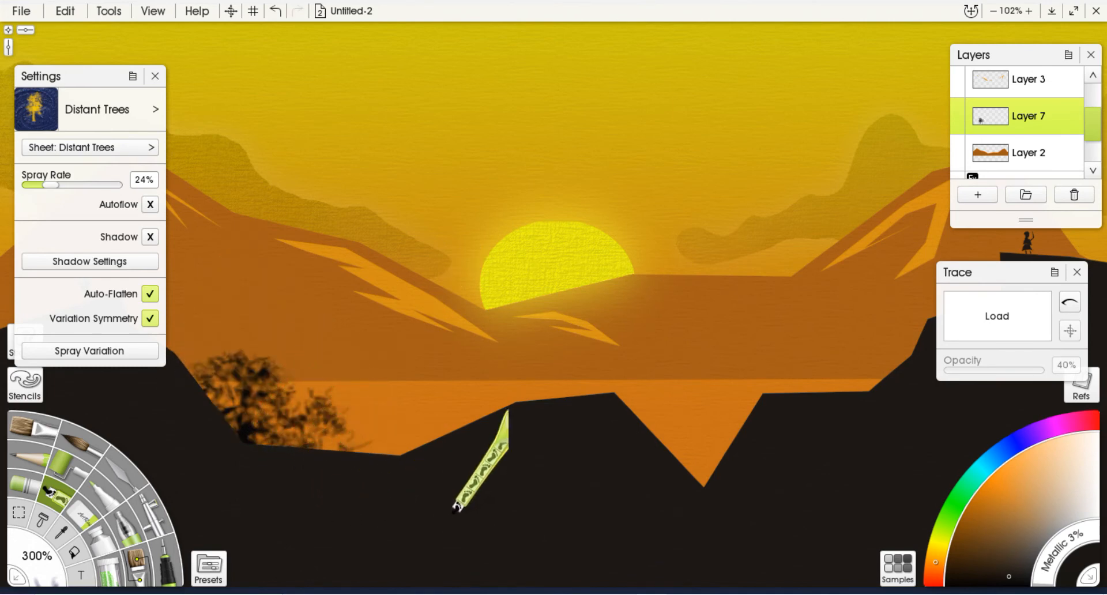
key(ctrl+z)
key(ctrl+z)
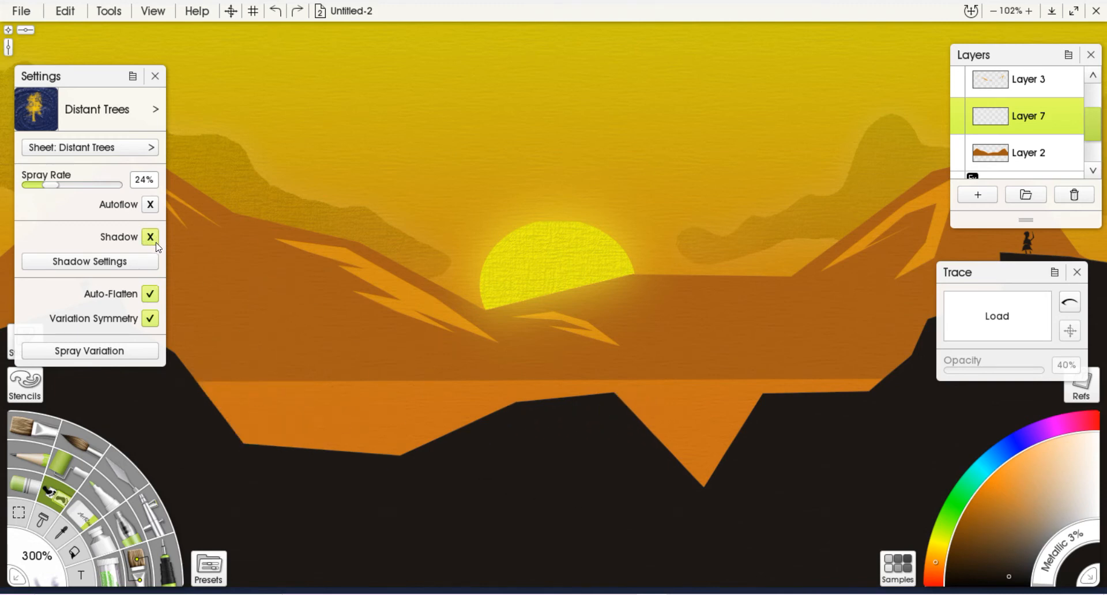
Change the Sticker Spray preset to Pines from the Nature Stamps group.
click(153, 115)
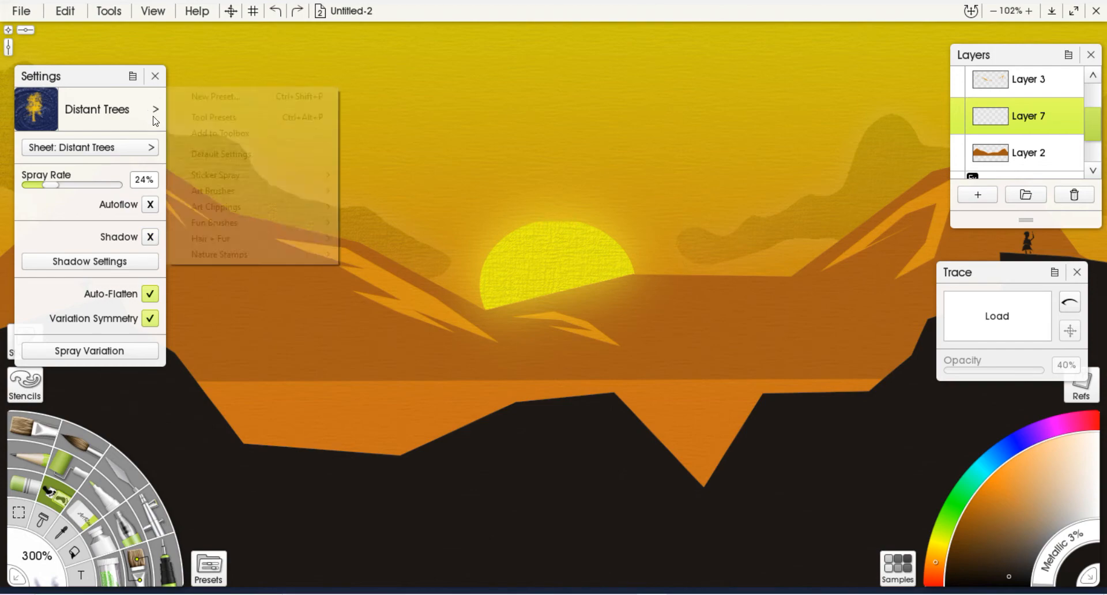
click(264, 115)
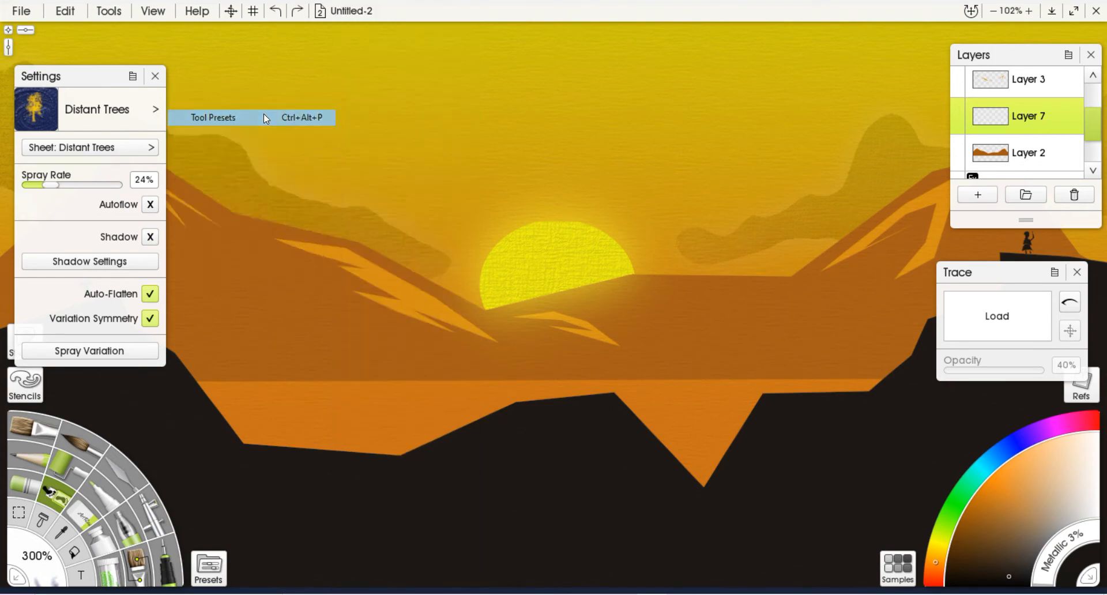
drag(393, 136, 392, 234)
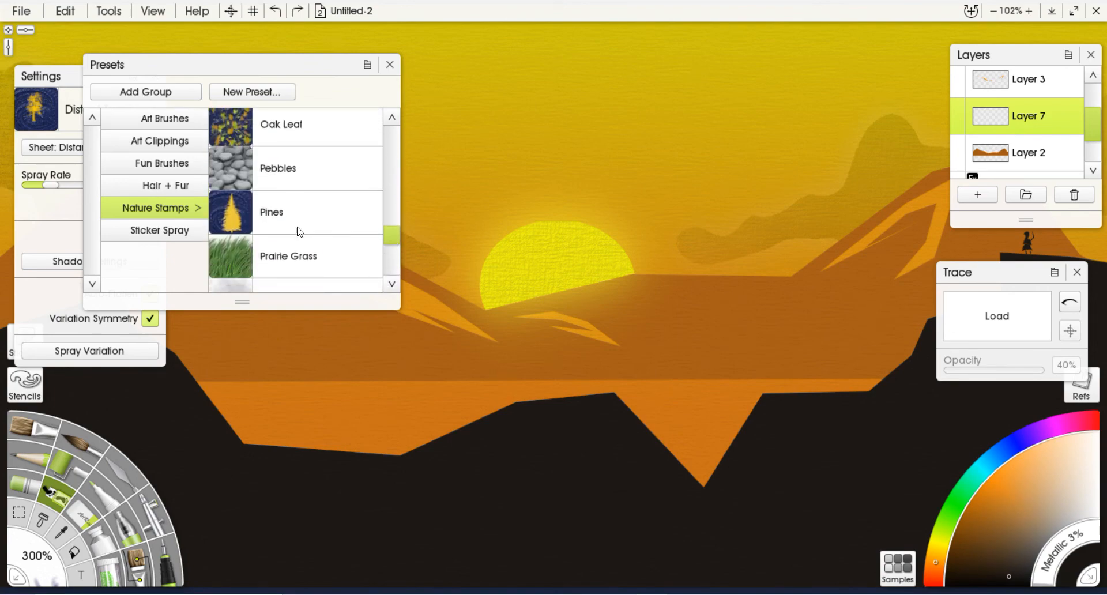
click(311, 213)
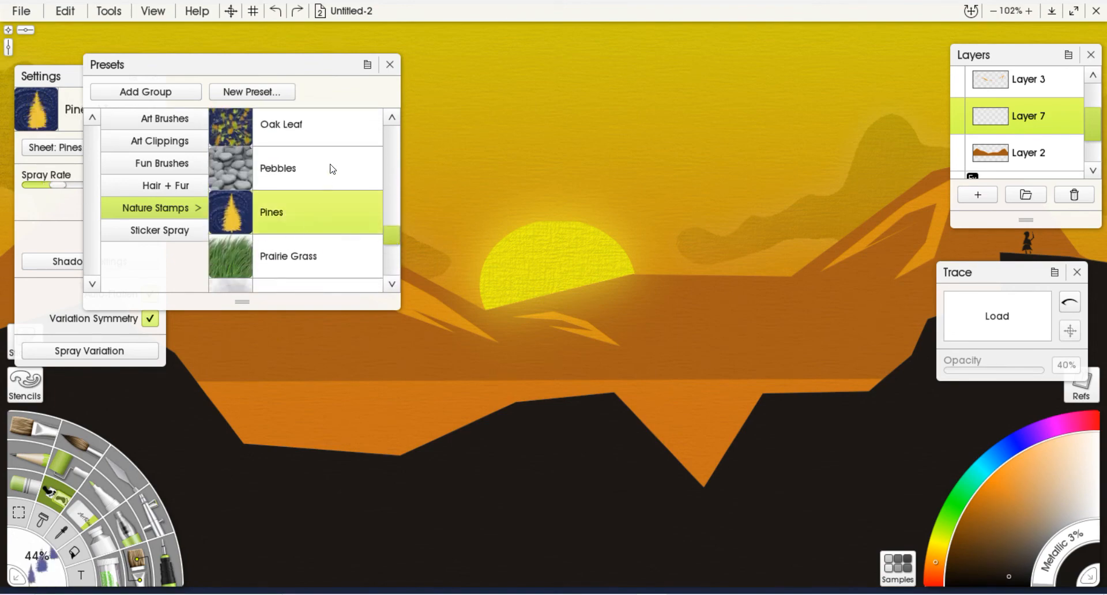
click(391, 65)
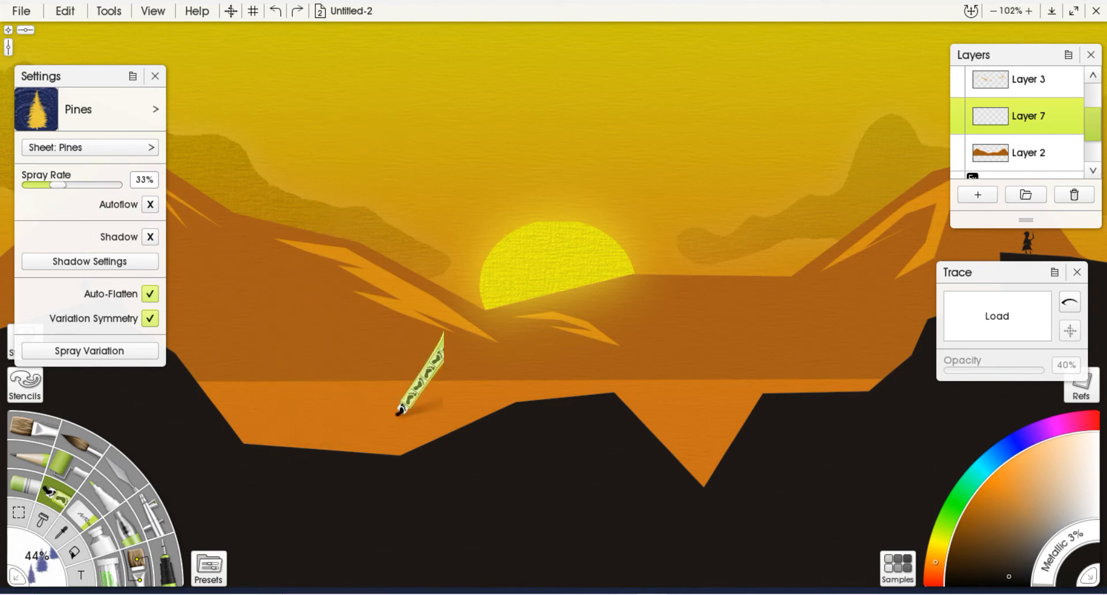
Stamp seven pines at 150% tool size along the left slope and the low valley edge of the dark foreground.
click(67, 567)
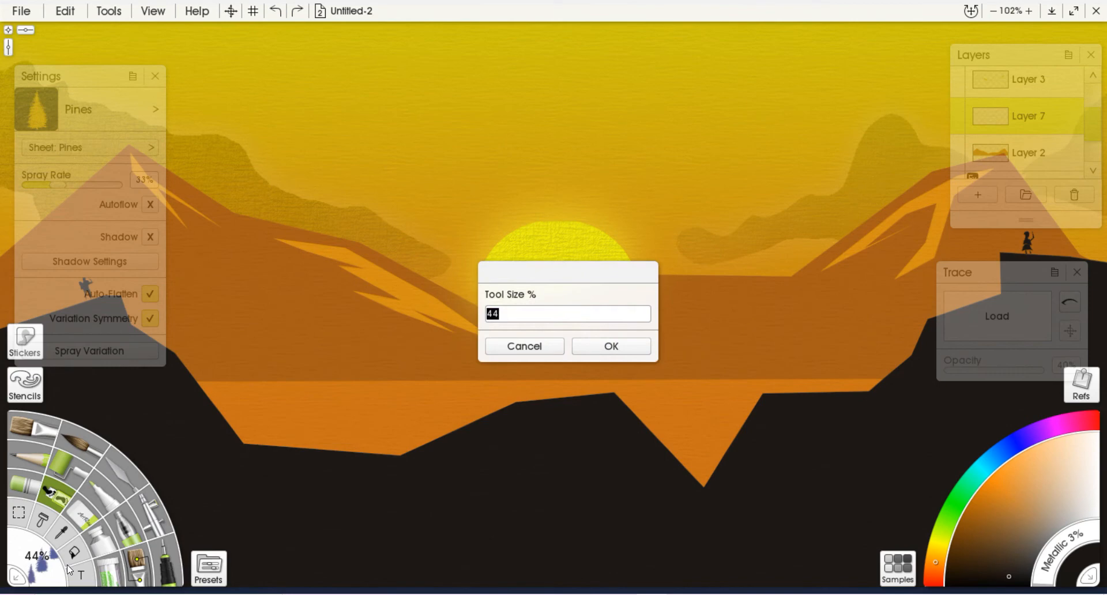
text(150)
key(Return)
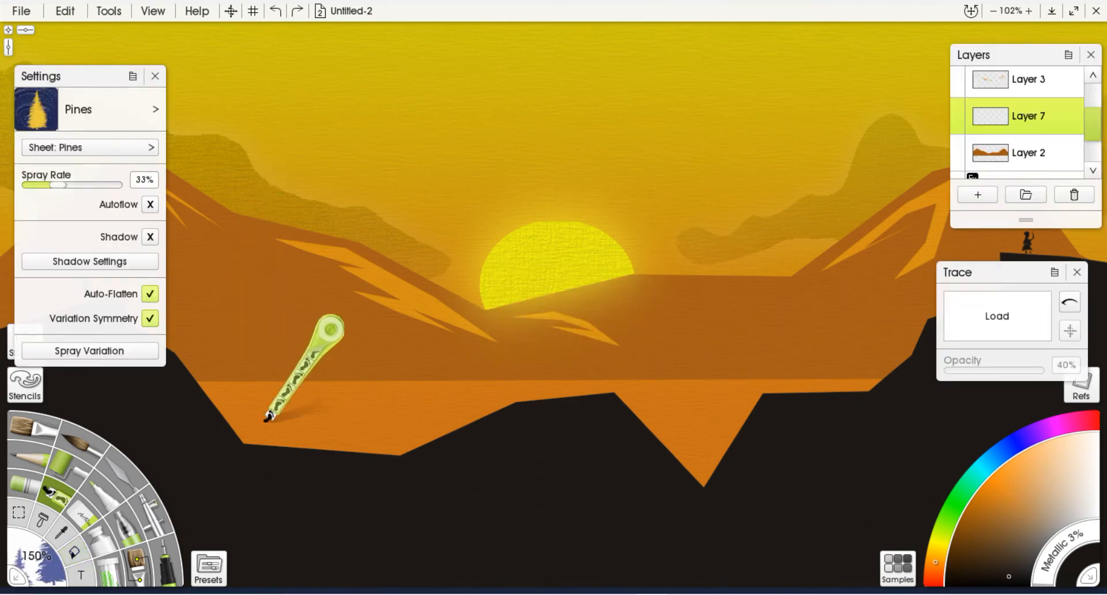
click(253, 450)
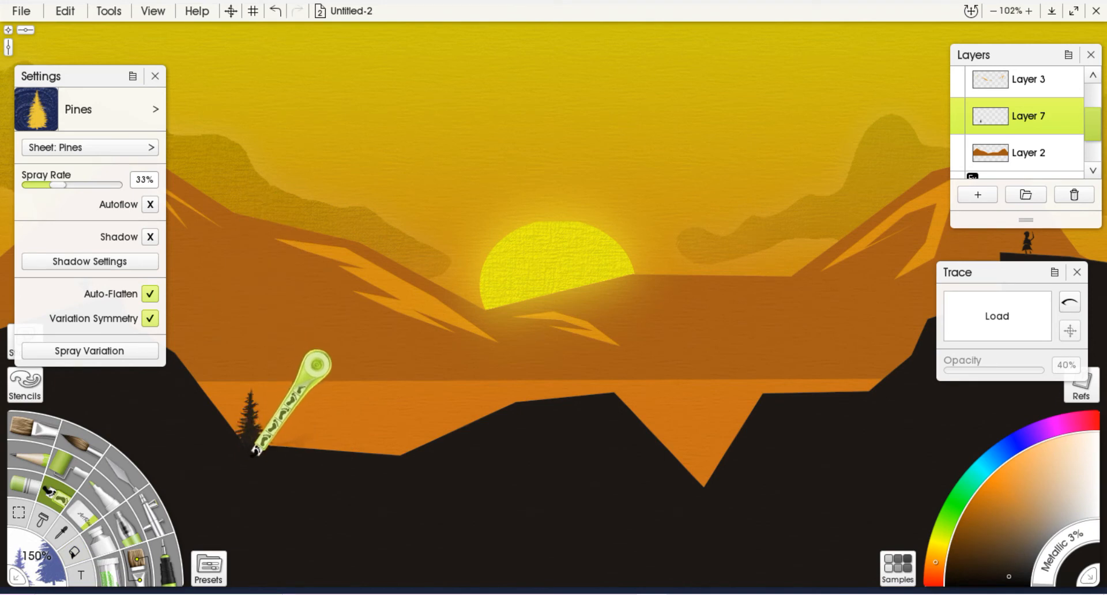
click(270, 448)
click(308, 446)
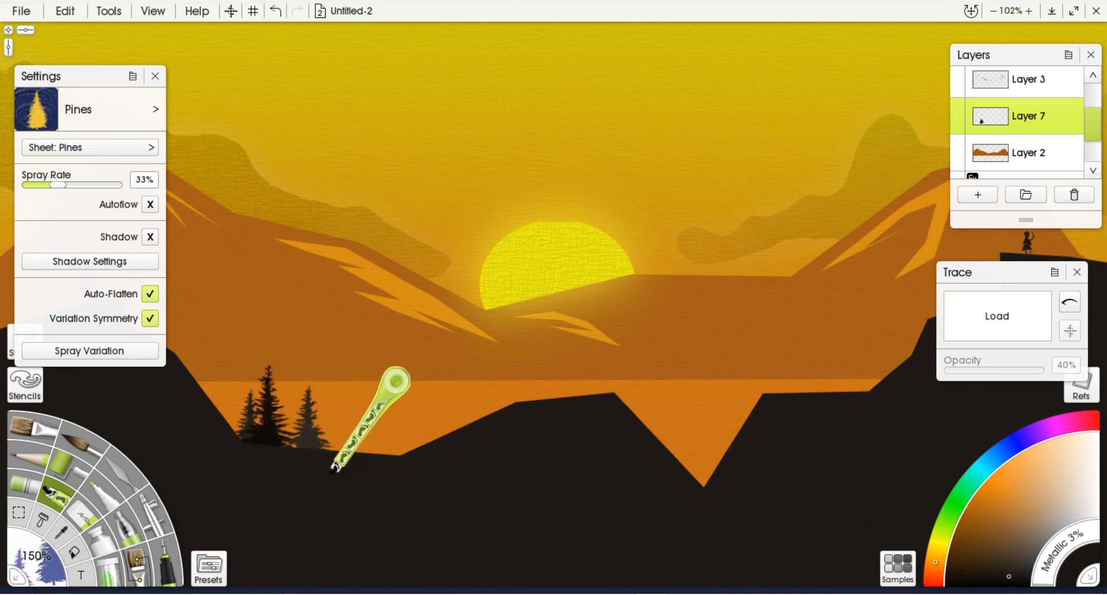
click(223, 403)
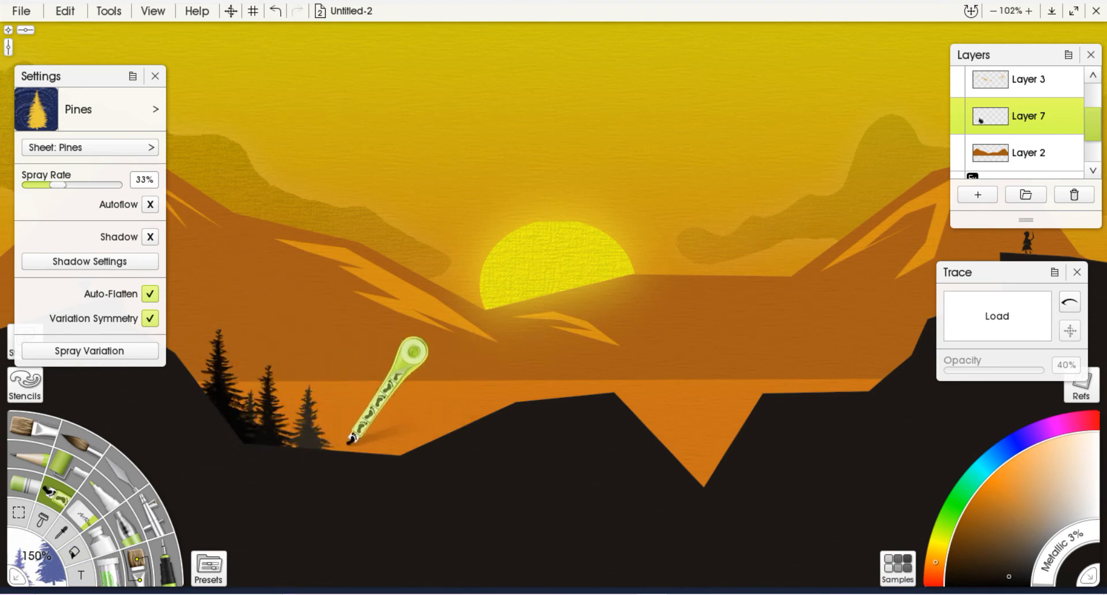
click(332, 448)
click(370, 453)
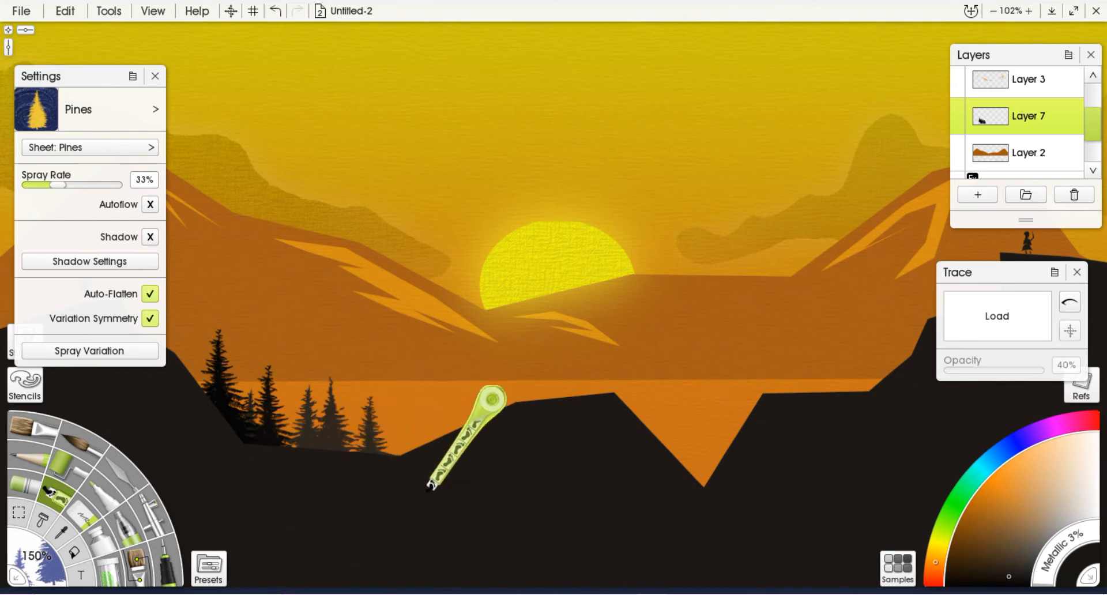
click(408, 451)
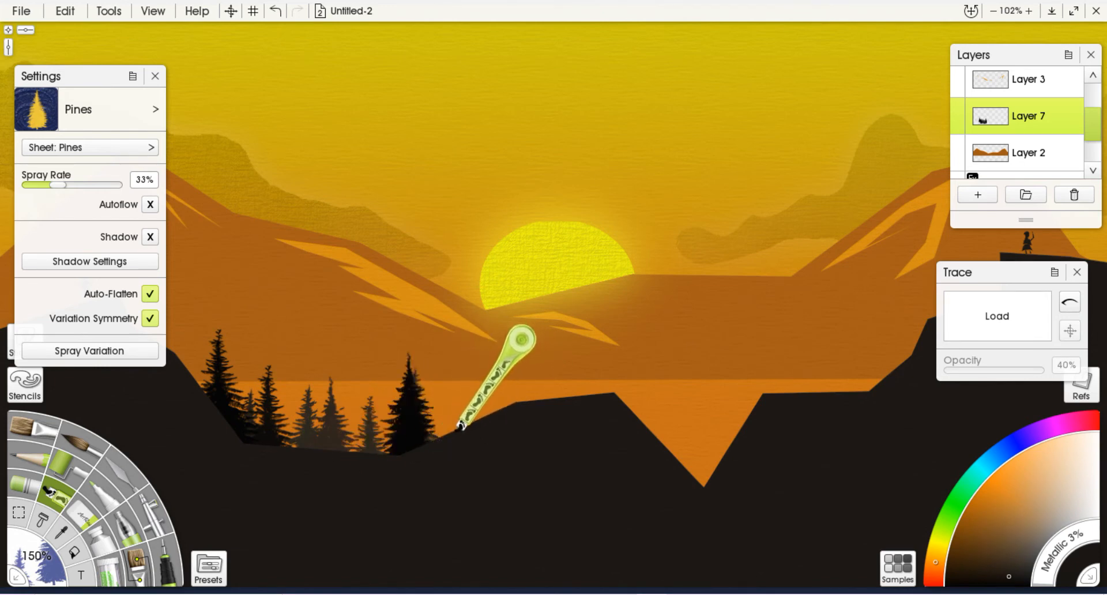
Continue the row of pines over the central foreground hump, down into the V-shaped notch and up its right edge.
click(457, 443)
click(499, 433)
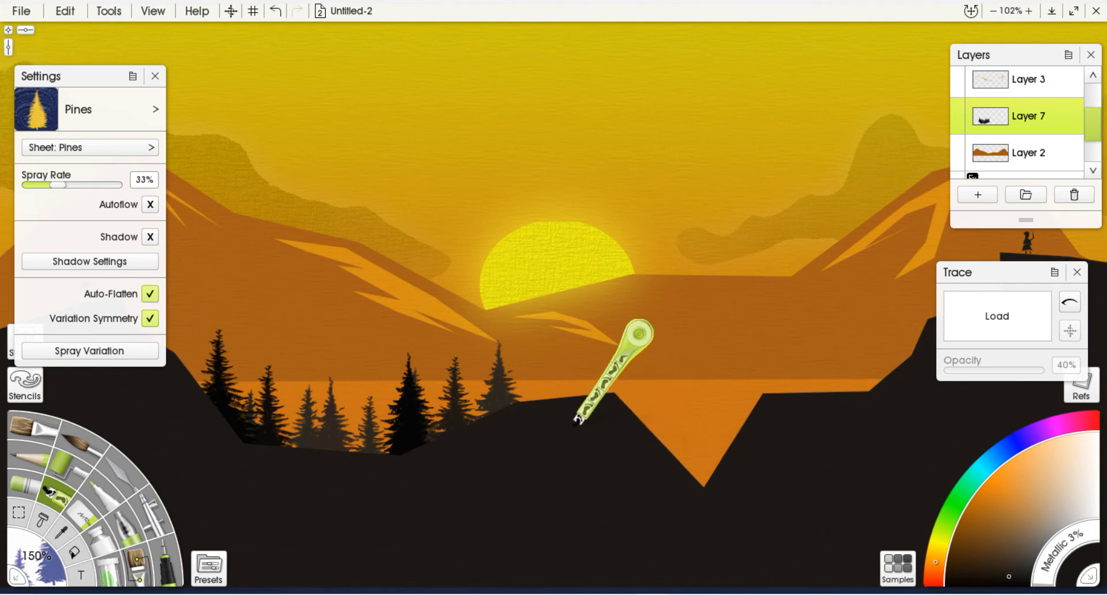
click(551, 399)
click(617, 404)
click(667, 453)
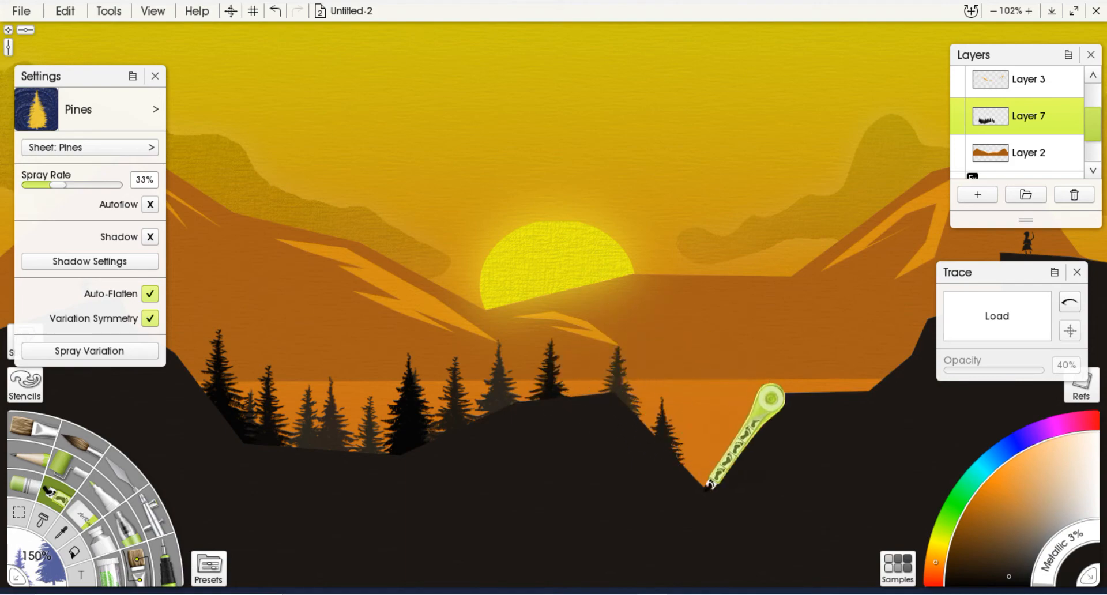
click(708, 476)
click(758, 409)
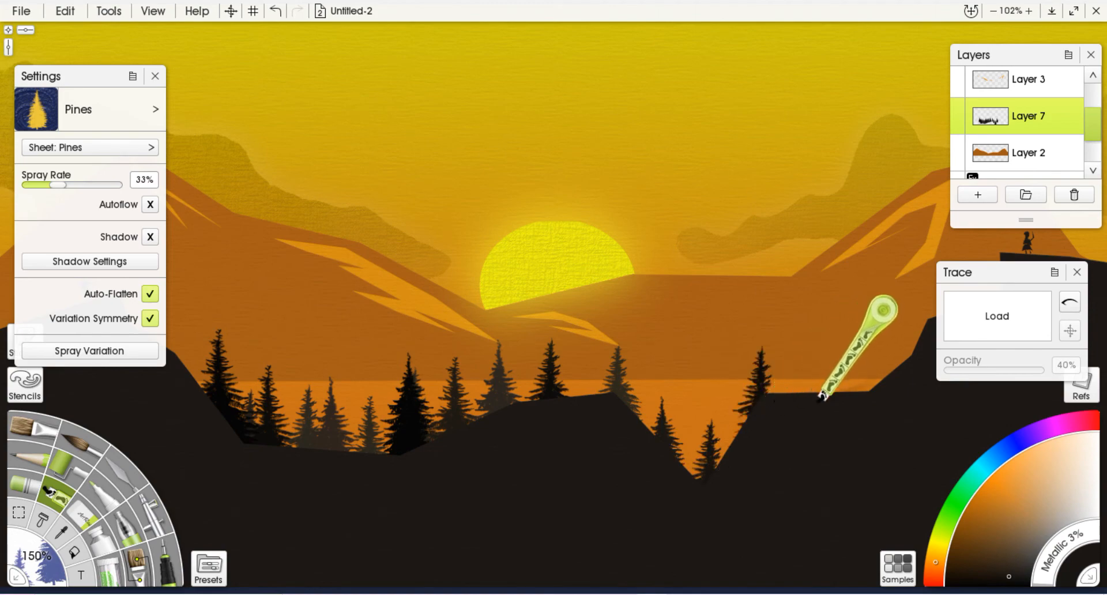
Stamp pines along the right foreground shelf and up the slope toward the right figure's cliff.
click(823, 389)
drag(855, 393, 703, 416)
click(760, 381)
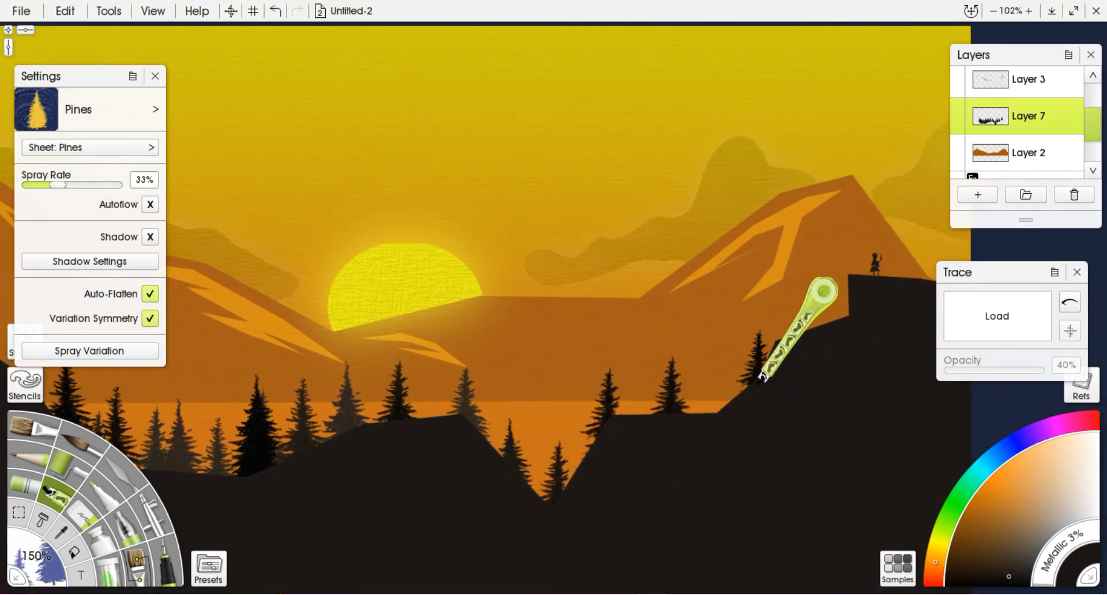
click(730, 403)
click(815, 334)
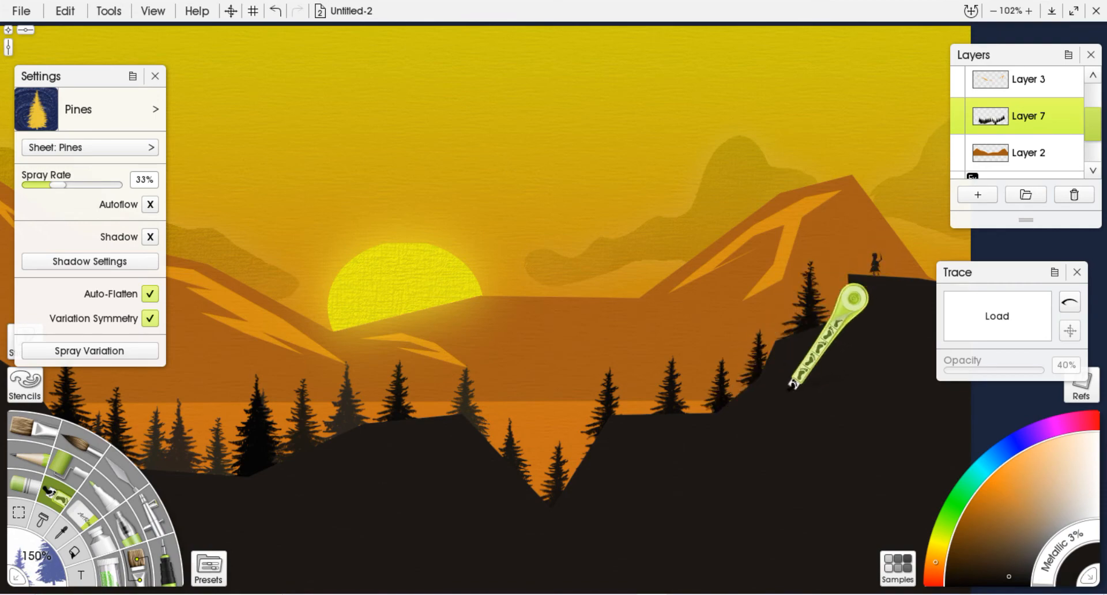
Fill the V-shaped notch in the foreground with two more pine stamps.
scroll(715, 392, down, 3)
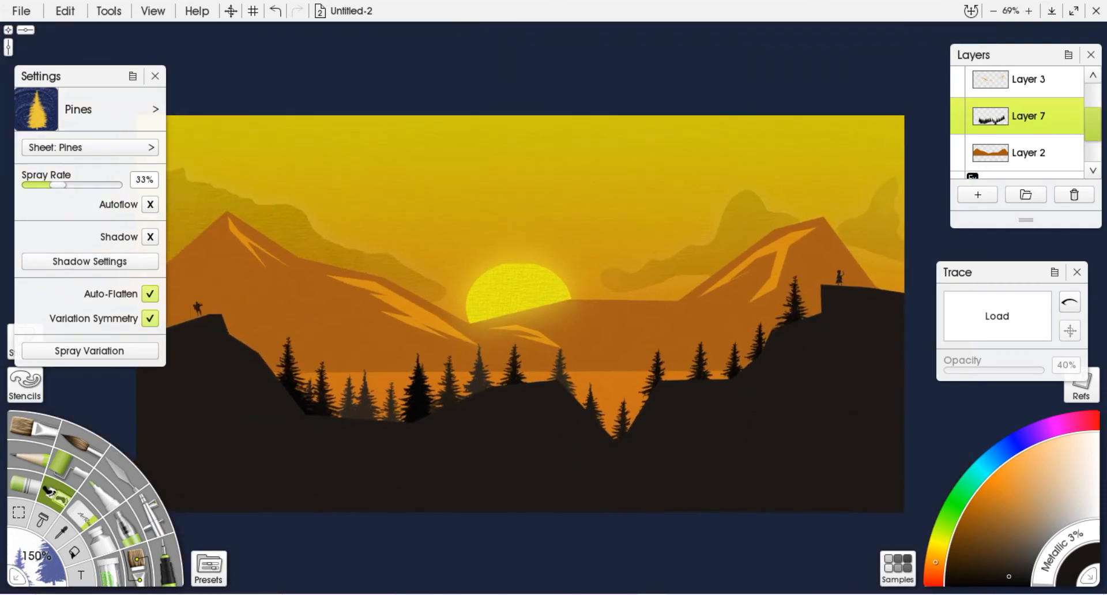
drag(713, 387, 669, 412)
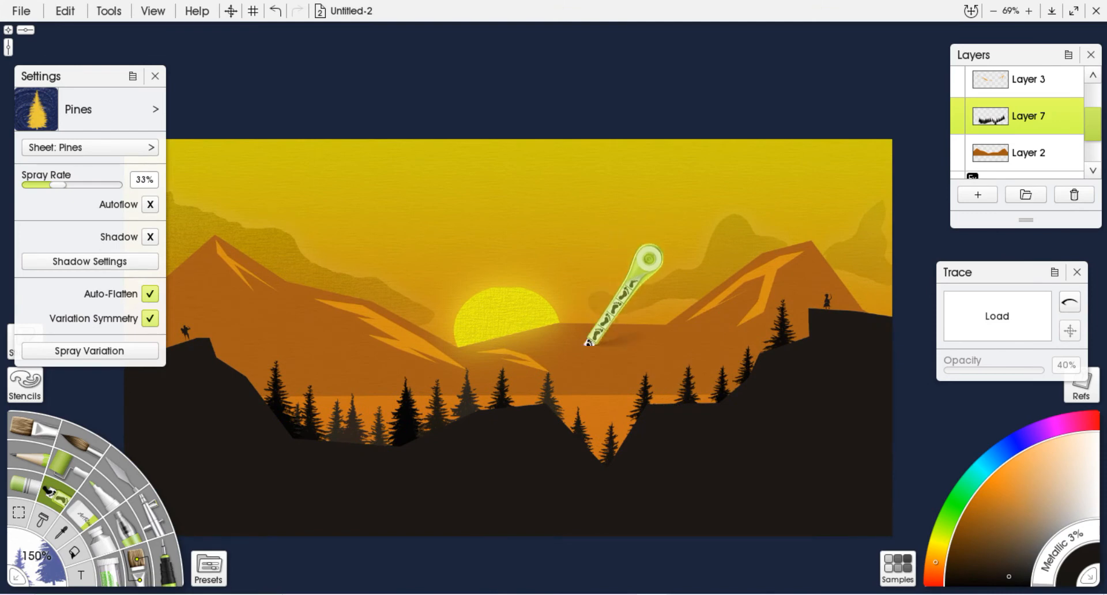
click(598, 443)
click(616, 443)
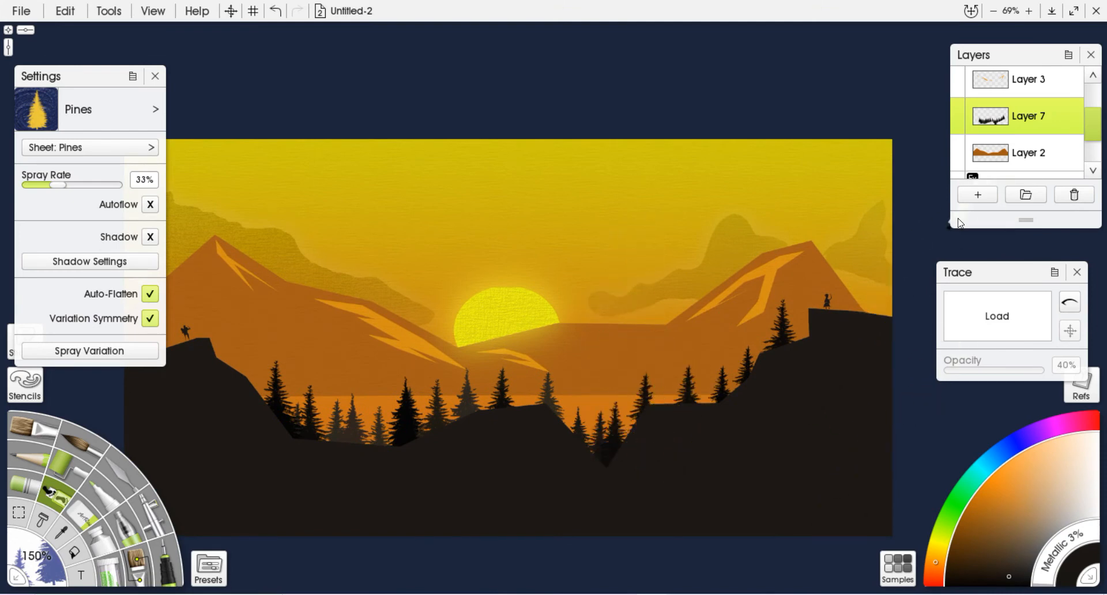
Add a Glow effect to the pine layer, Layer 7, with the glow colour set to yellow RGB 212, 212, 6.
right_click(1078, 118)
click(904, 163)
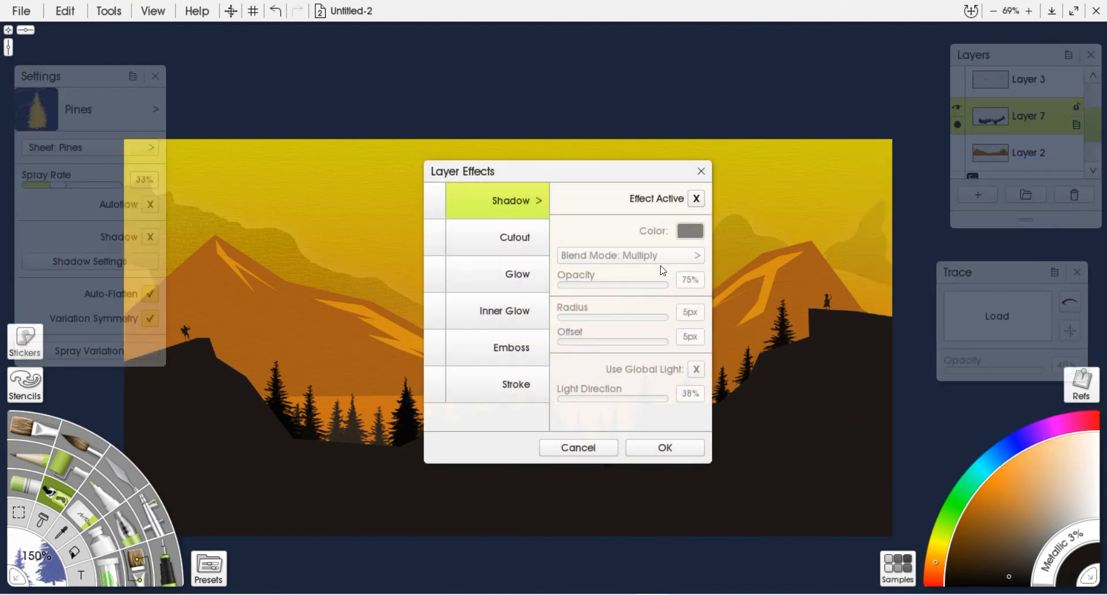
click(433, 276)
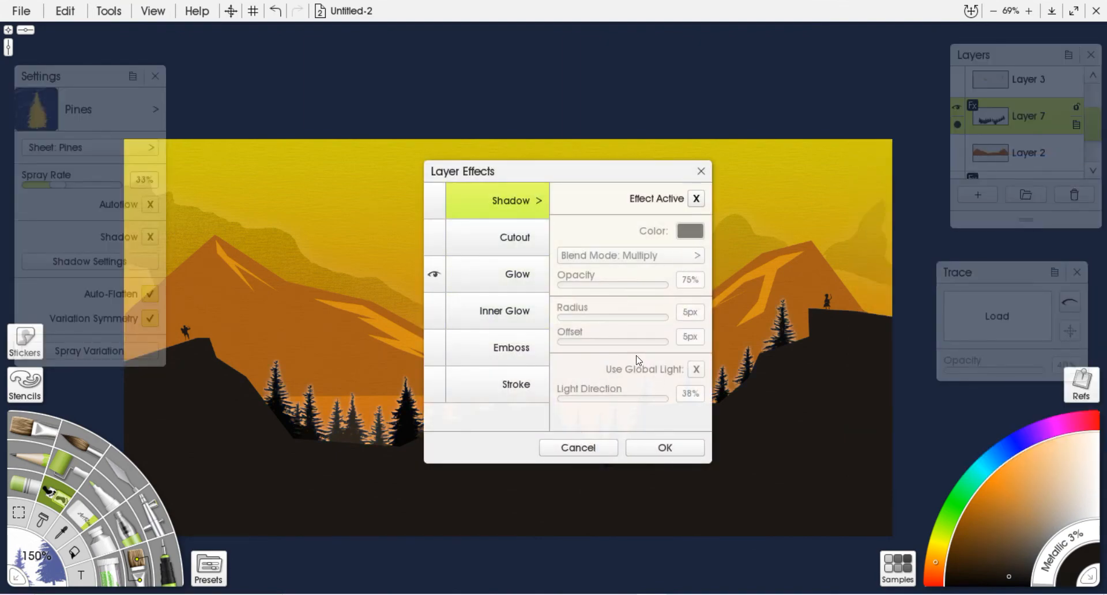
click(542, 279)
click(699, 231)
drag(491, 242, 481, 235)
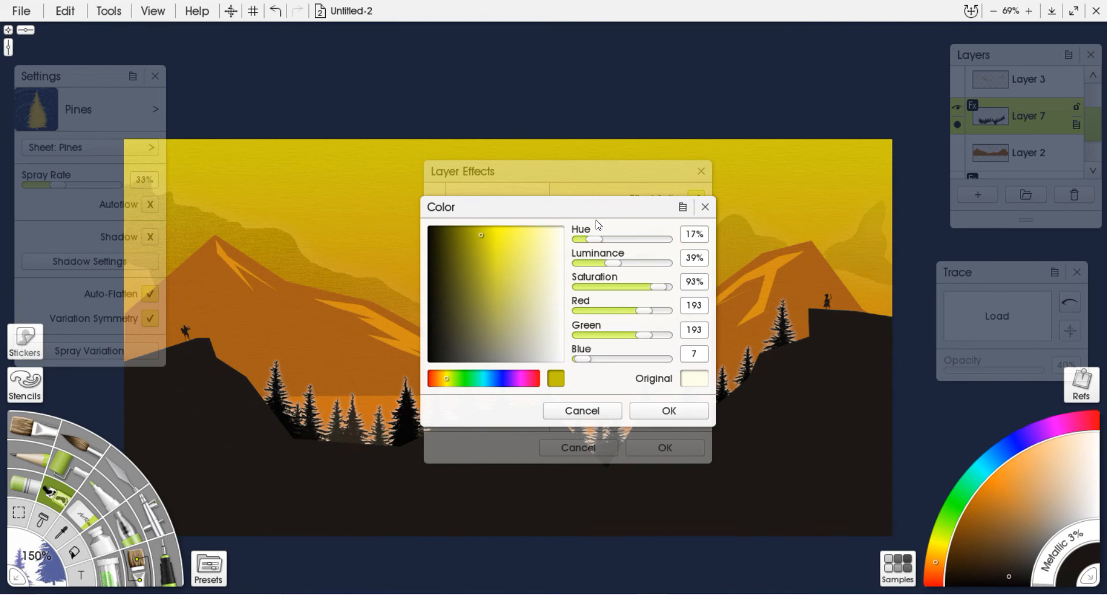
drag(488, 235, 487, 234)
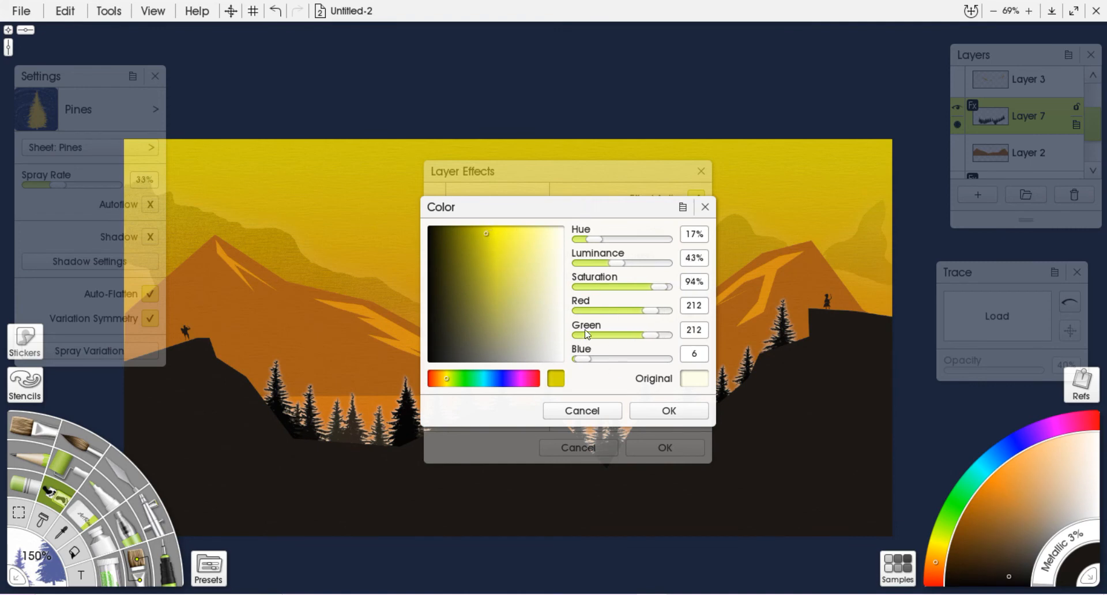
click(661, 412)
click(672, 454)
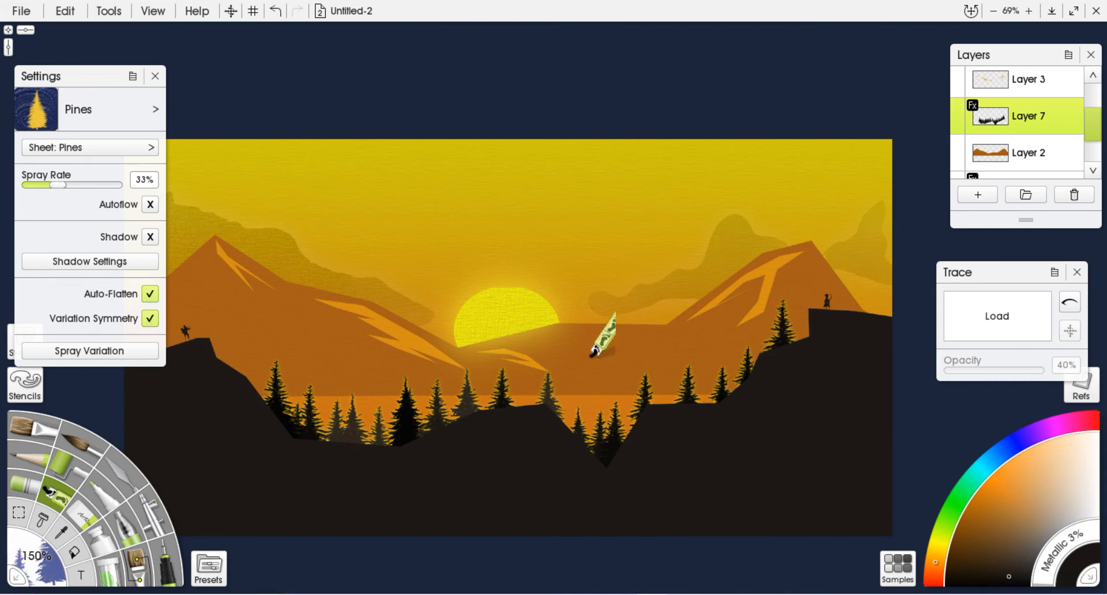
Toggle the visibility of Layer 4 and Layer 6 off and on to identify them, and select the foreground layer, Layer 6.
drag(1092, 123, 1094, 96)
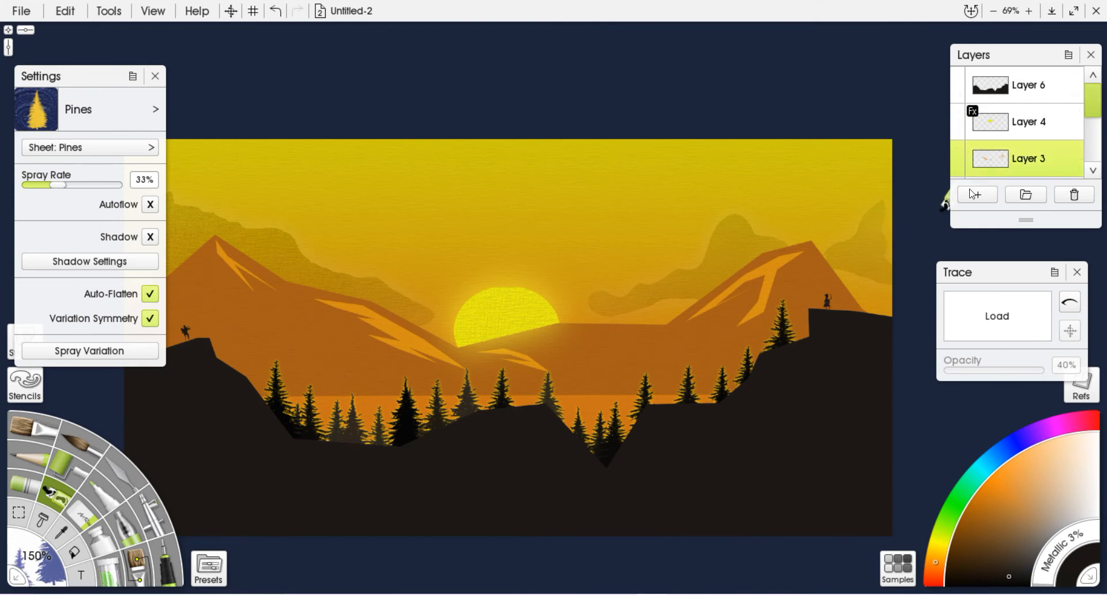
click(959, 118)
click(959, 118)
click(958, 77)
click(958, 77)
click(990, 88)
Try a Shadow layer effect on the dark foreground layer, Layer 6.
click(1076, 94)
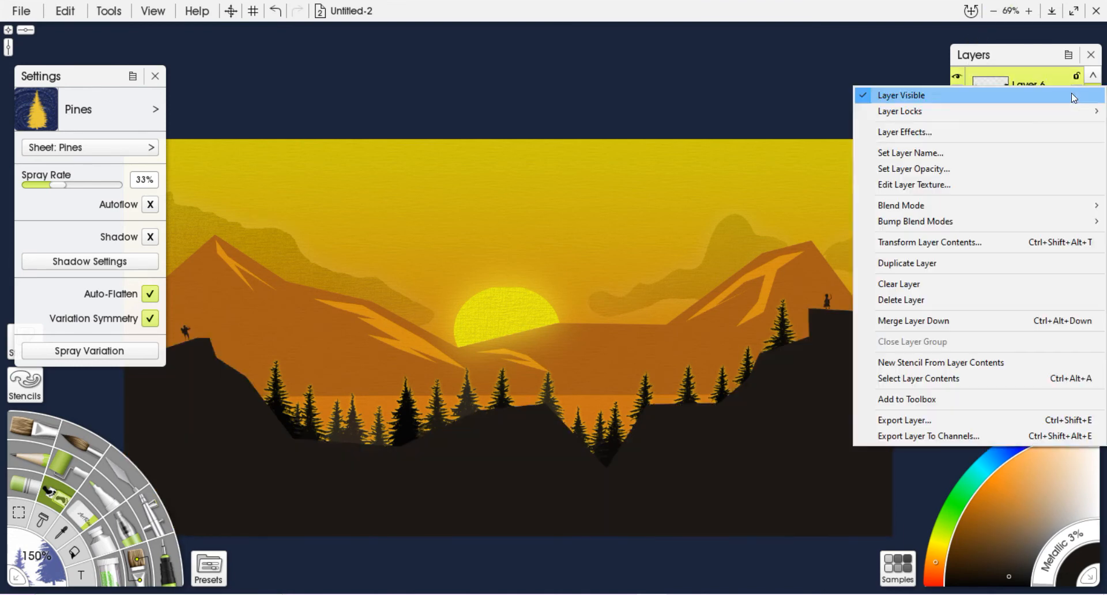
click(903, 132)
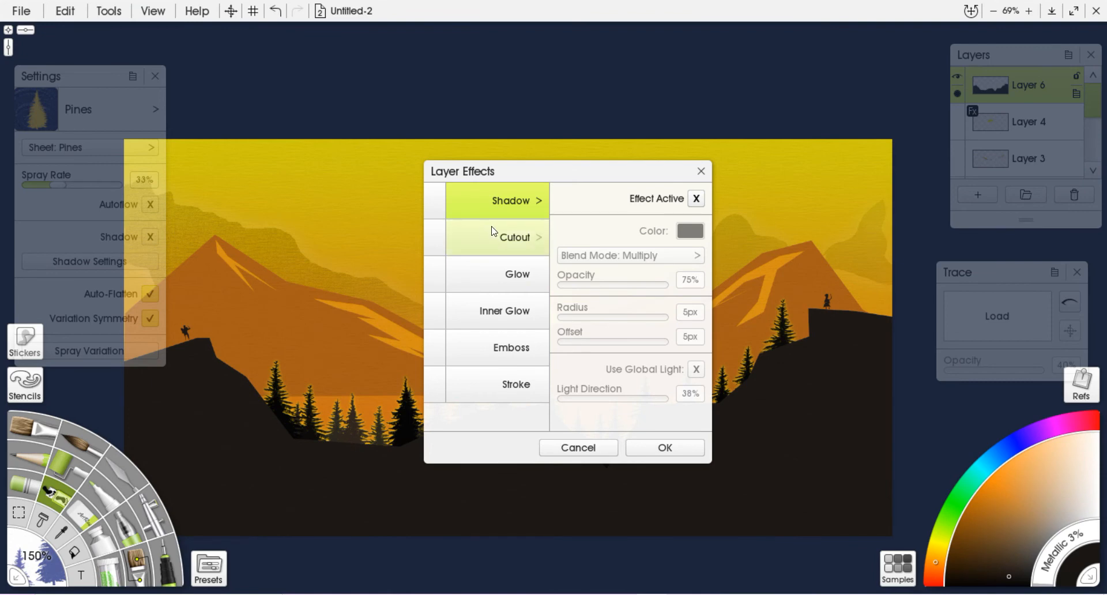
click(440, 207)
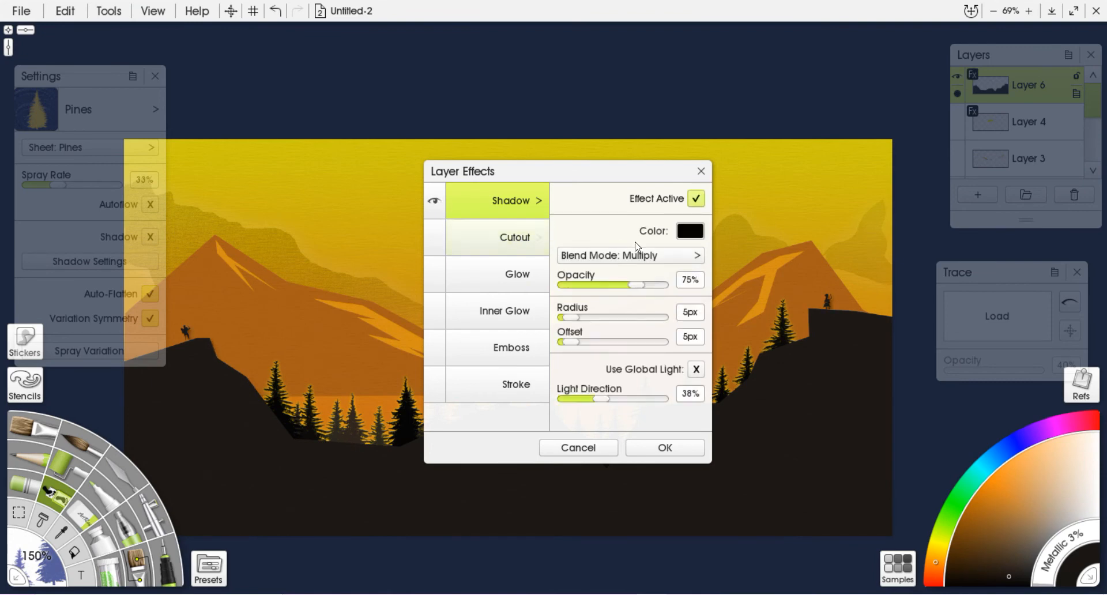
Set the foreground layer's shadow colour to yellow RGB 234, 230, 9 and apply the effect.
click(689, 233)
drag(445, 383, 449, 378)
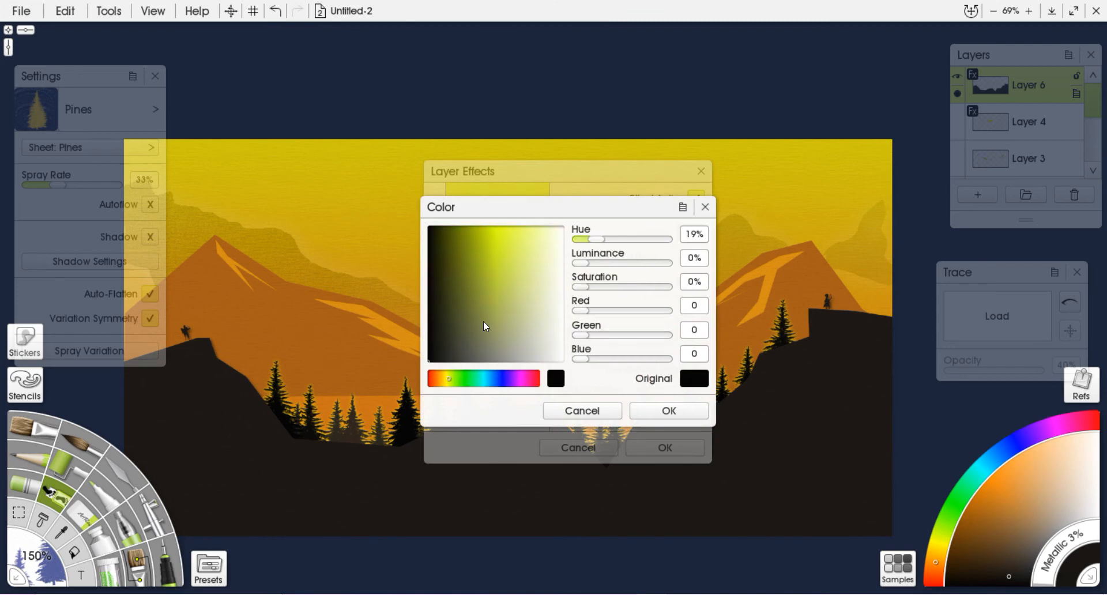
drag(497, 261, 496, 234)
drag(448, 382, 445, 383)
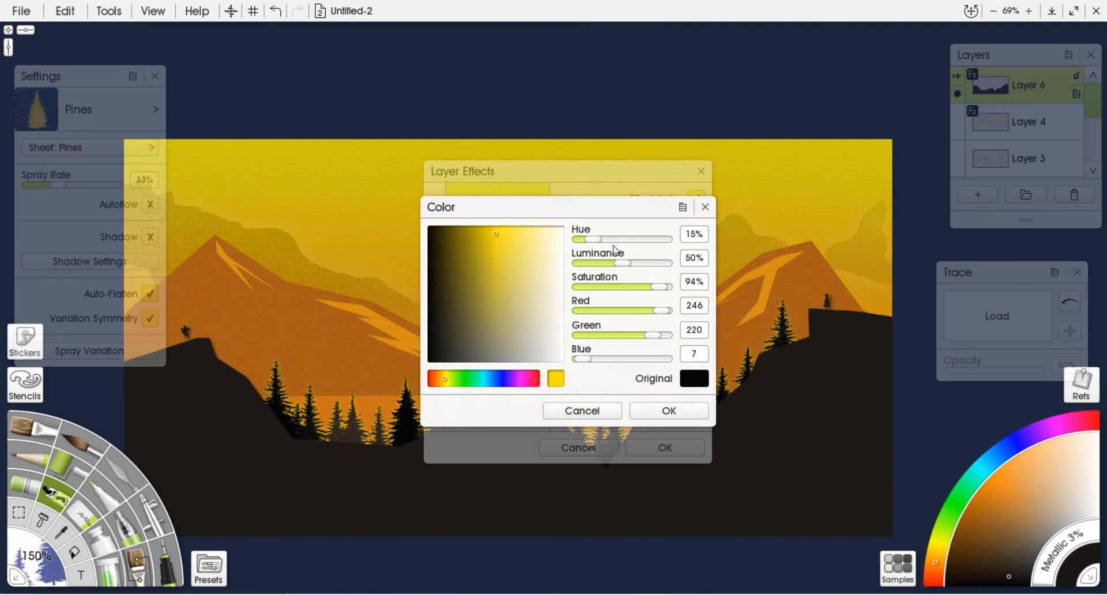
mouse_move(604, 244)
mouse_down()
mouse_move(618, 248)
mouse_move(593, 248)
mouse_move(620, 254)
mouse_move(596, 253)
mouse_up()
drag(492, 247, 488, 241)
mouse_move(594, 239)
mouse_down()
mouse_move(602, 241)
mouse_move(591, 238)
mouse_up()
drag(485, 242, 493, 236)
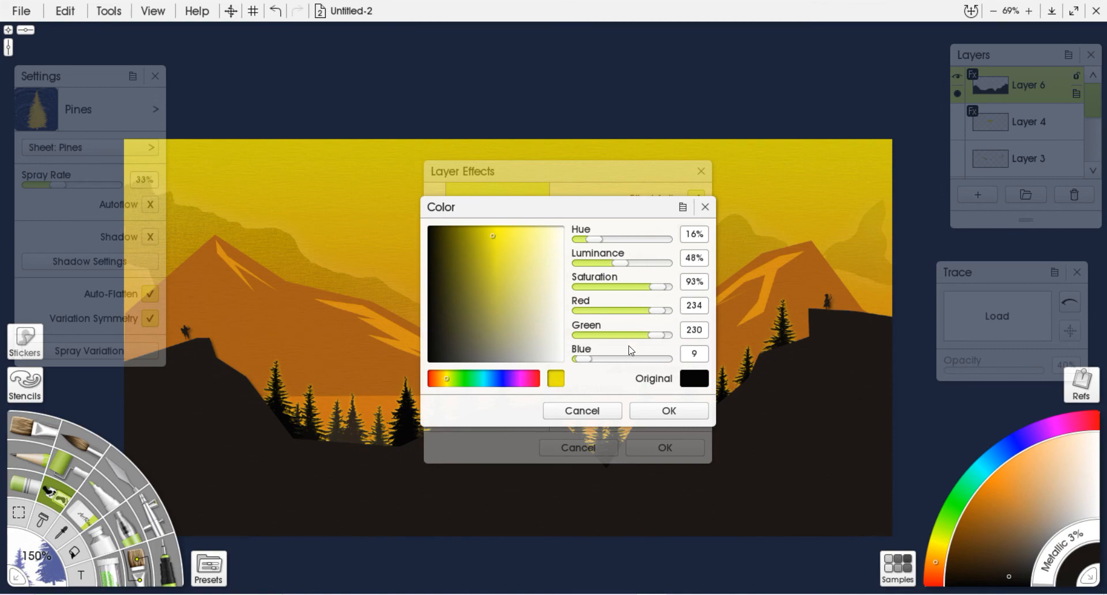
click(663, 411)
click(652, 447)
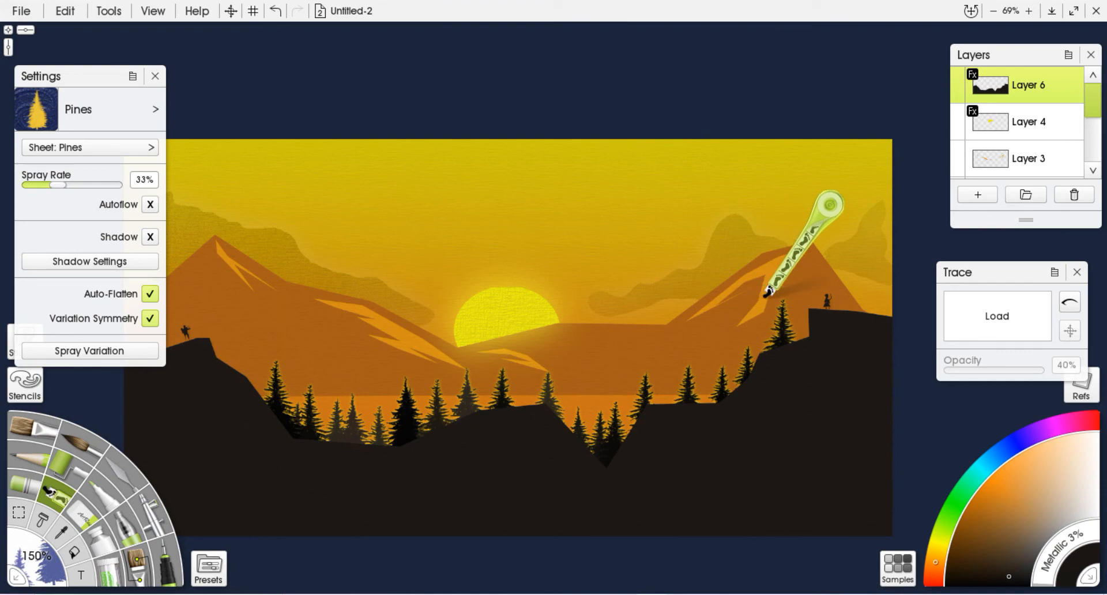
Strengthen the foreground layer's shadow to 100% opacity, 55 px radius and 22 px offset.
scroll(768, 345, up, 8)
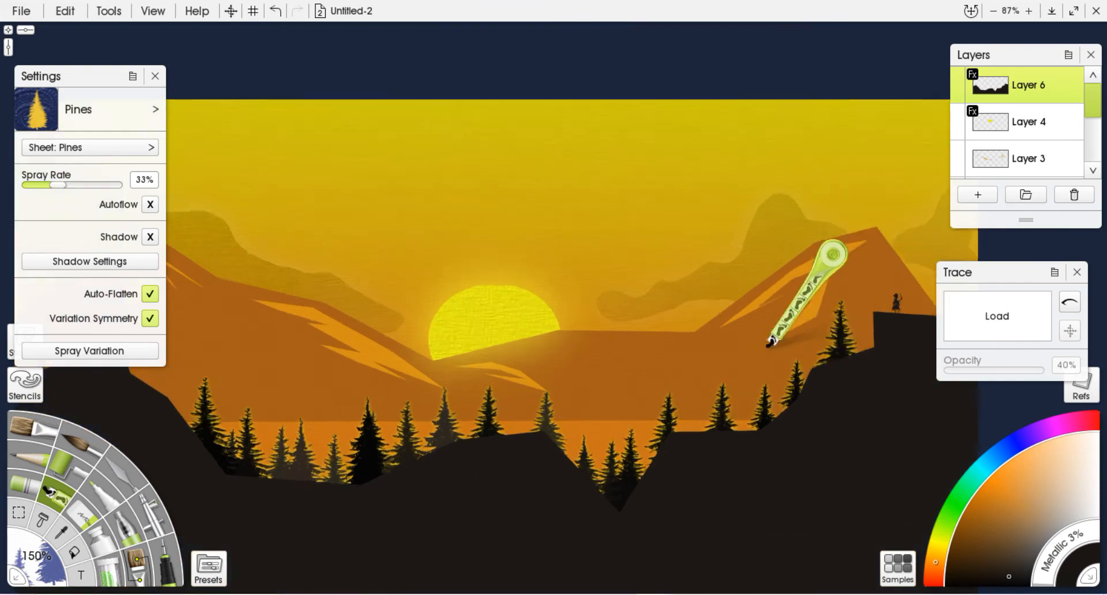
drag(767, 345, 250, 162)
scroll(252, 162, up, 6)
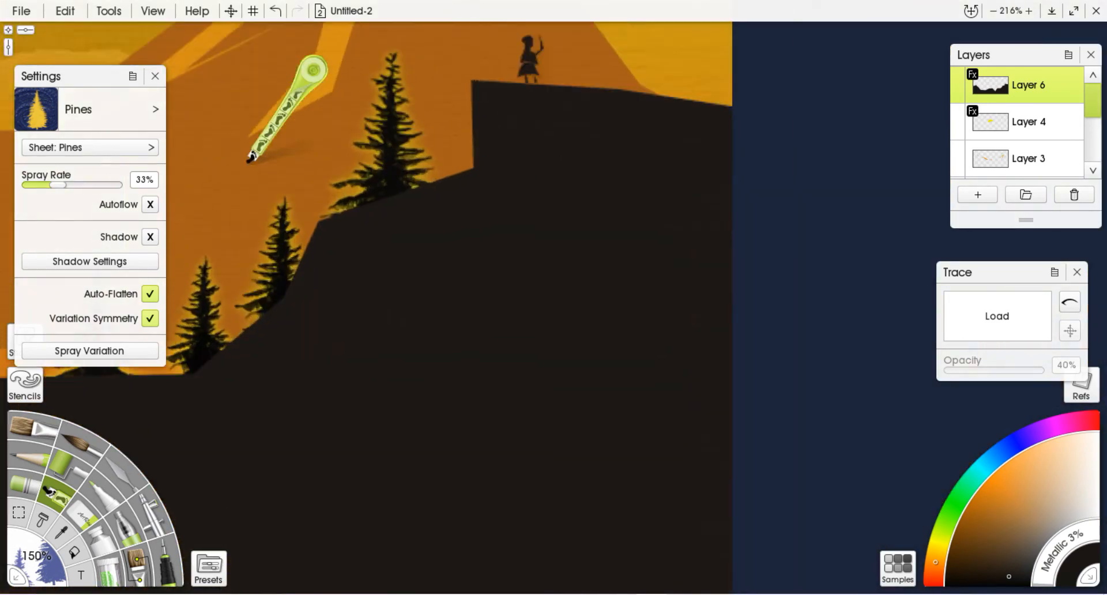
drag(398, 175, 488, 379)
scroll(594, 354, up, 10)
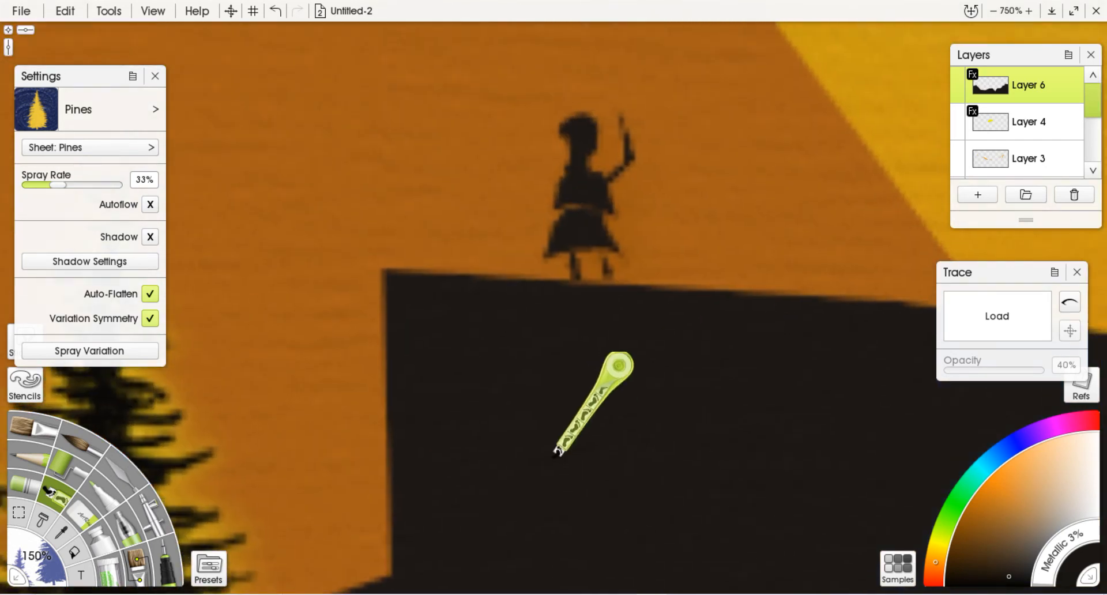
click(1077, 94)
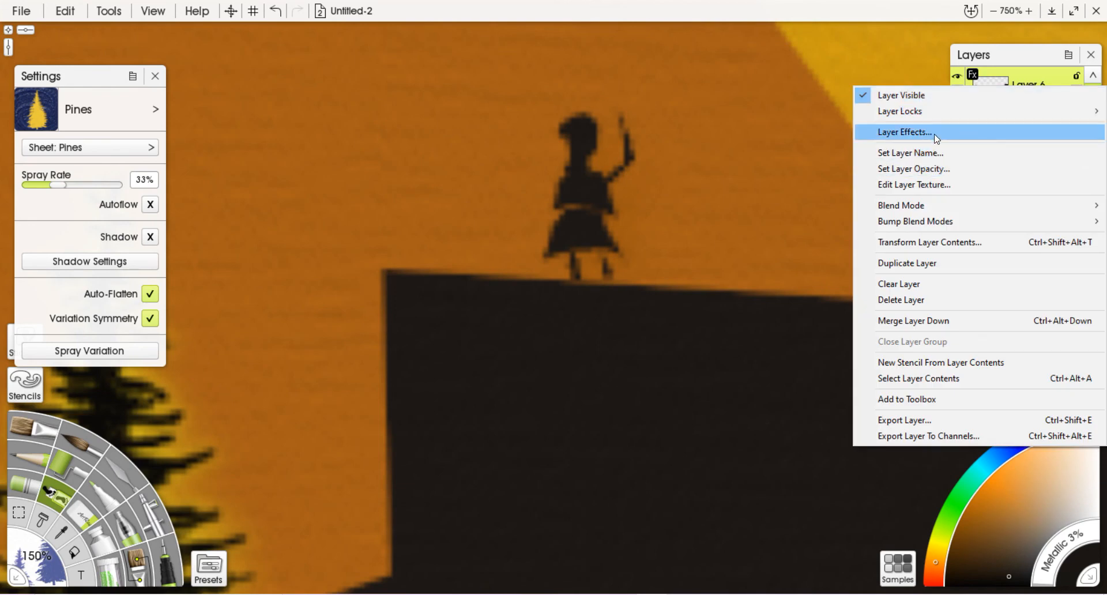
click(935, 134)
drag(634, 183, 805, 169)
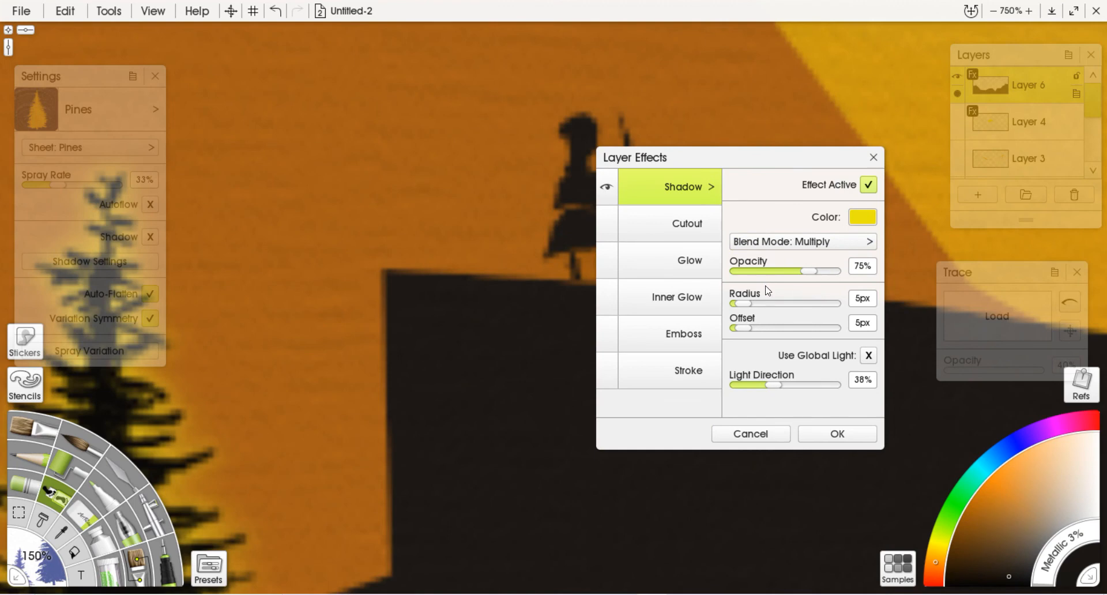
drag(826, 277, 842, 276)
drag(757, 311, 793, 309)
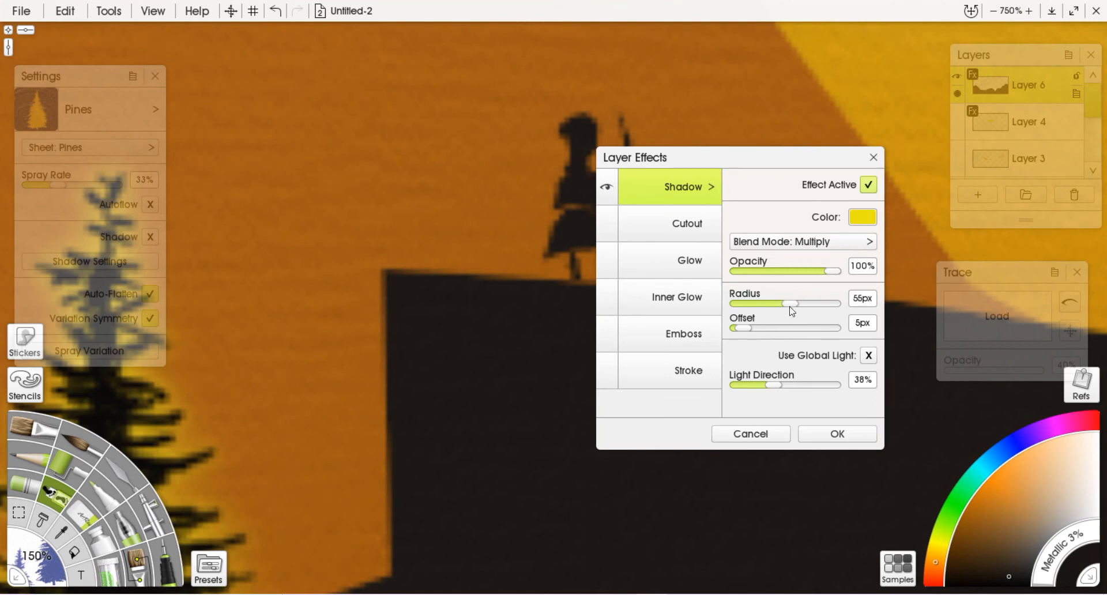
mouse_move(739, 333)
mouse_down()
mouse_move(784, 332)
mouse_move(761, 335)
mouse_up()
click(859, 435)
Turn off the Shadow effect on Layer 6 and activate its Cutout effect instead.
scroll(481, 214, down, 3)
scroll(481, 214, down, 10)
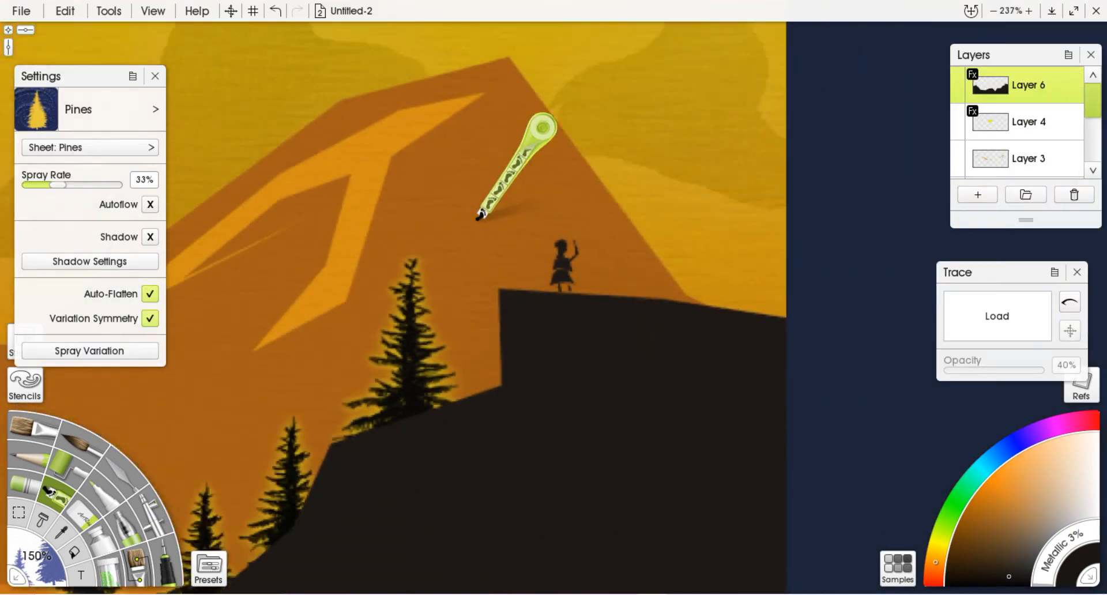
scroll(574, 211, up, 4)
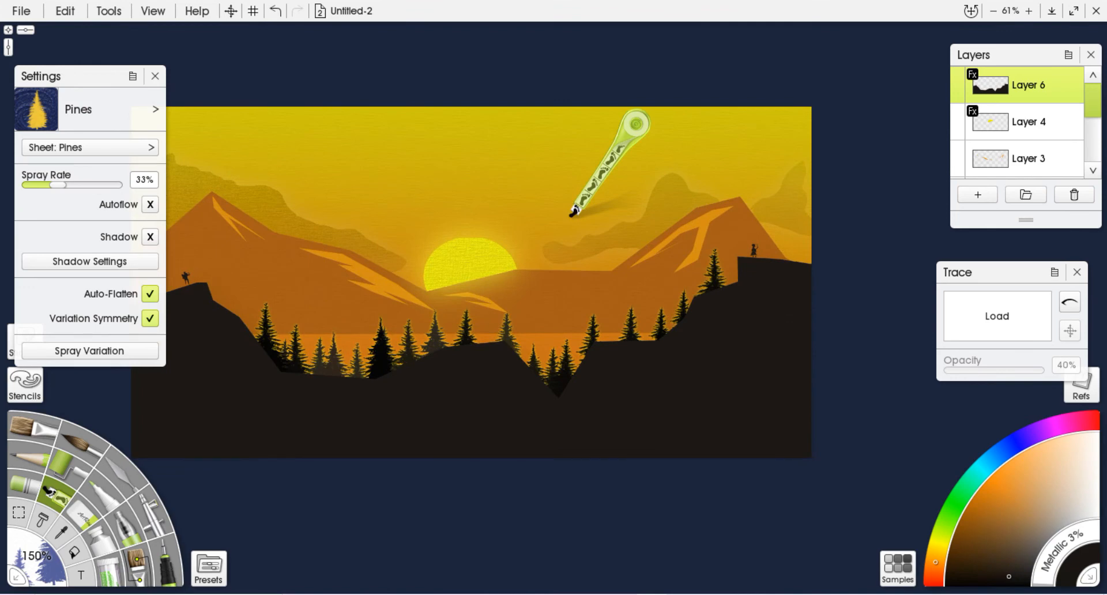
scroll(447, 276, up, 5)
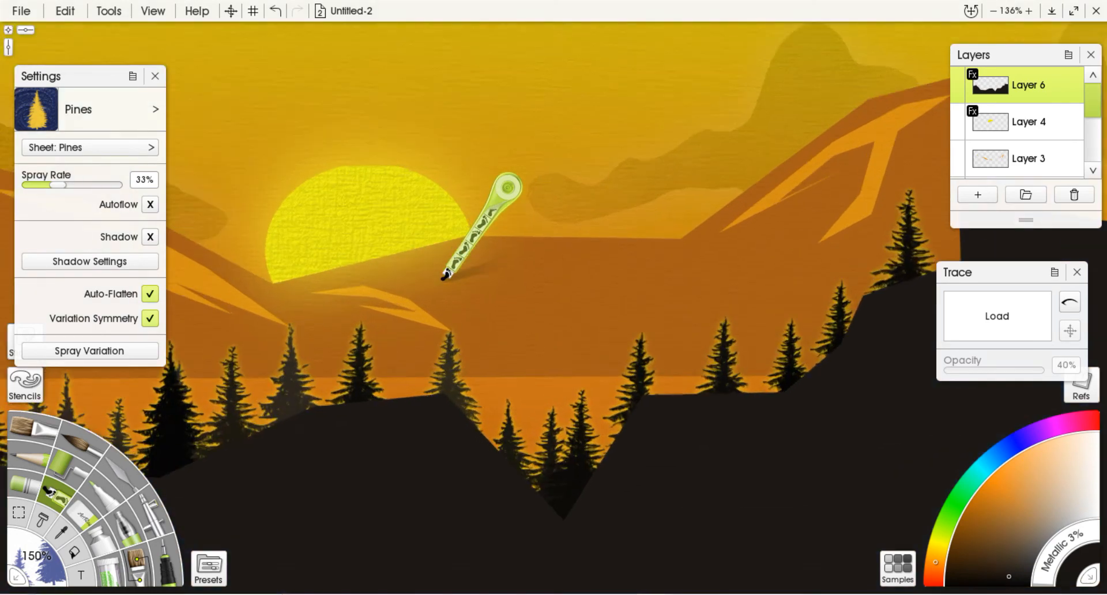
scroll(447, 277, up, 2)
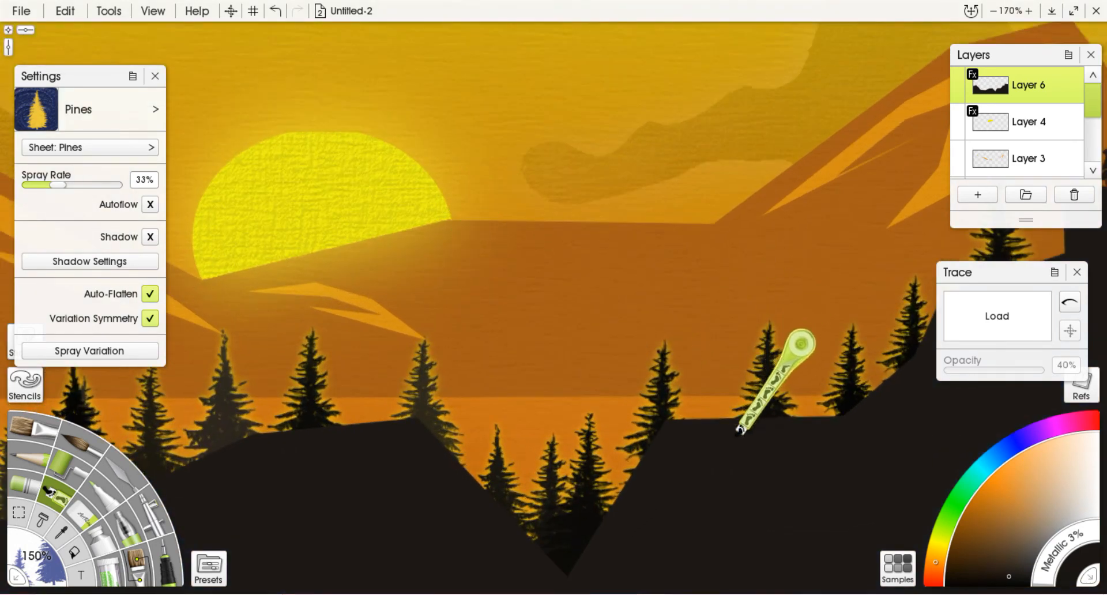
right_click(1062, 102)
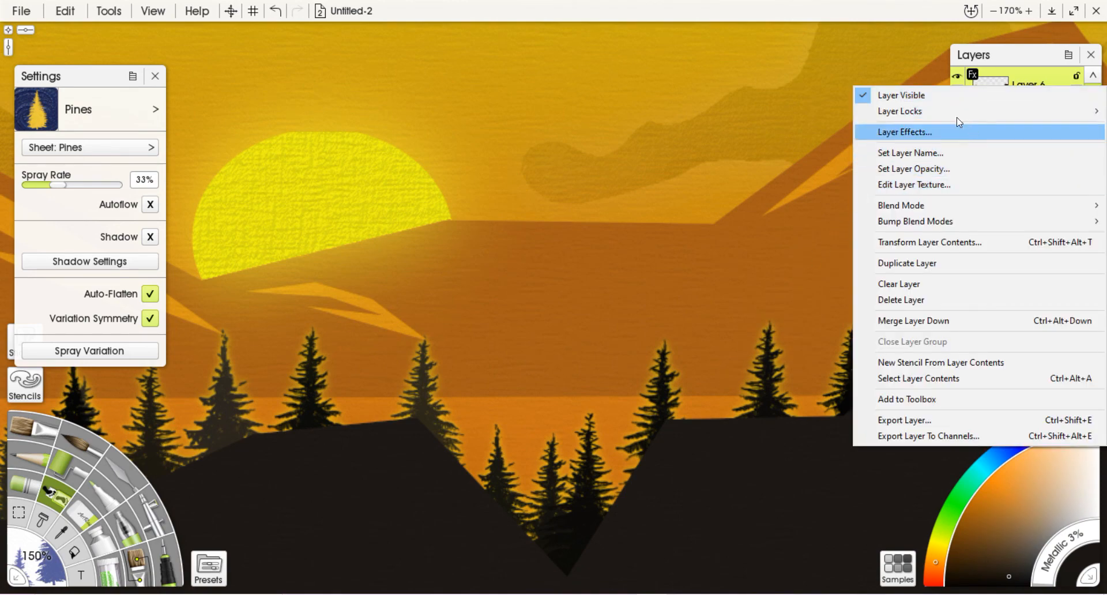
click(925, 131)
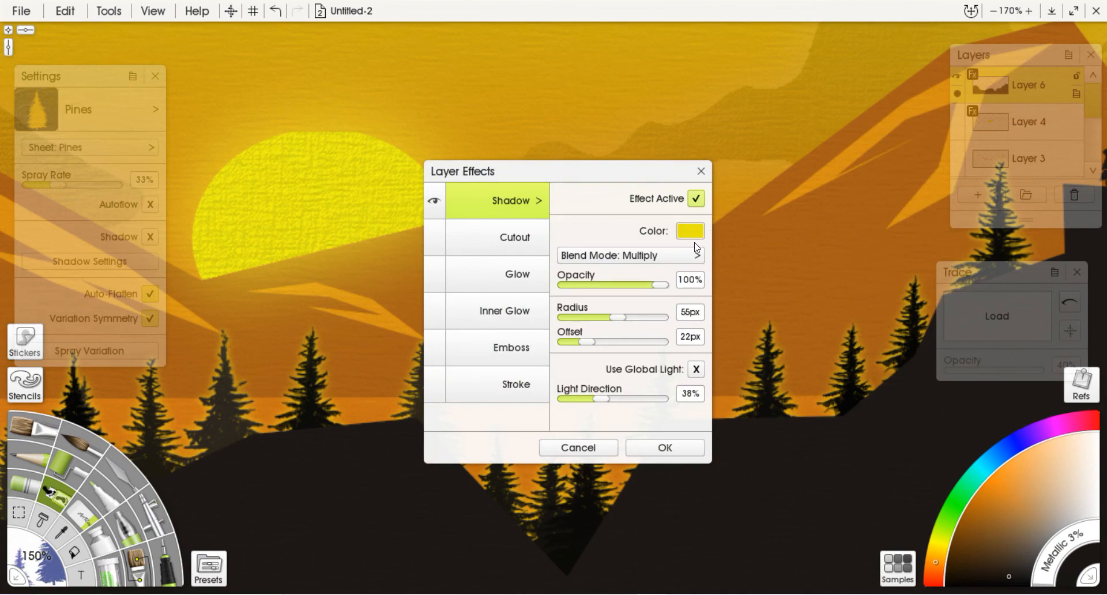
click(695, 199)
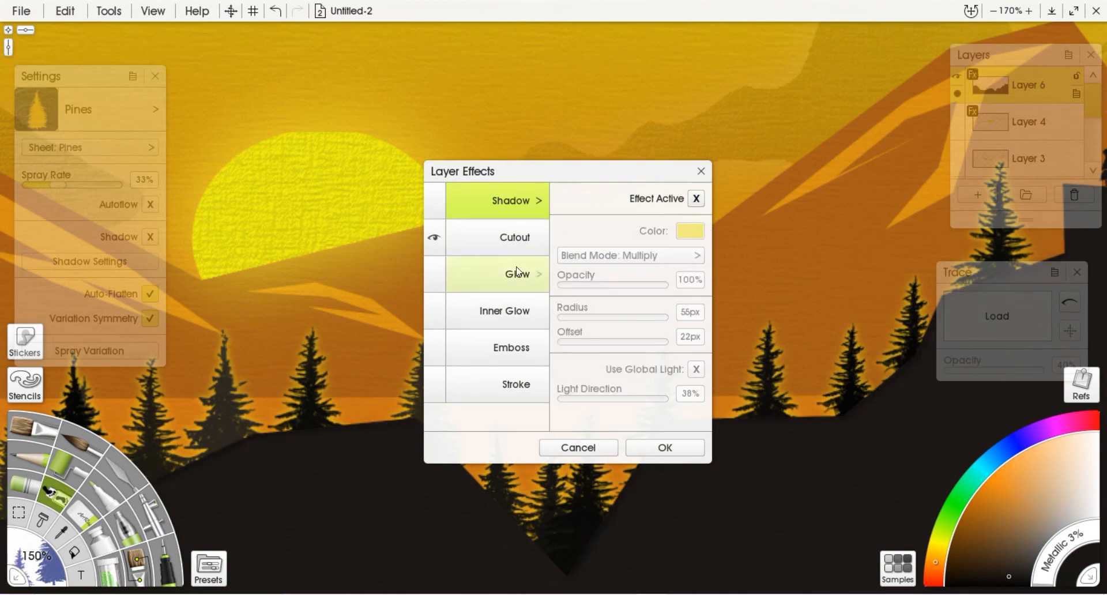
click(522, 249)
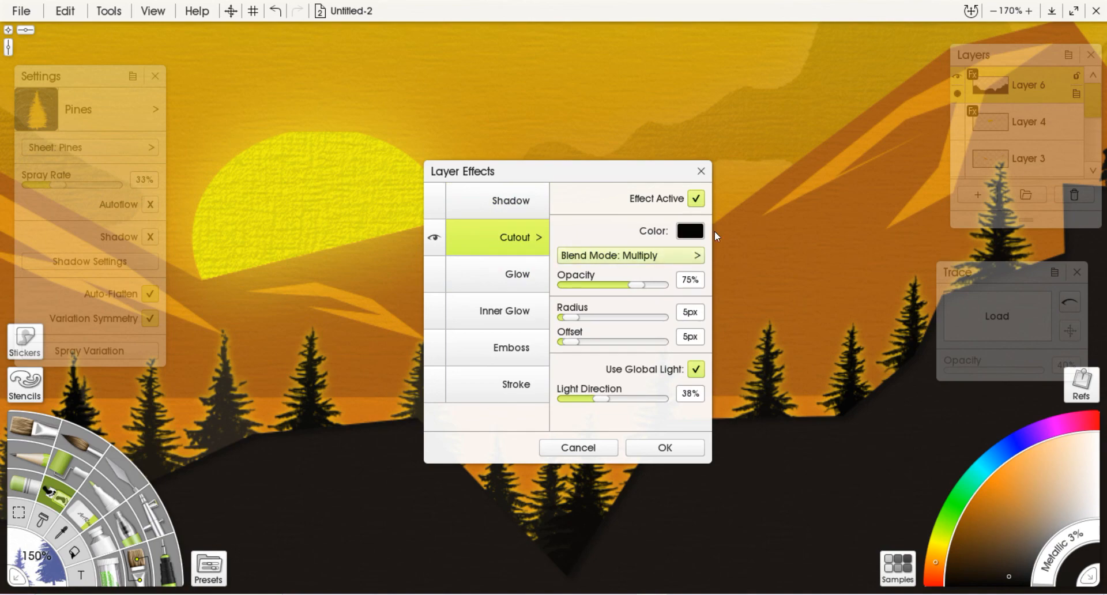
click(692, 231)
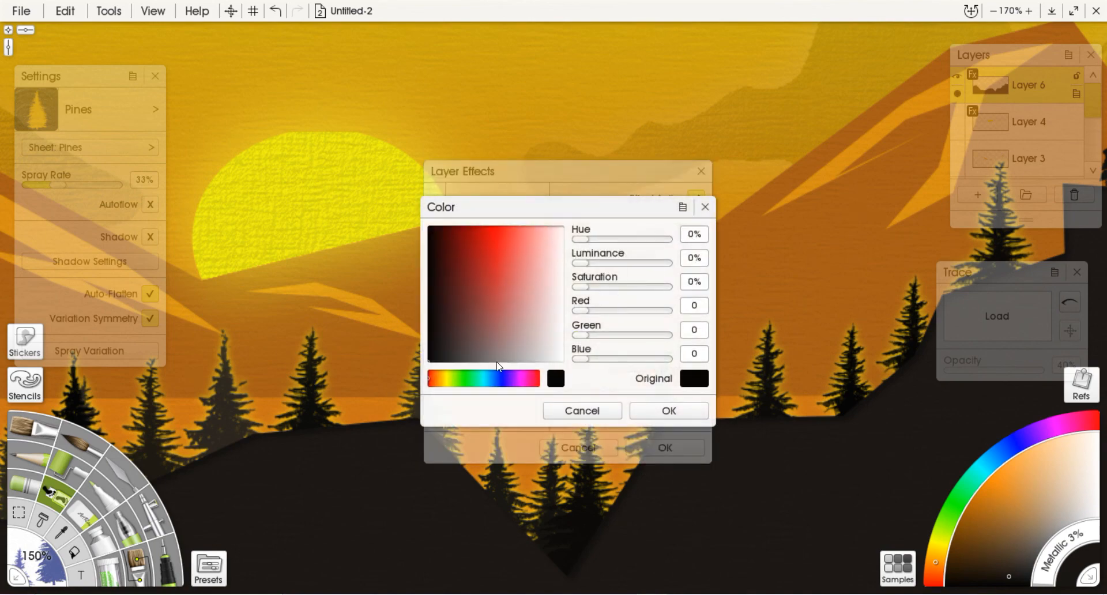
drag(464, 387, 477, 385)
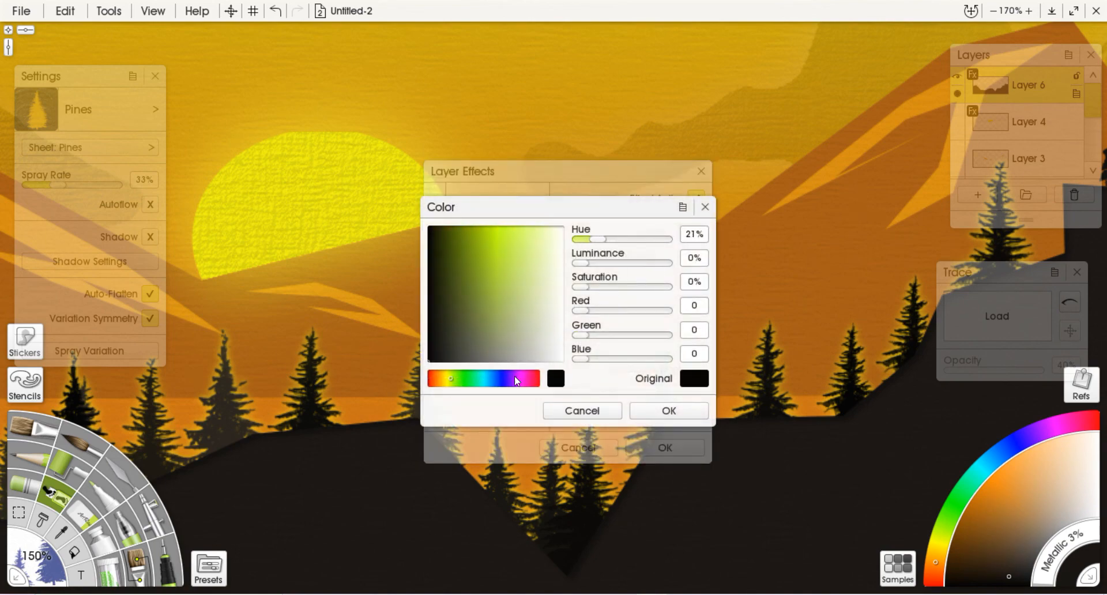
click(695, 382)
click(662, 423)
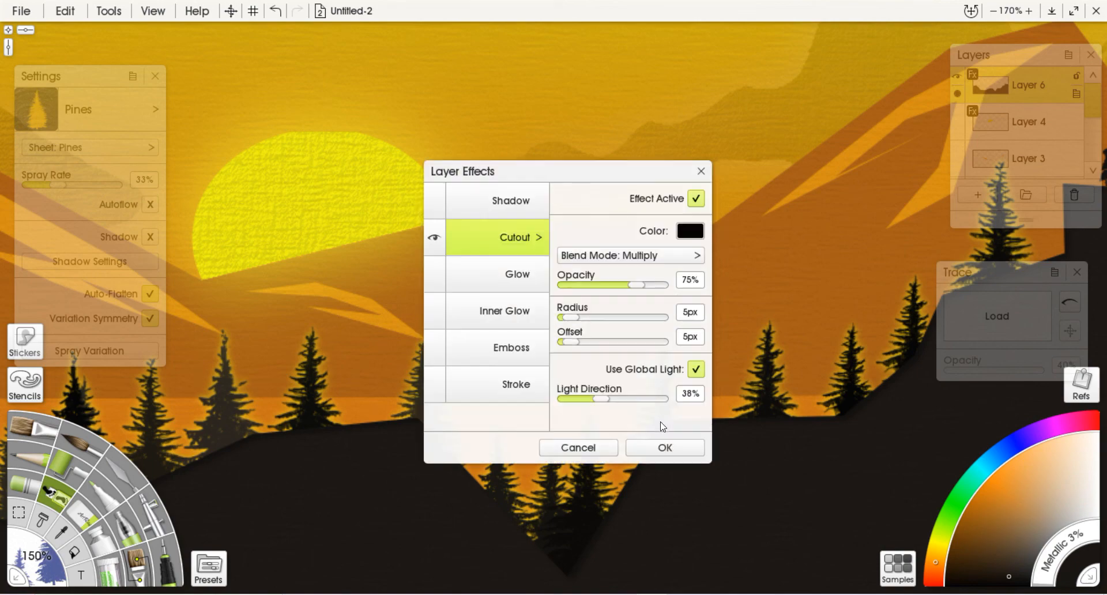
Set the foreground layer's Cutout colour to yellow-green RGB 217, 243, 33 and apply the layer effects.
click(691, 231)
mouse_move(510, 326)
mouse_down()
mouse_move(506, 286)
mouse_move(478, 330)
mouse_up()
drag(432, 380, 453, 386)
drag(490, 298, 502, 240)
drag(453, 378, 448, 379)
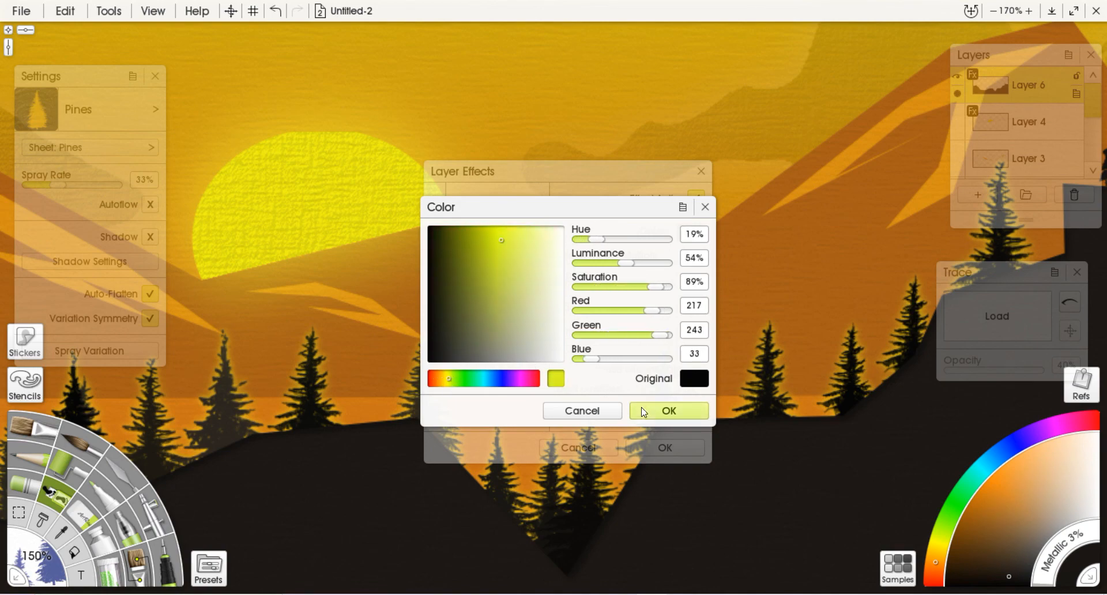
click(662, 418)
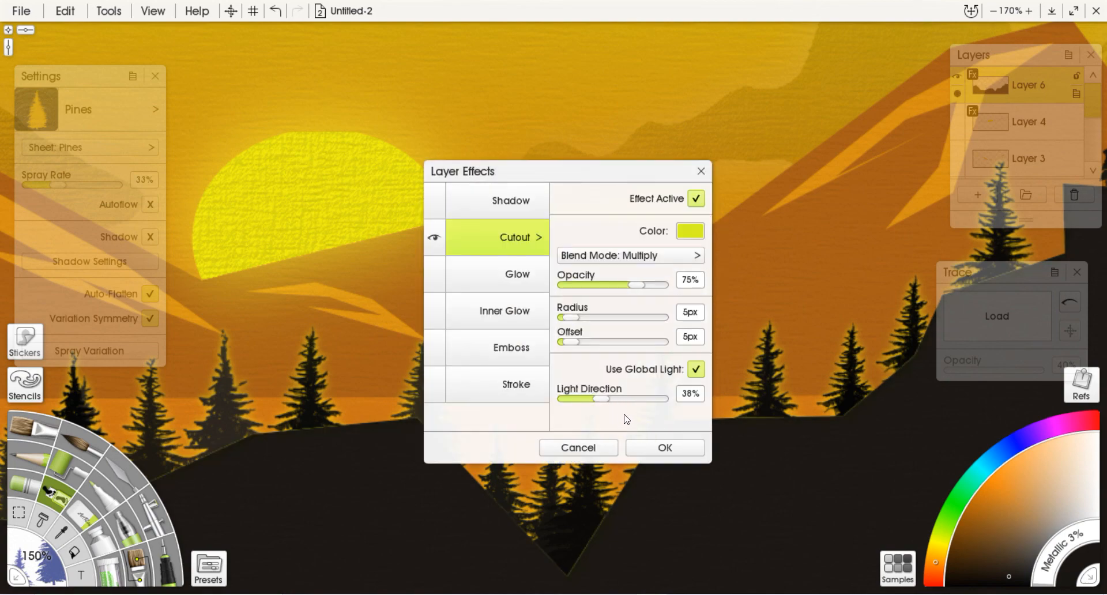
click(649, 450)
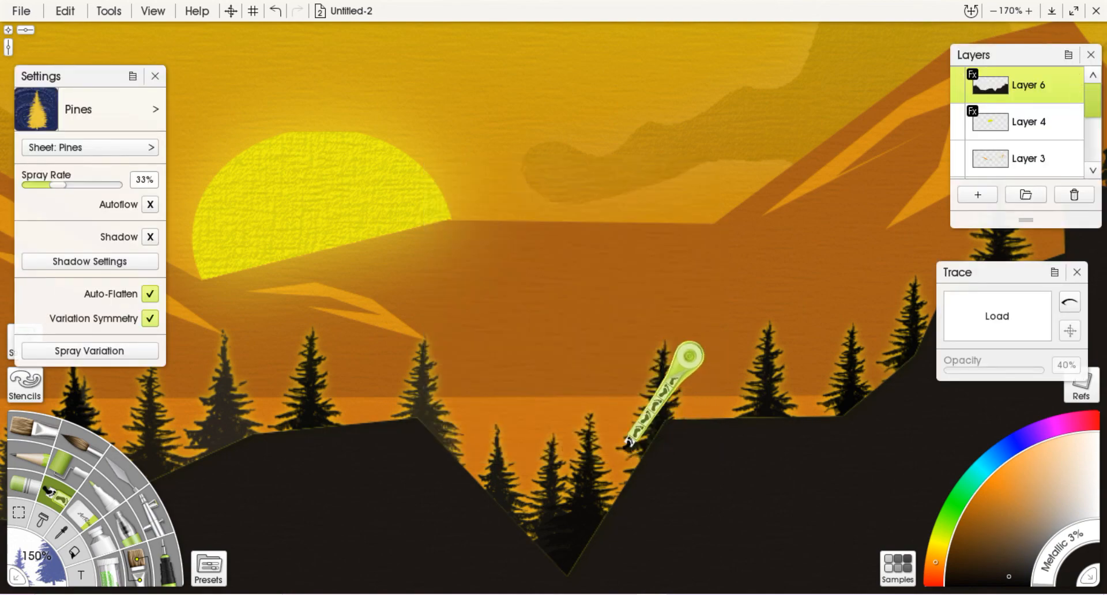
scroll(628, 444, down, 6)
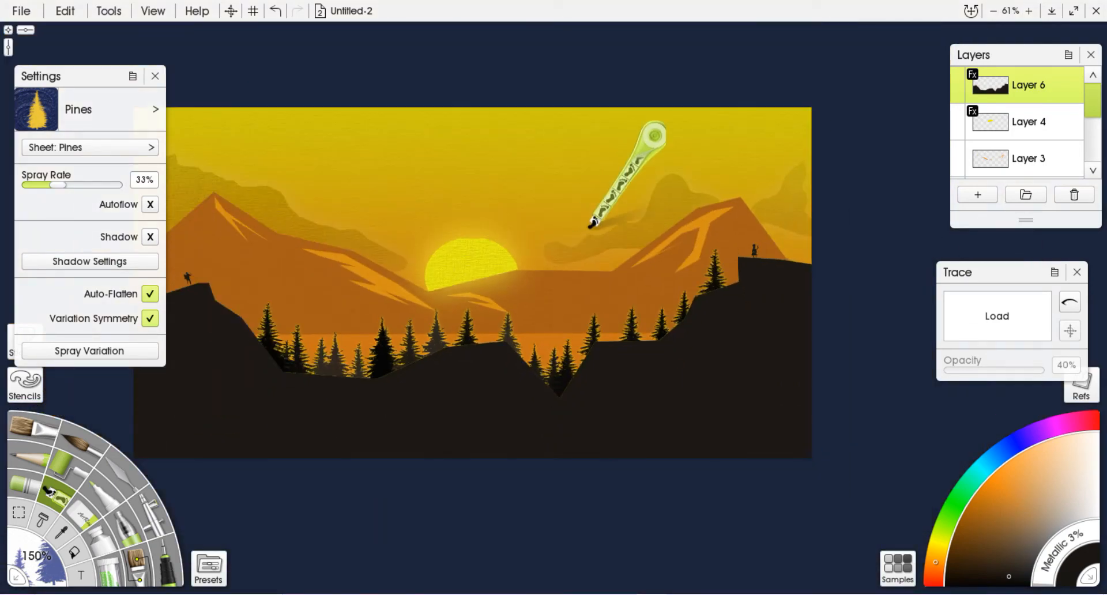
scroll(714, 360, up, 4)
scroll(715, 356, up, 3)
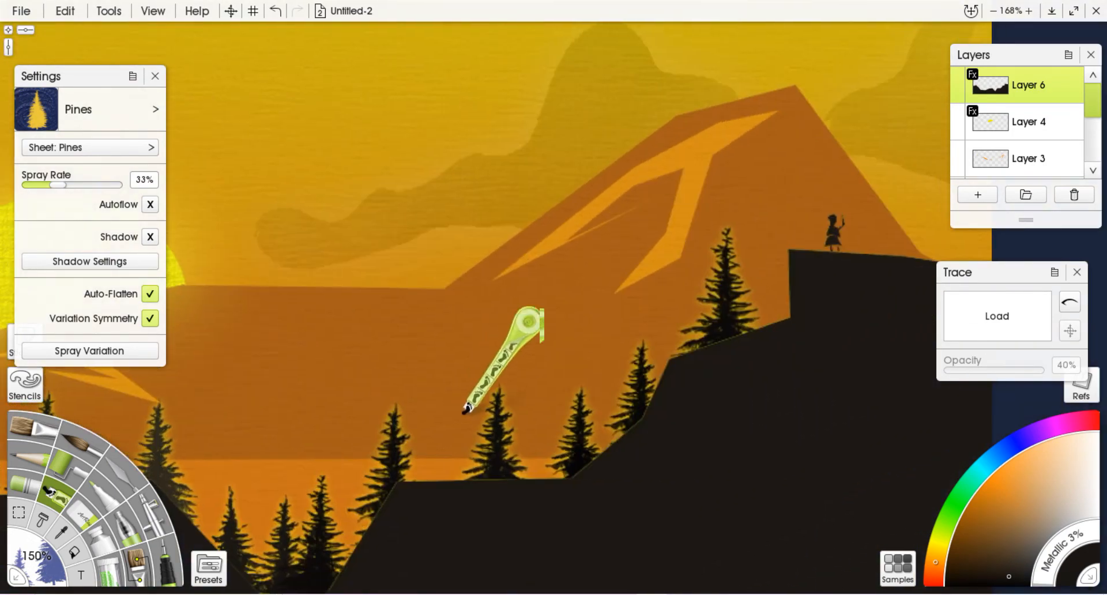
Examine the rim light and glow up close around the cliff edge, the standing figure and the pines.
scroll(771, 445, up, 4)
drag(772, 445, 245, 459)
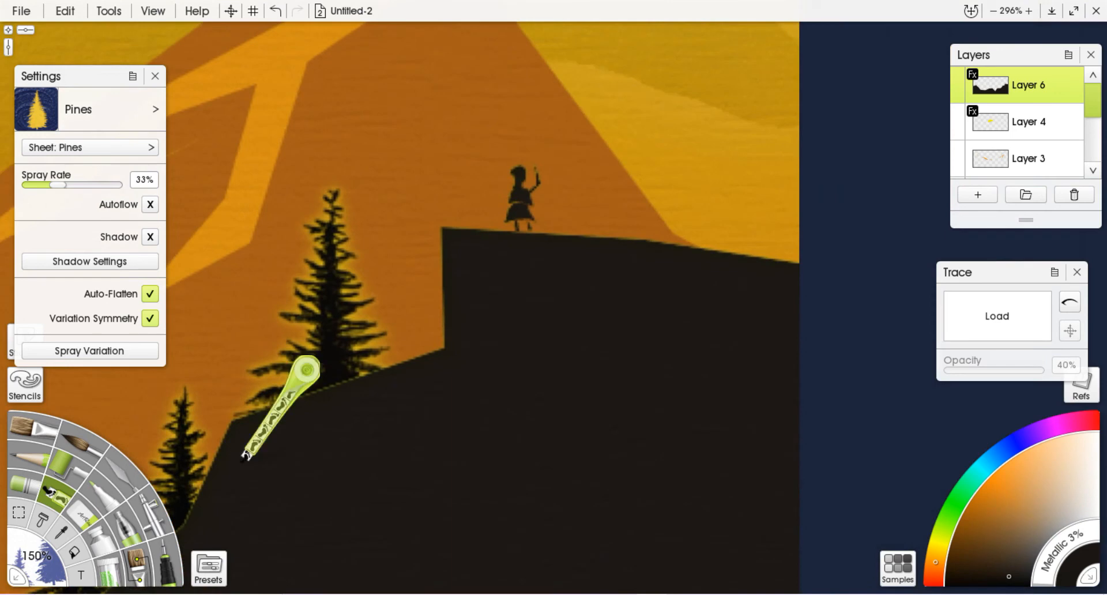
scroll(336, 368, up, 1)
scroll(336, 367, up, 2)
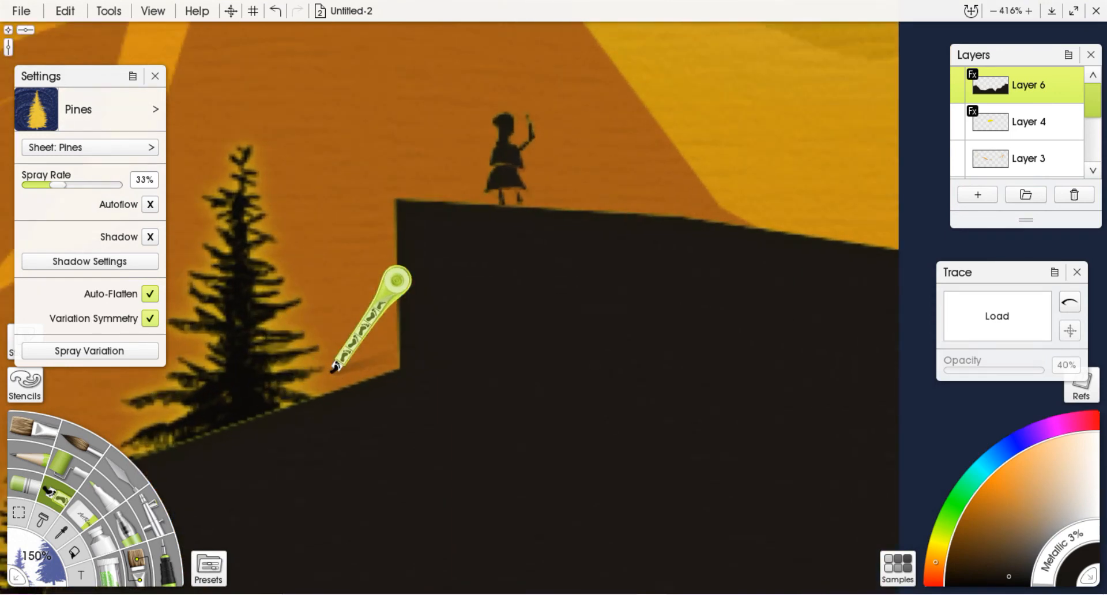
scroll(594, 340, down, 10)
scroll(590, 348, down, 3)
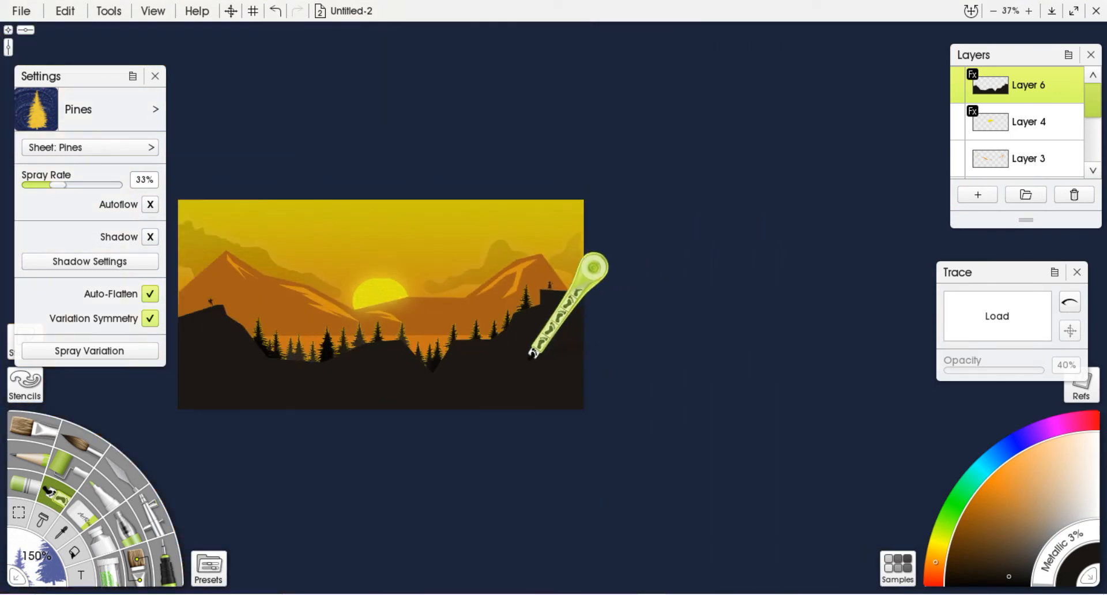
drag(512, 356, 725, 344)
scroll(727, 343, up, 5)
scroll(727, 341, up, 2)
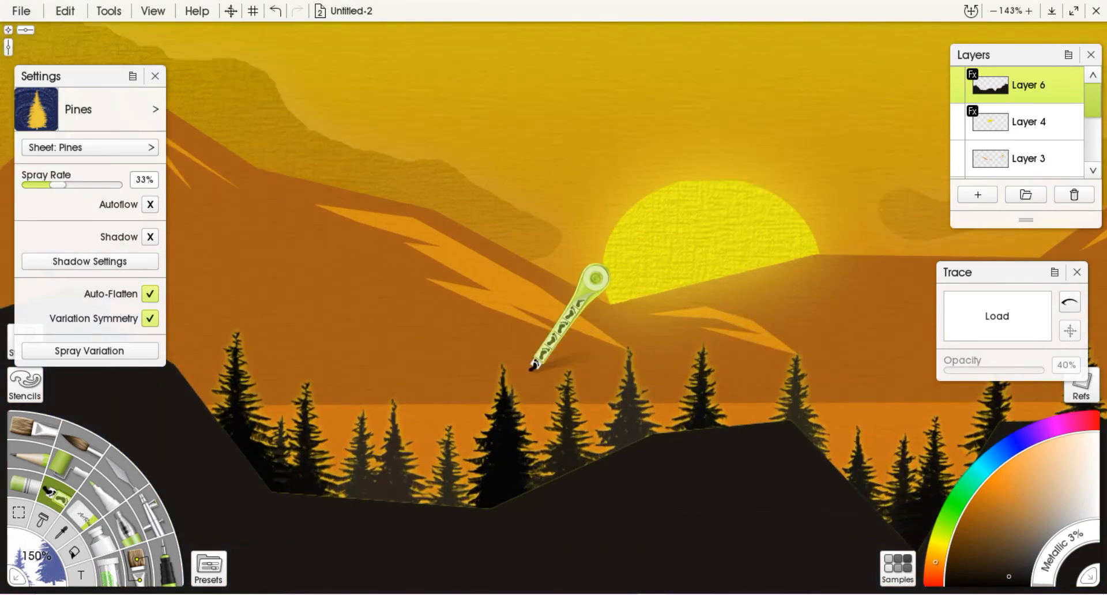
drag(594, 279, 915, 153)
scroll(385, 167, up, 2)
scroll(385, 167, up, 2)
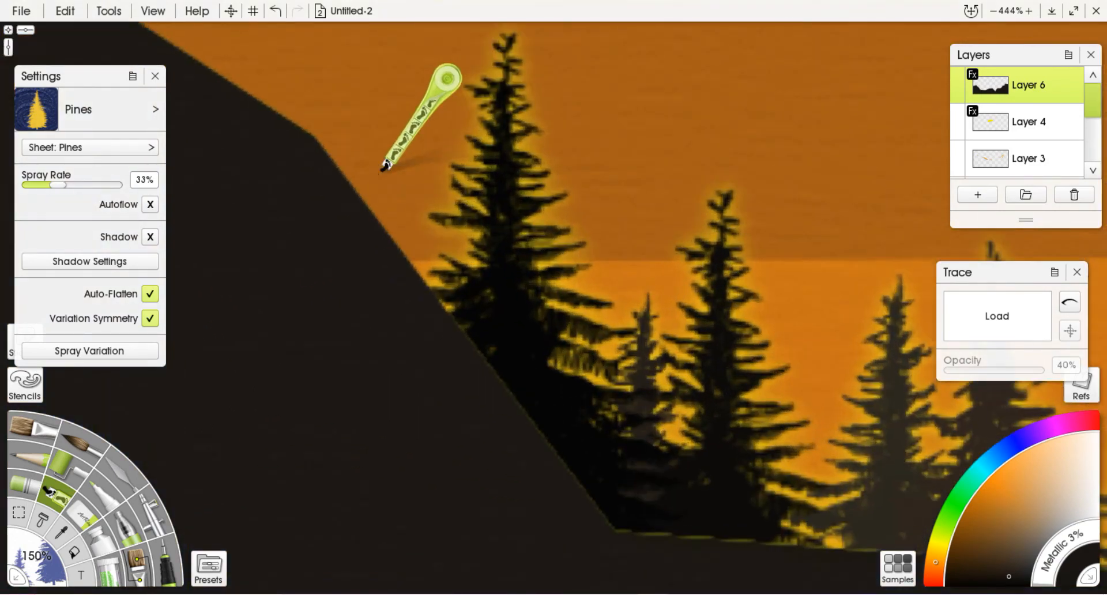
Review the whole sunset composition at overview scale, from the sky down to the foreground silhouettes.
scroll(385, 167, down, 8)
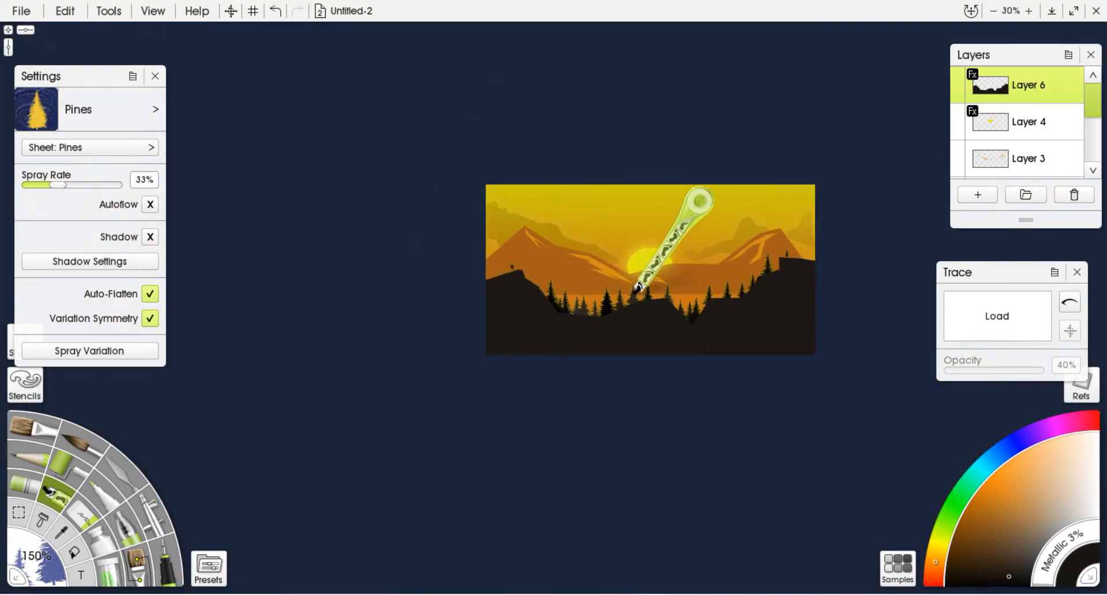
drag(638, 284, 600, 283)
scroll(609, 287, up, 3)
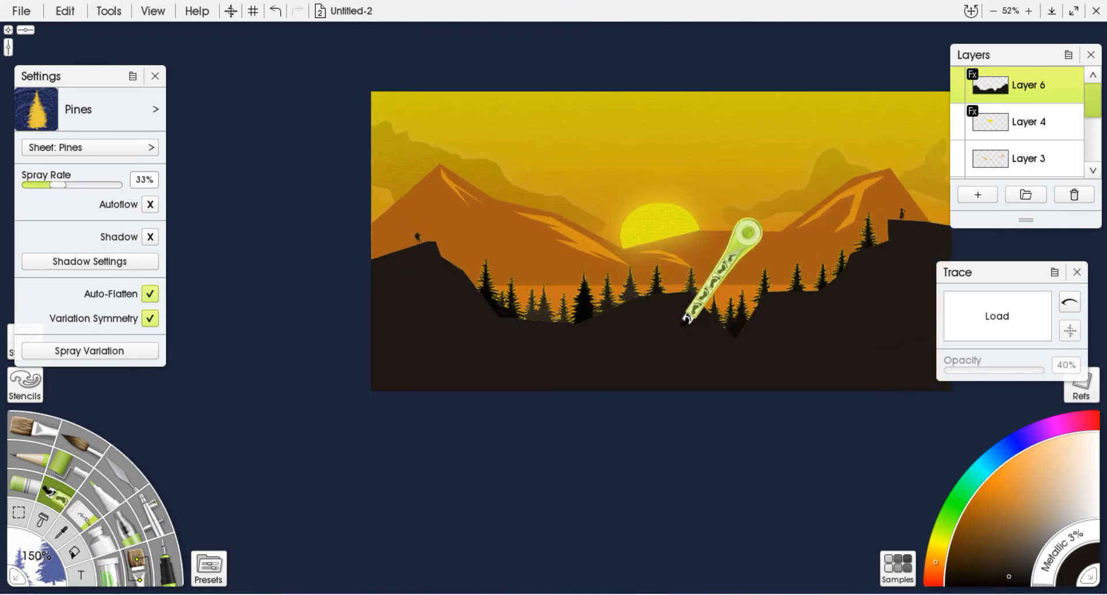
drag(687, 321, 595, 337)
scroll(590, 336, up, 1)
scroll(588, 336, down, 1)
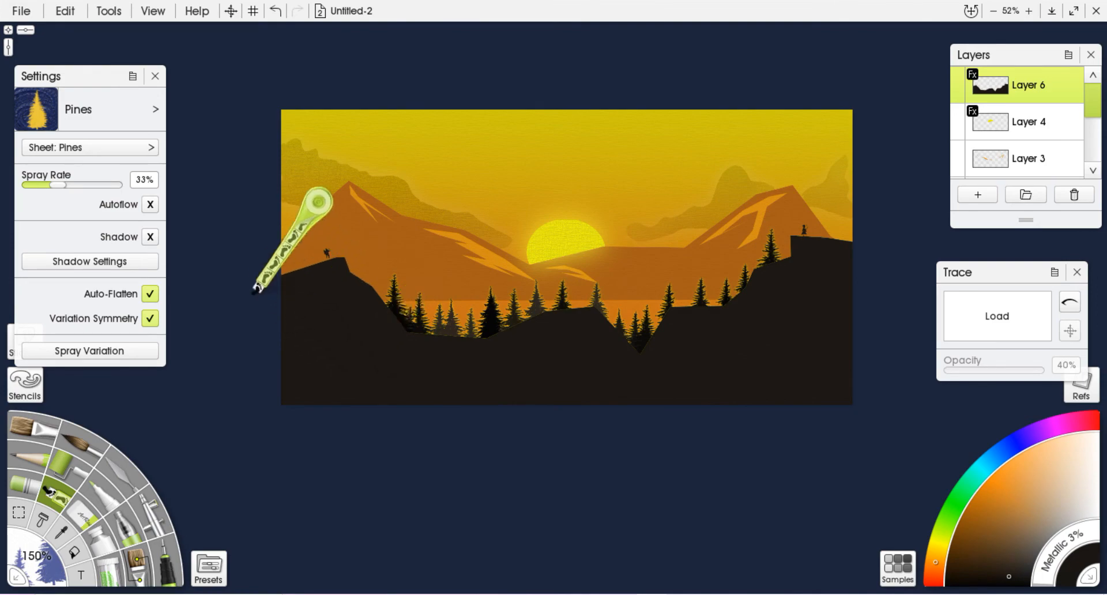
scroll(460, 445, up, 5)
scroll(445, 433, down, 6)
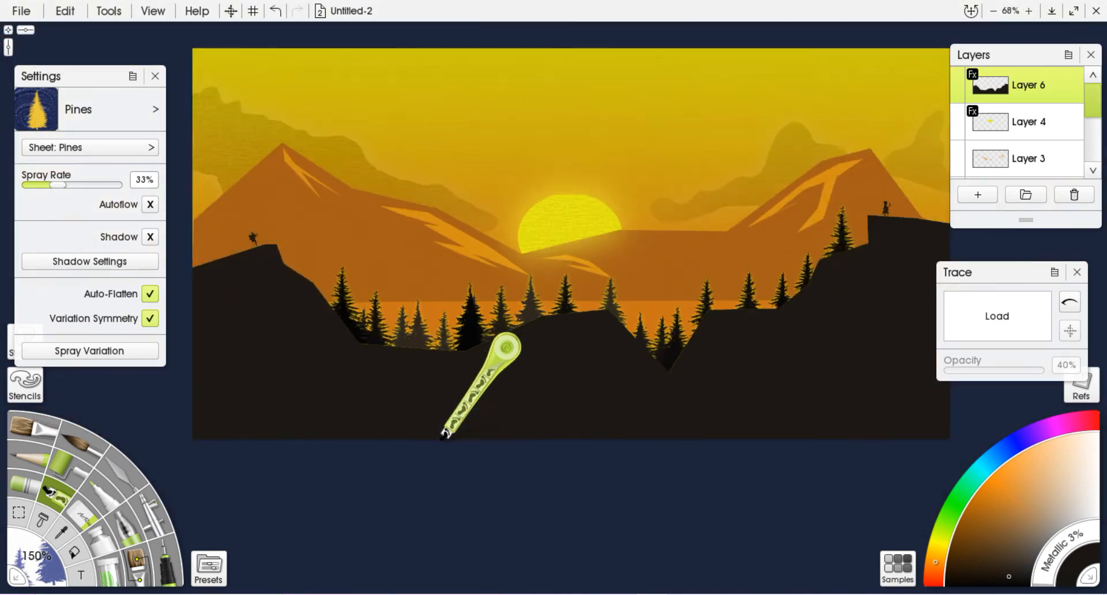
Save the painting under the new name Untitled-03 as an ArtRage Painting in the drawings folder.
click(23, 11)
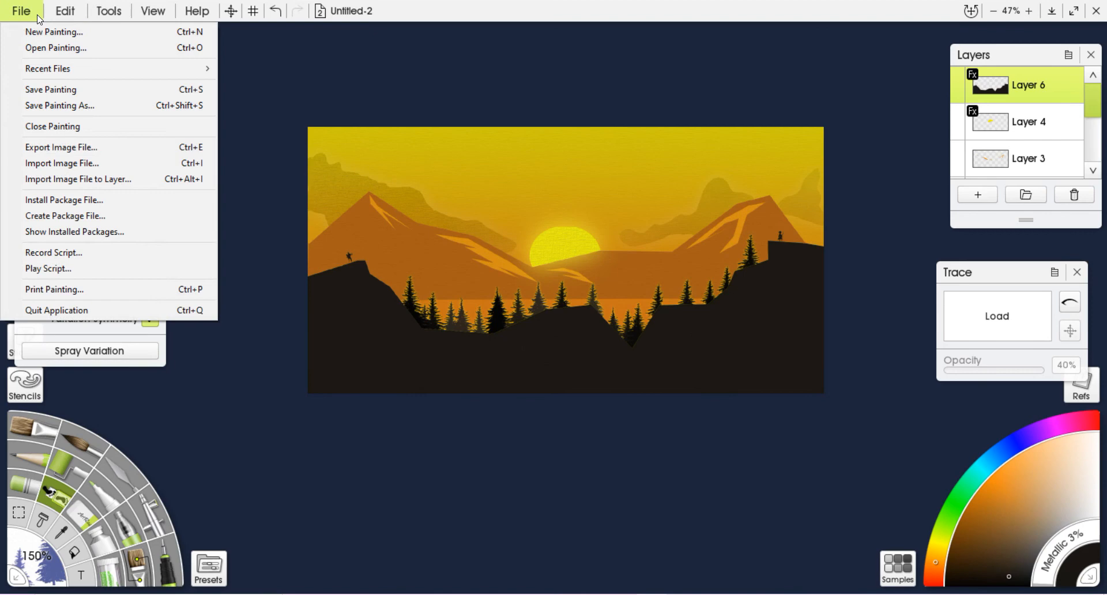
click(55, 106)
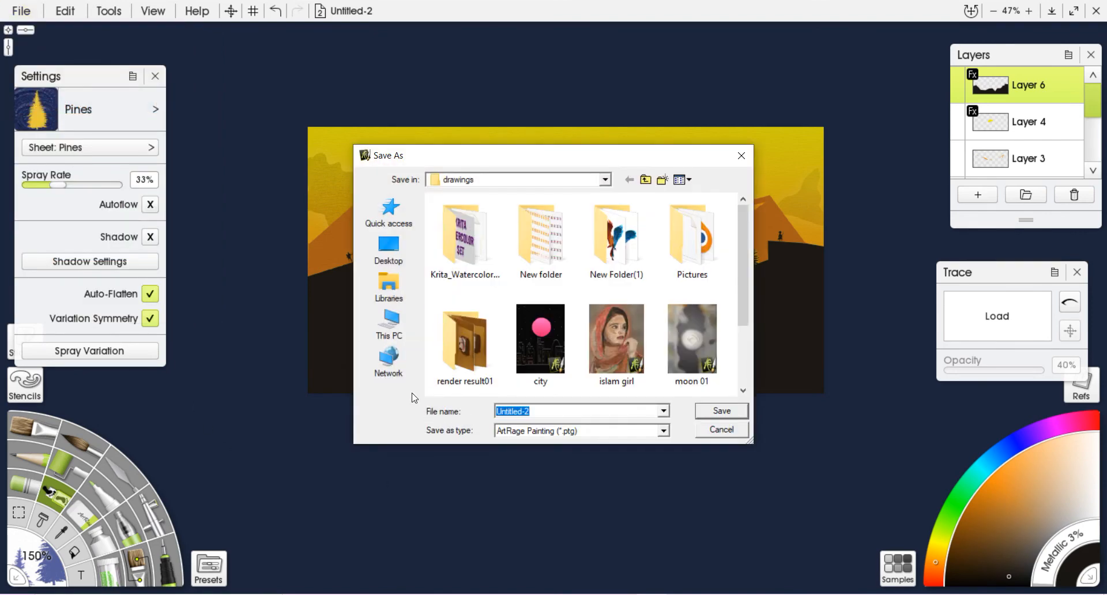
scroll(444, 351, down, 2)
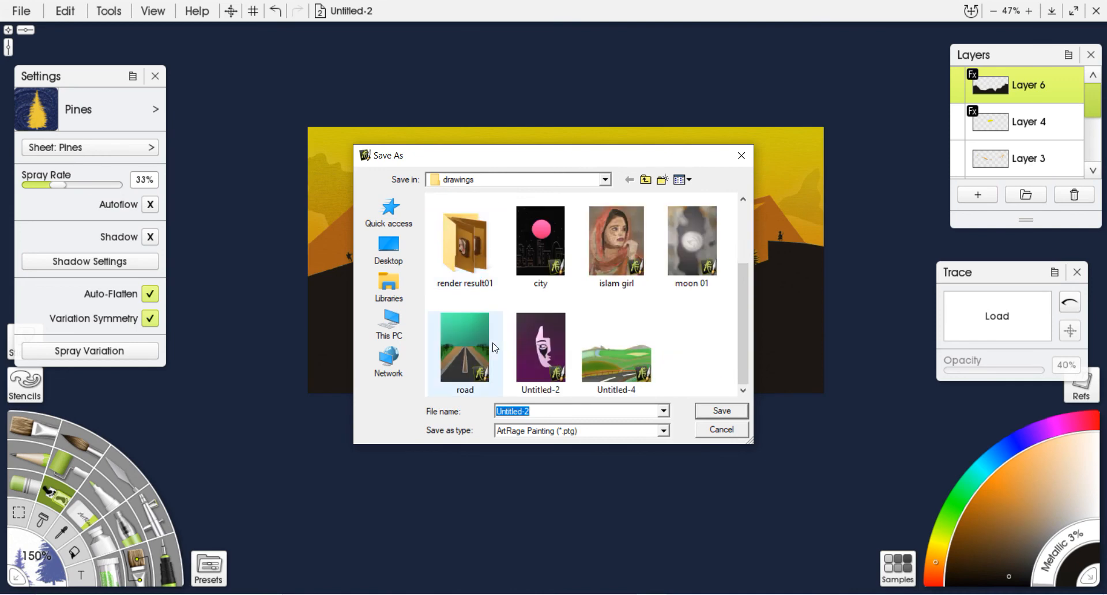
scroll(545, 316, up, 2)
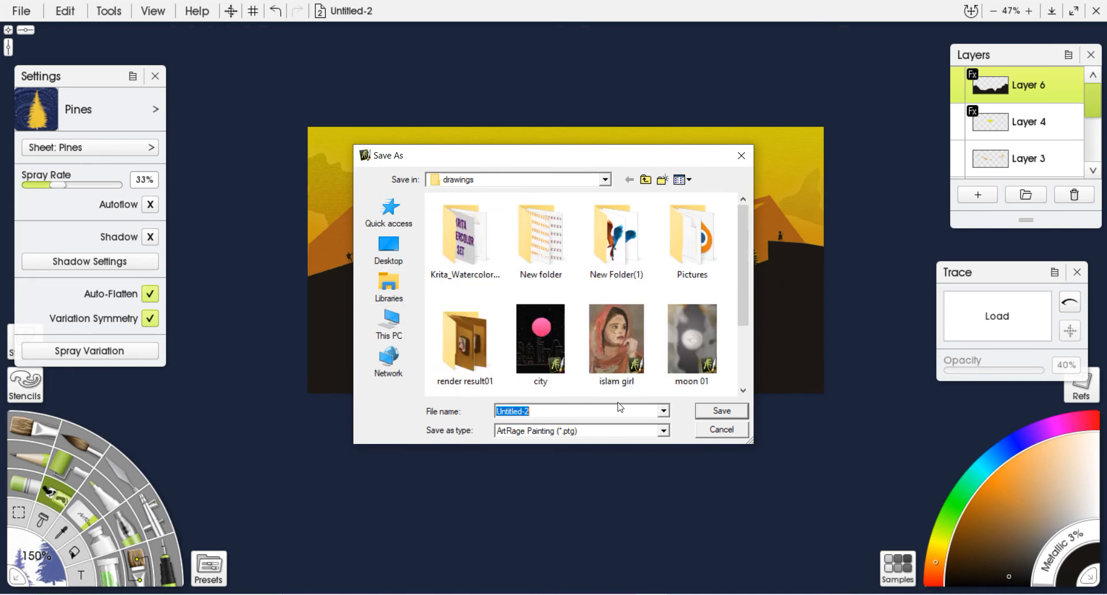
click(722, 411)
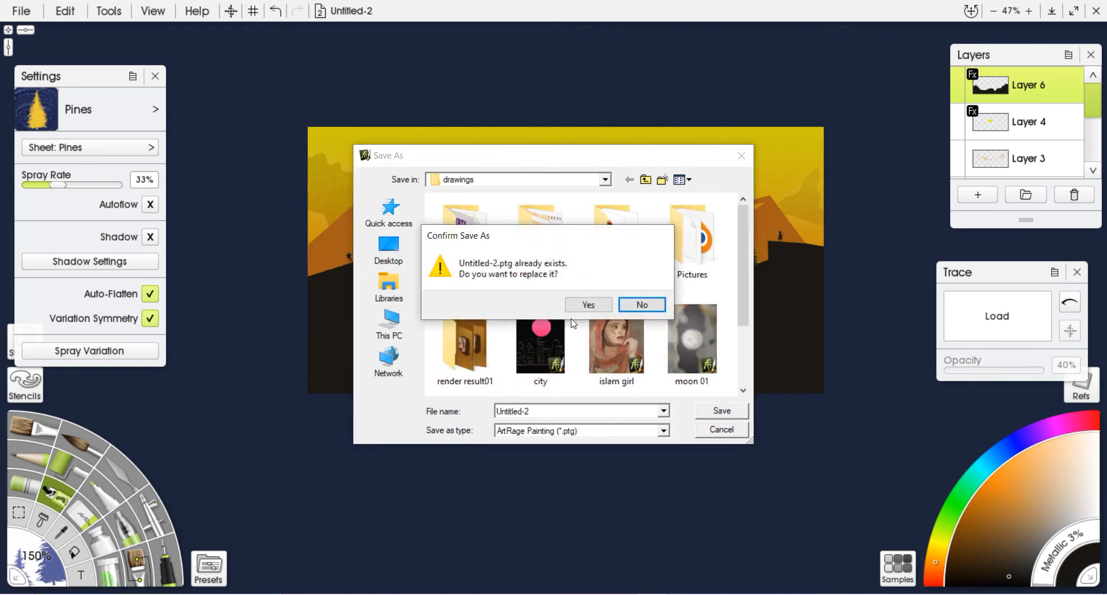
click(532, 414)
click(633, 305)
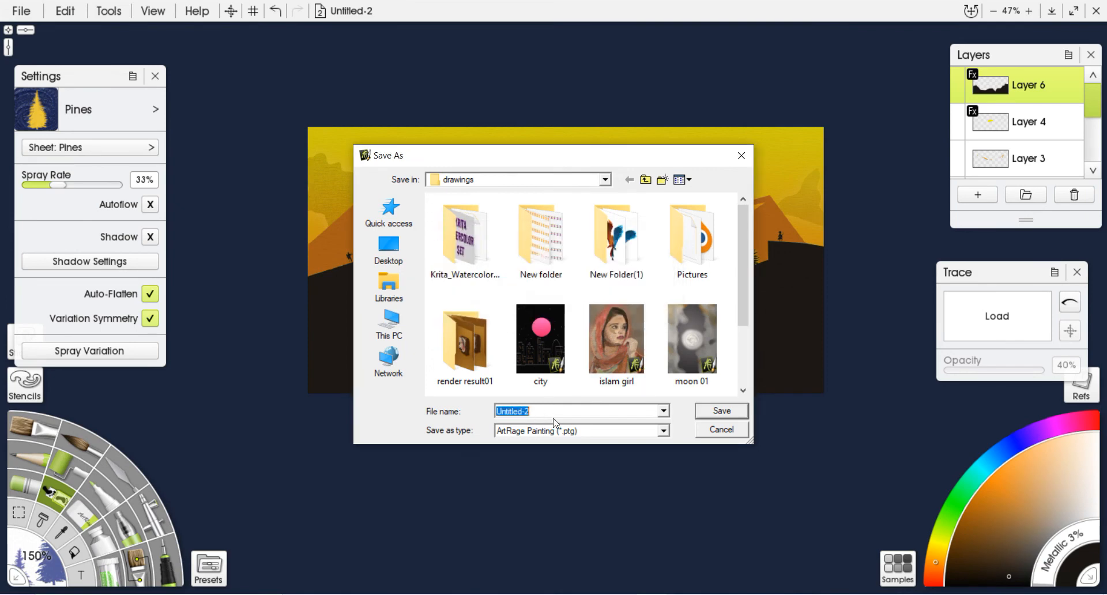
click(547, 414)
text(03)
key(Return)
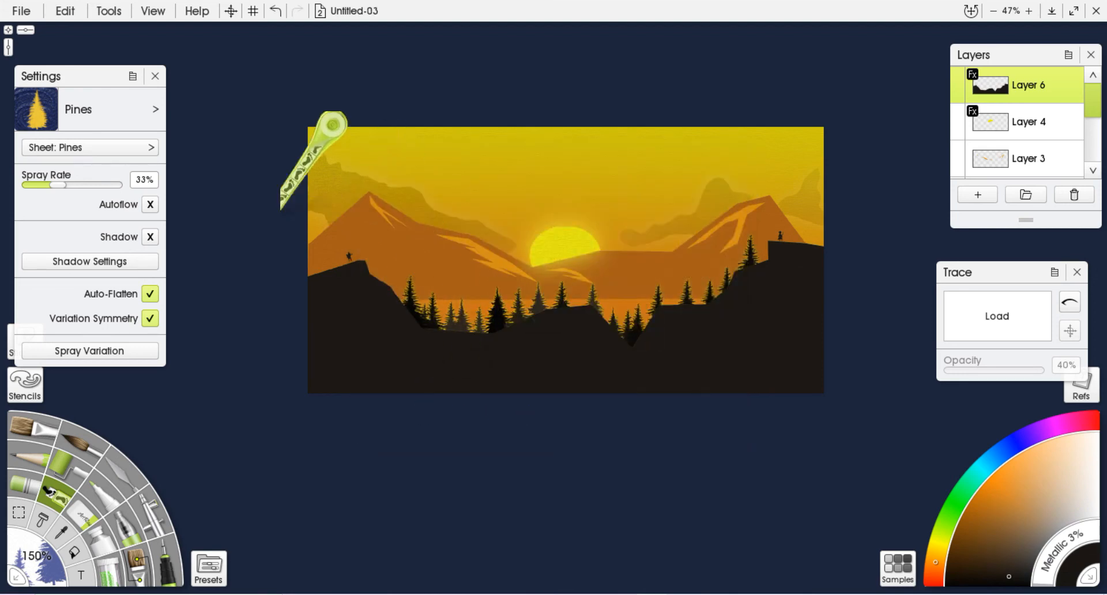
Start exporting the painting as an image file and choose the Photoshop PSD format.
click(25, 11)
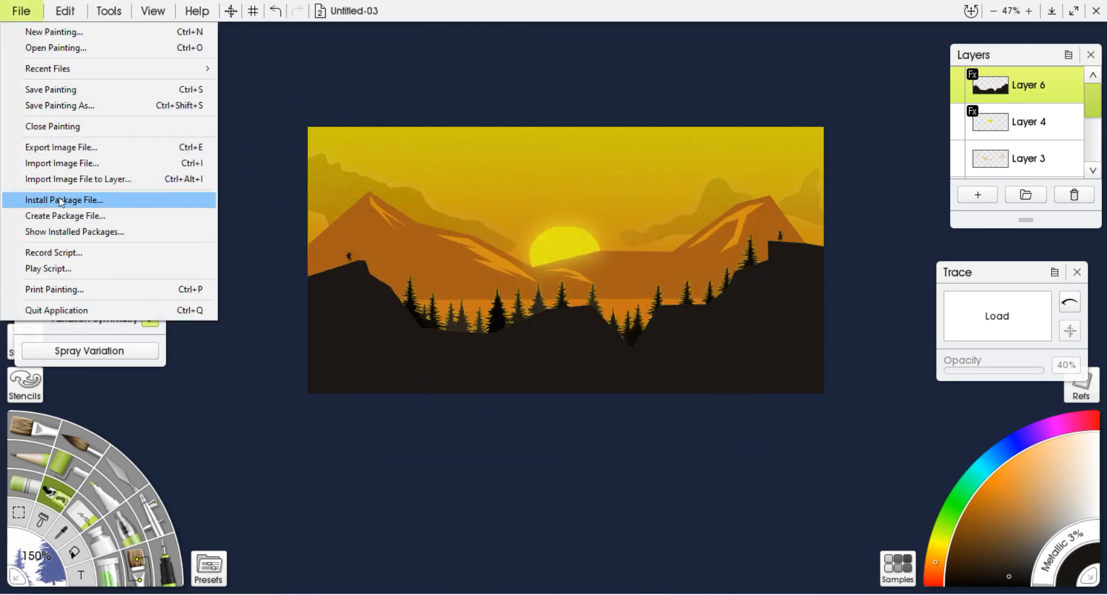
click(58, 153)
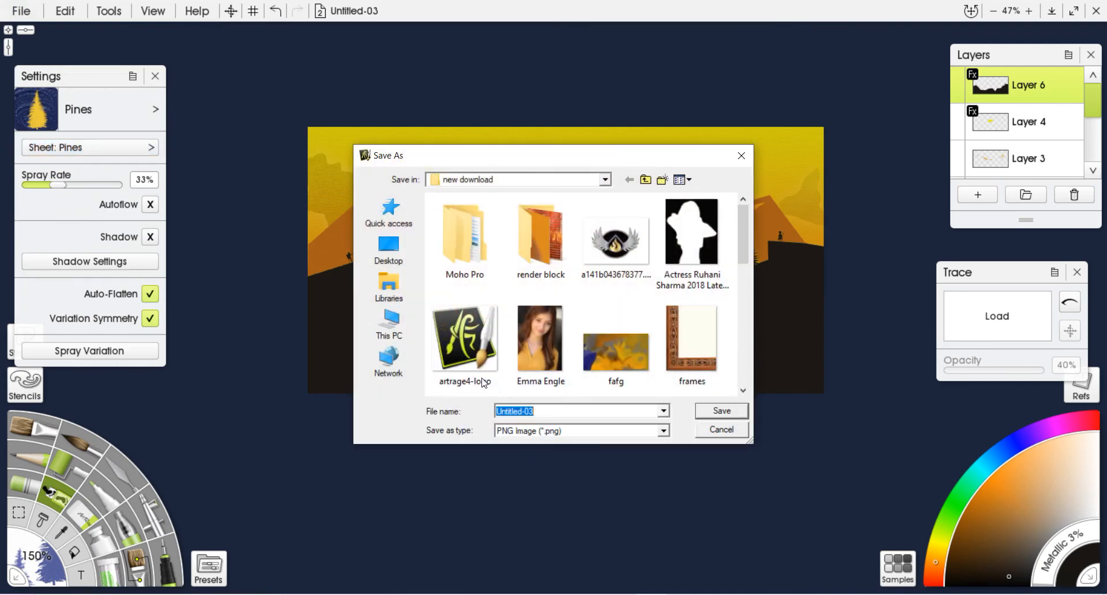
click(558, 431)
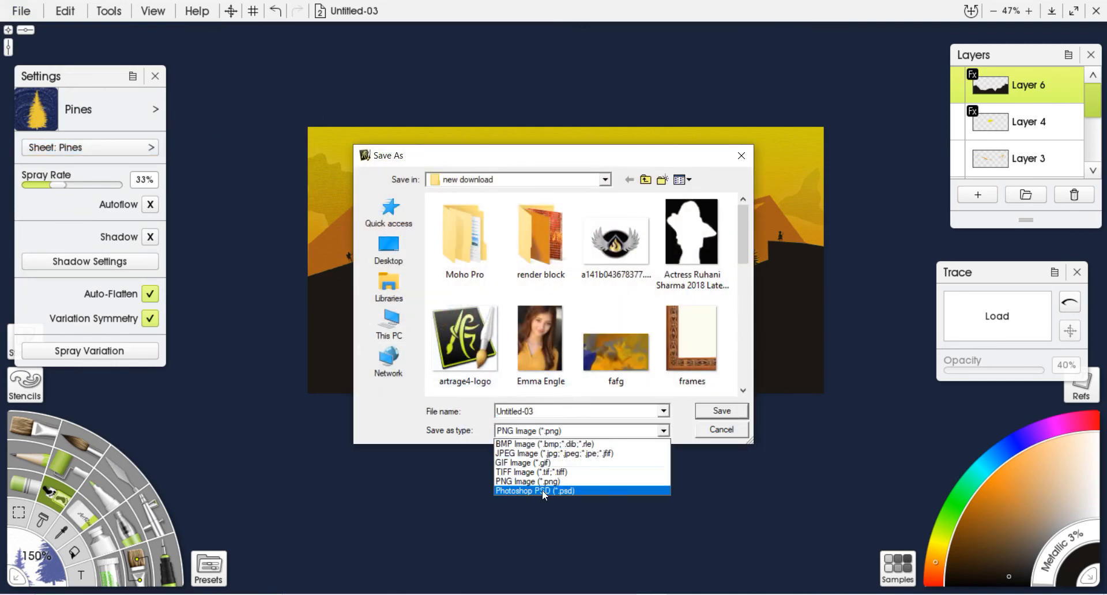
click(542, 491)
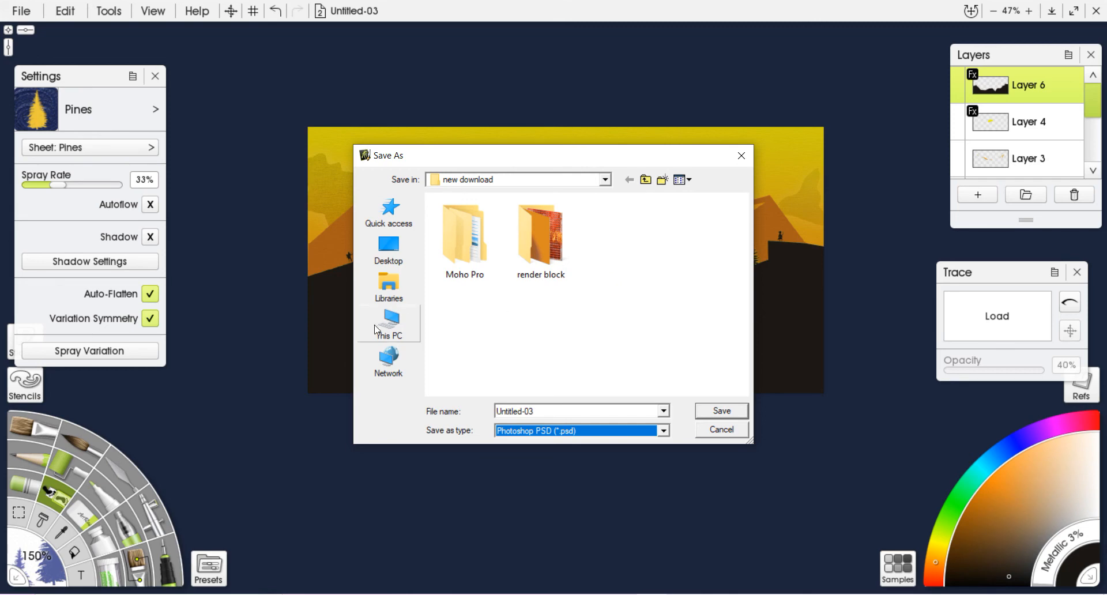
Set the export location to the Desktop, name the PSD file "art rage01" and save it.
click(389, 248)
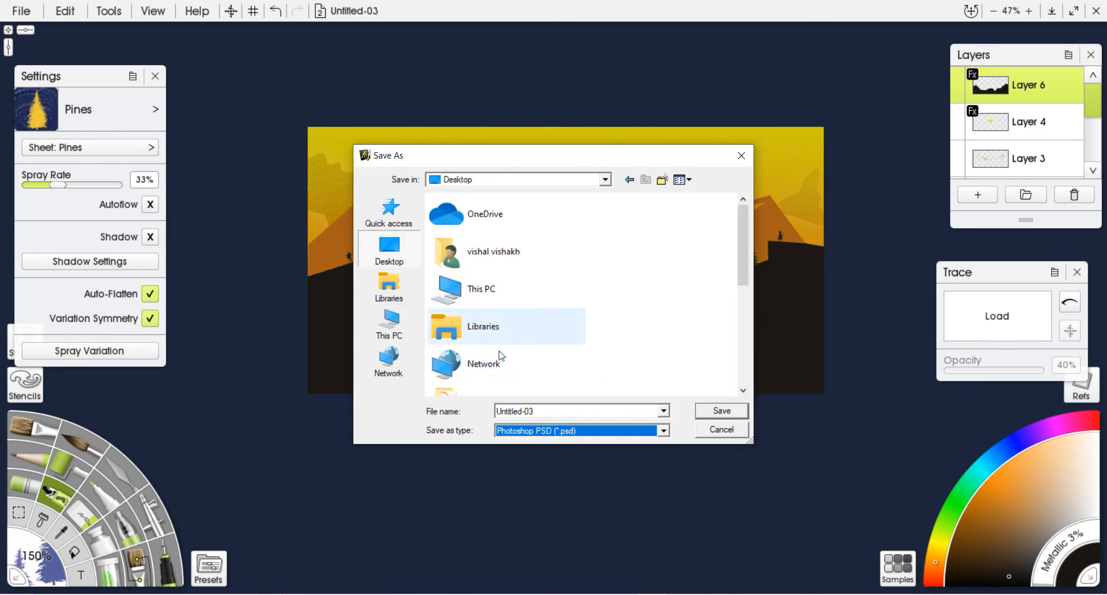
click(536, 411)
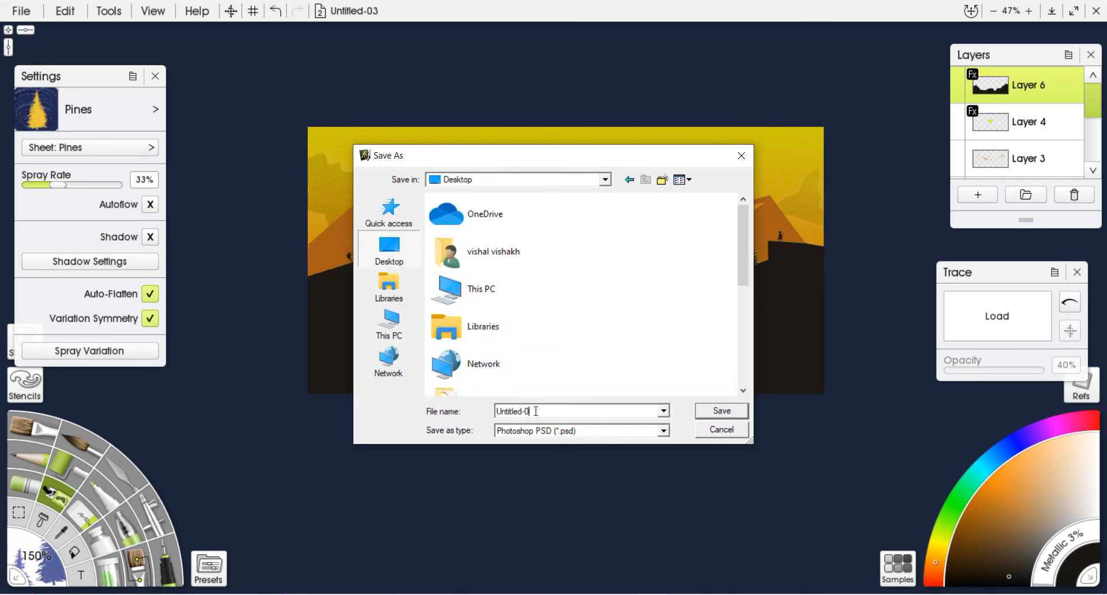
key(BackSpace)
key(BackSpace)
key(BackSpace)
key(BackSpace)
key(BackSpace)
key(BackSpace)
key(BackSpace)
key(BackSpace)
key(BackSpace)
key(BackSpace)
text(zrt)
key(BackSpace)
key(BackSpace)
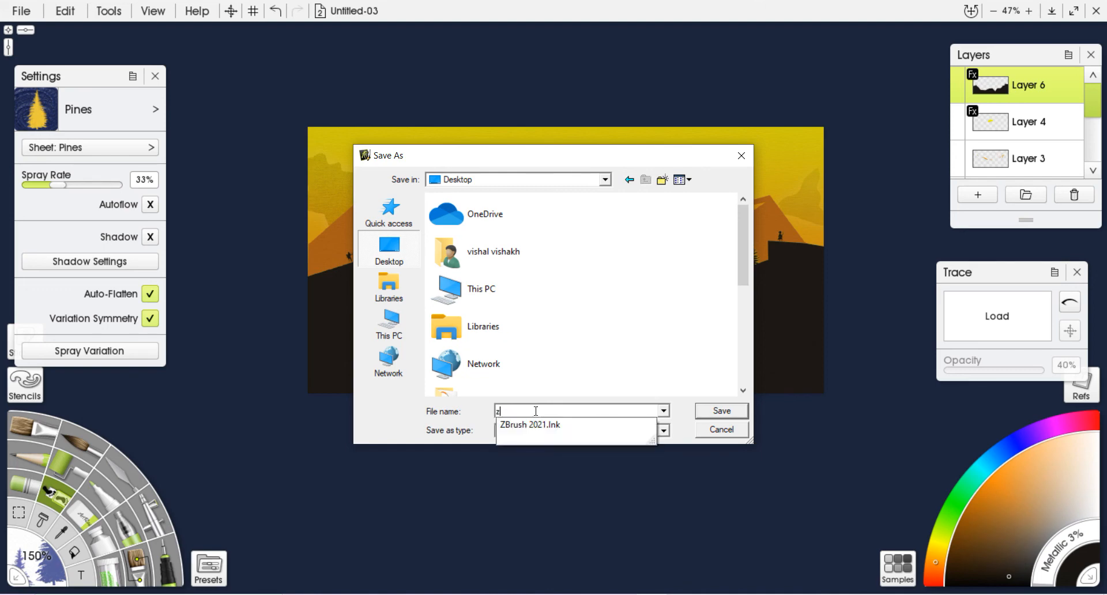
key(BackSpace)
text(art rage)
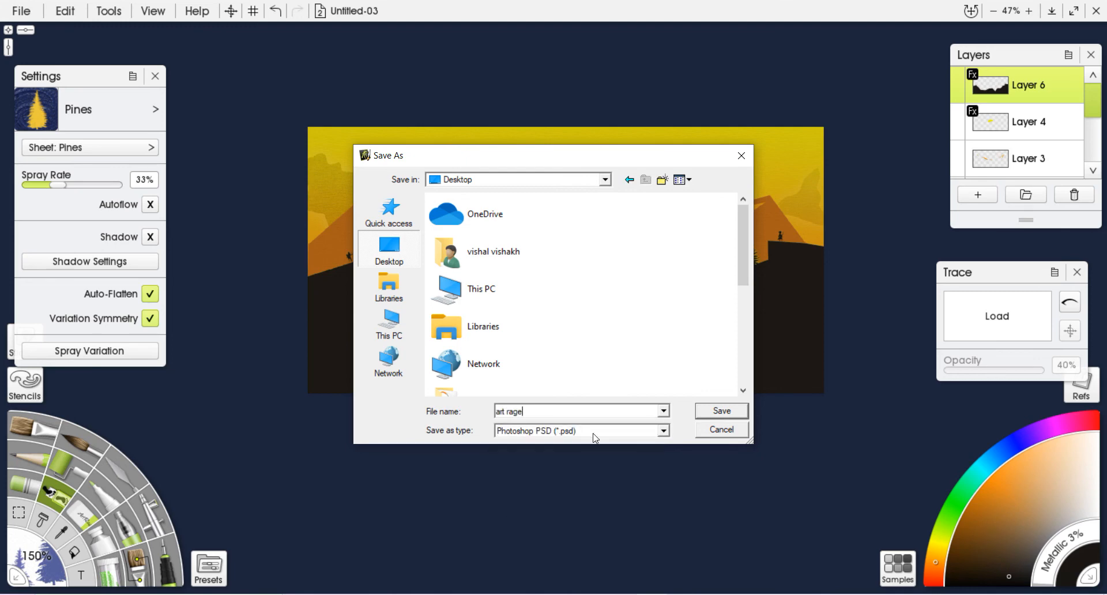
text(01)
click(718, 410)
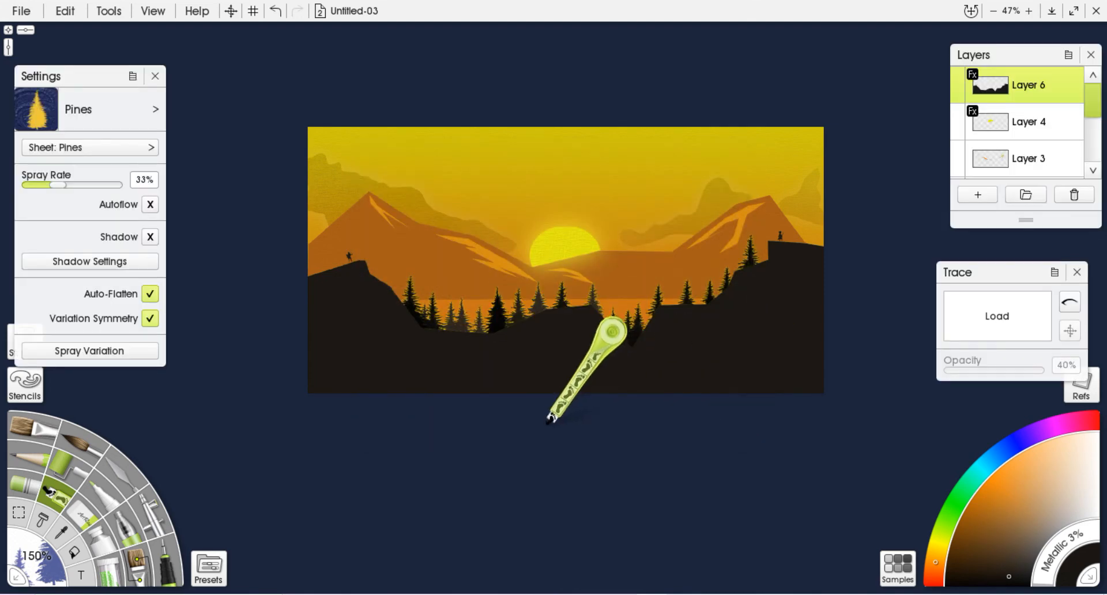
scroll(544, 392, up, 6)
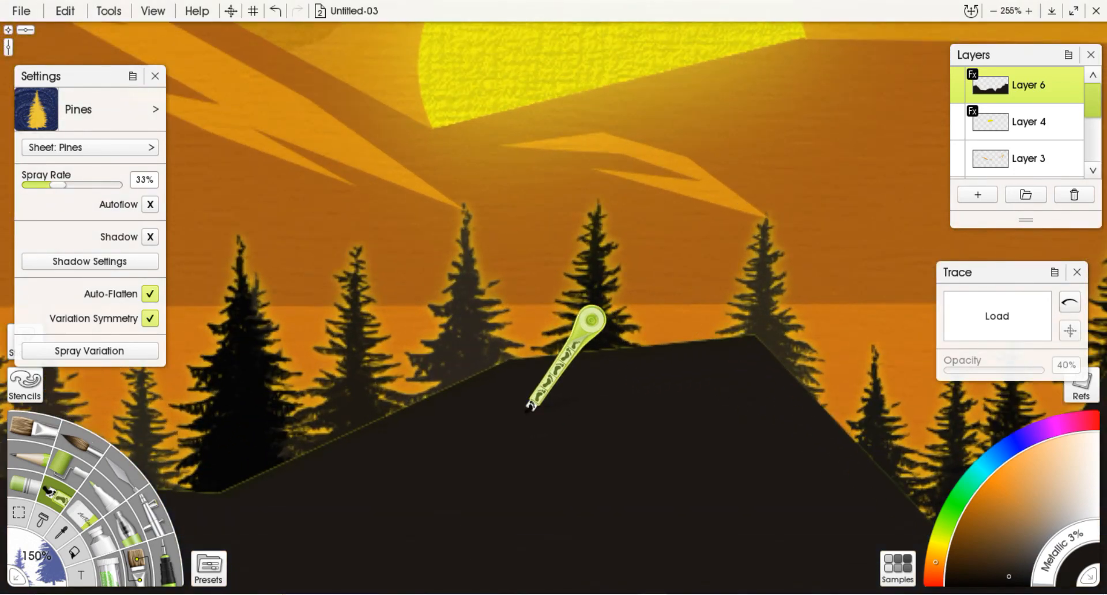